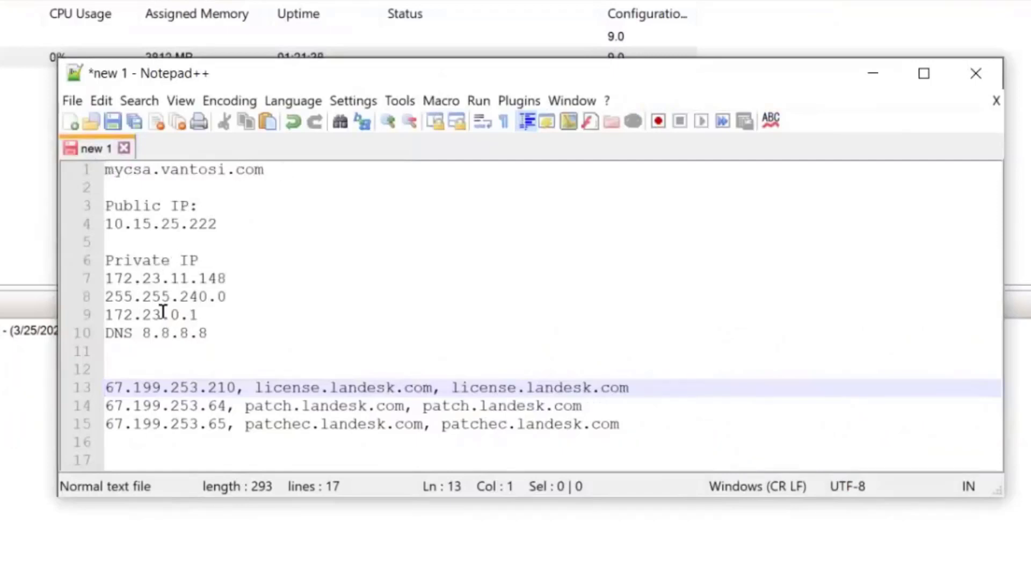
Step: Step through the license, patch and patchec server lines in the Notepad++ notes, then minimize Notepad++
click(143, 363)
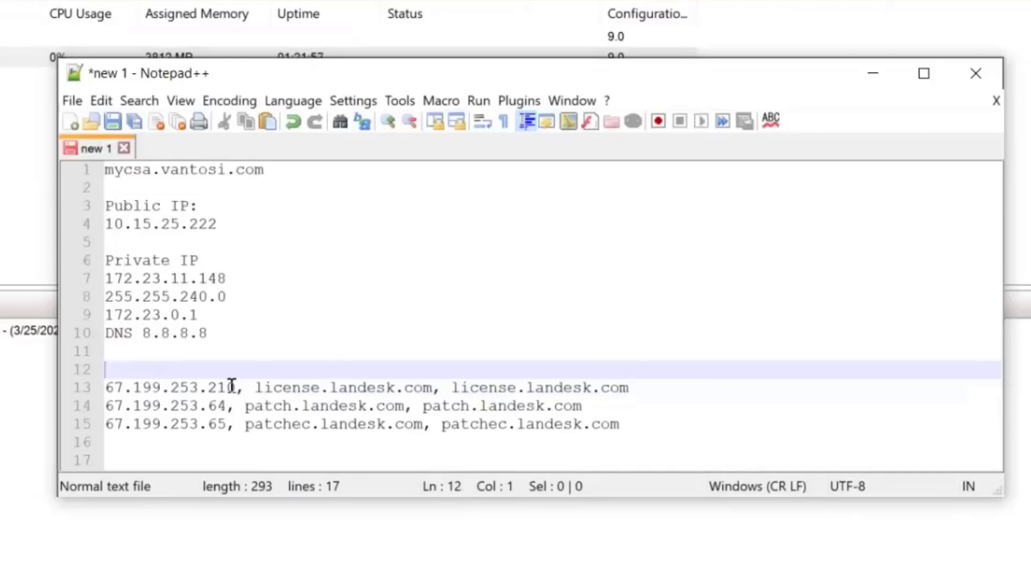
click(631, 383)
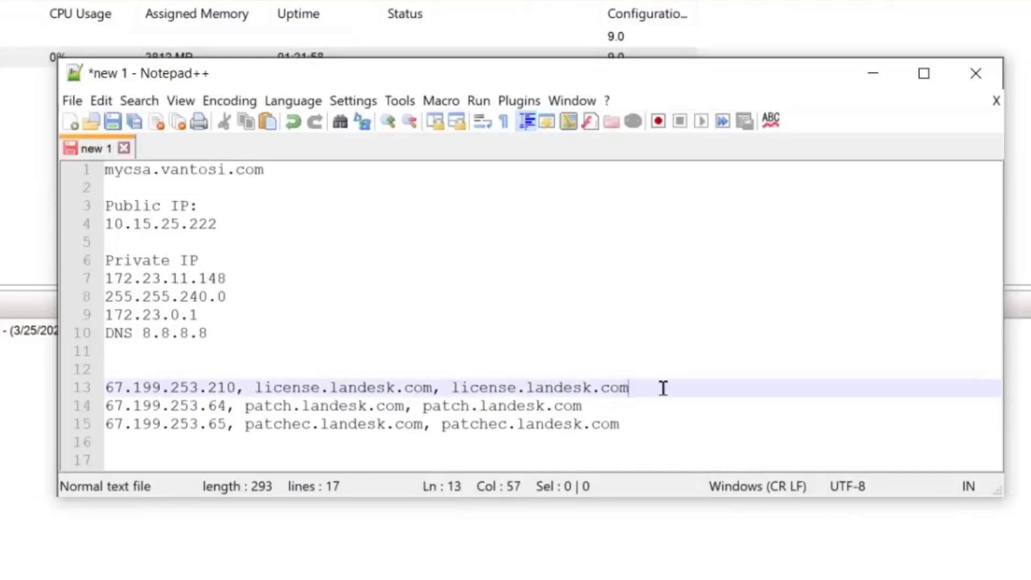
click(620, 399)
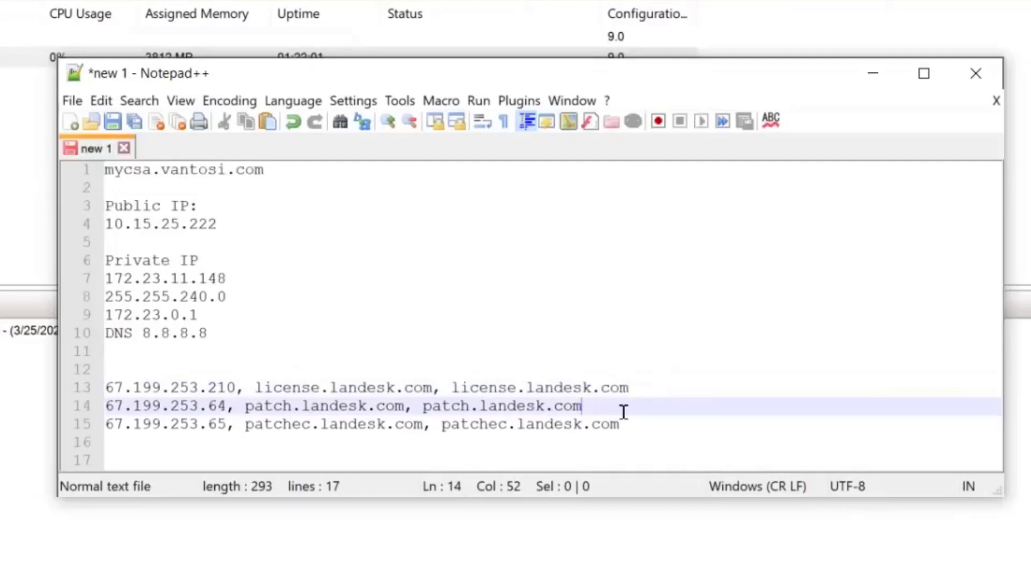
click(625, 423)
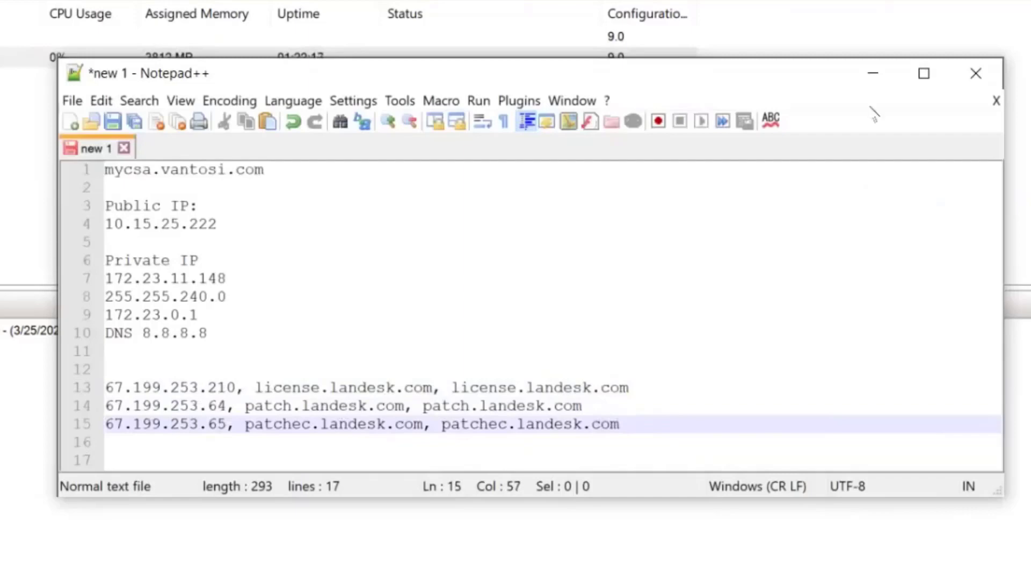
click(874, 74)
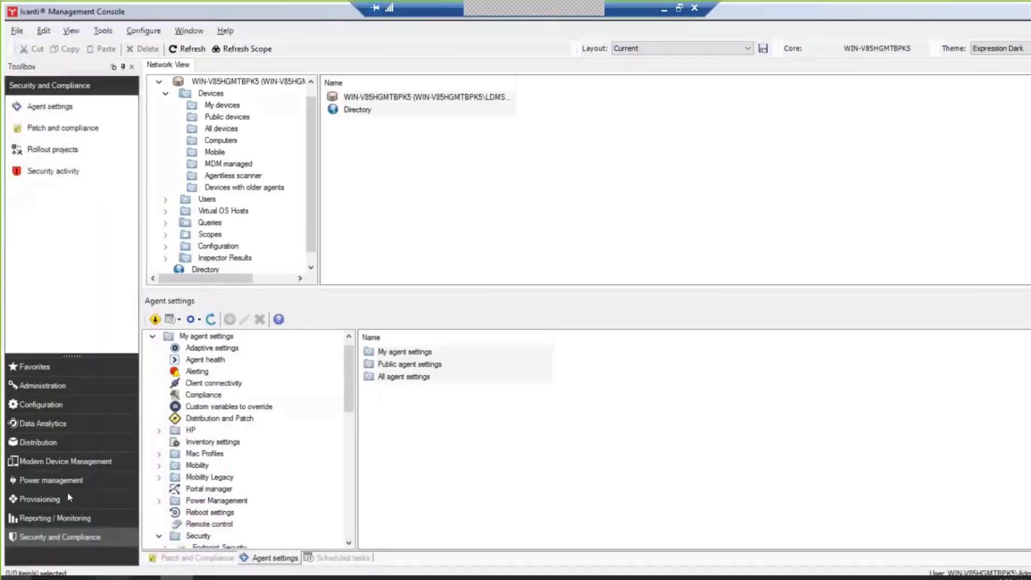
Step: Start the CSA4.4 virtual machine and switch its console to Full Screen Mode
key(super+e)
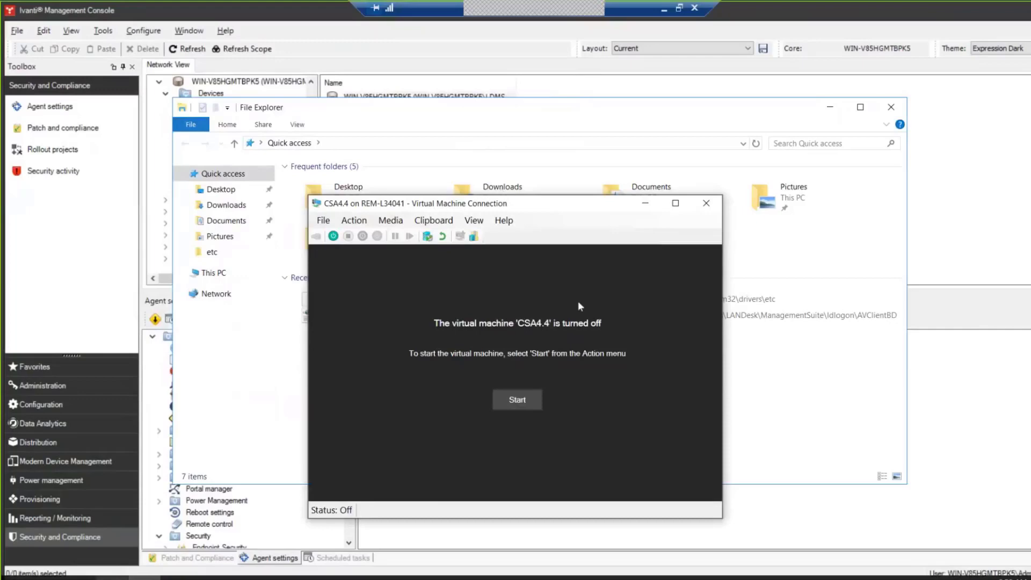
click(528, 403)
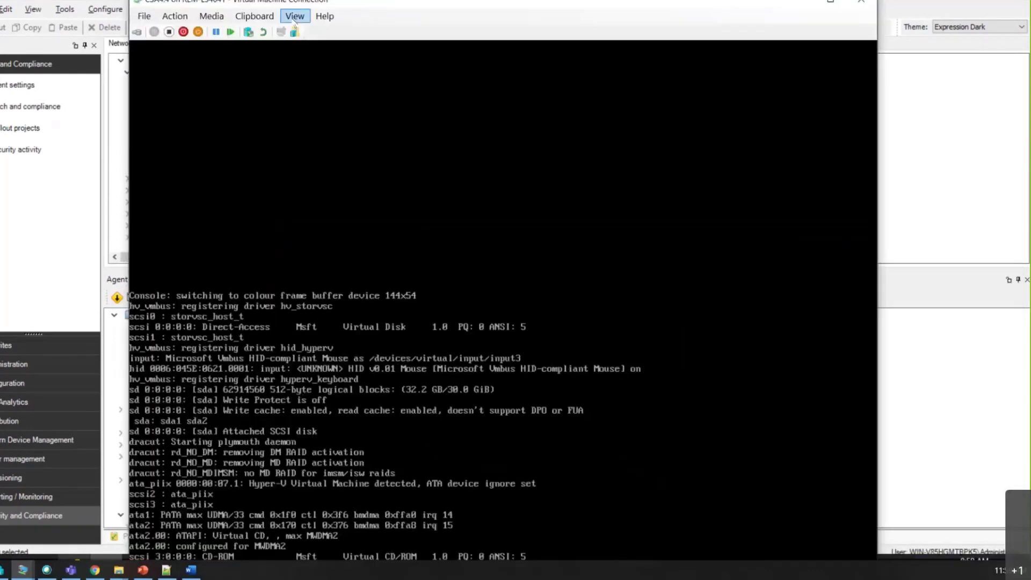
click(295, 16)
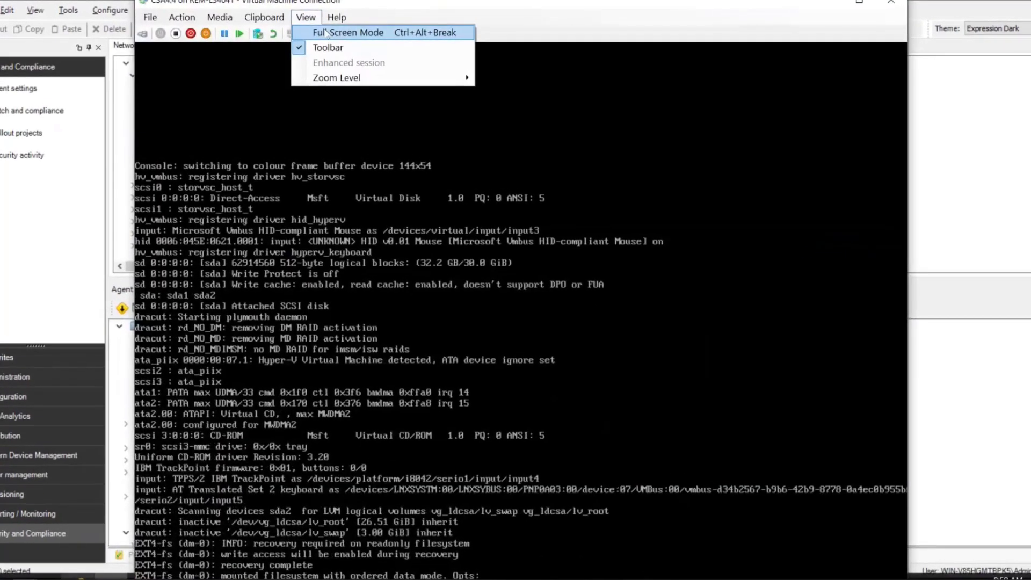
click(326, 32)
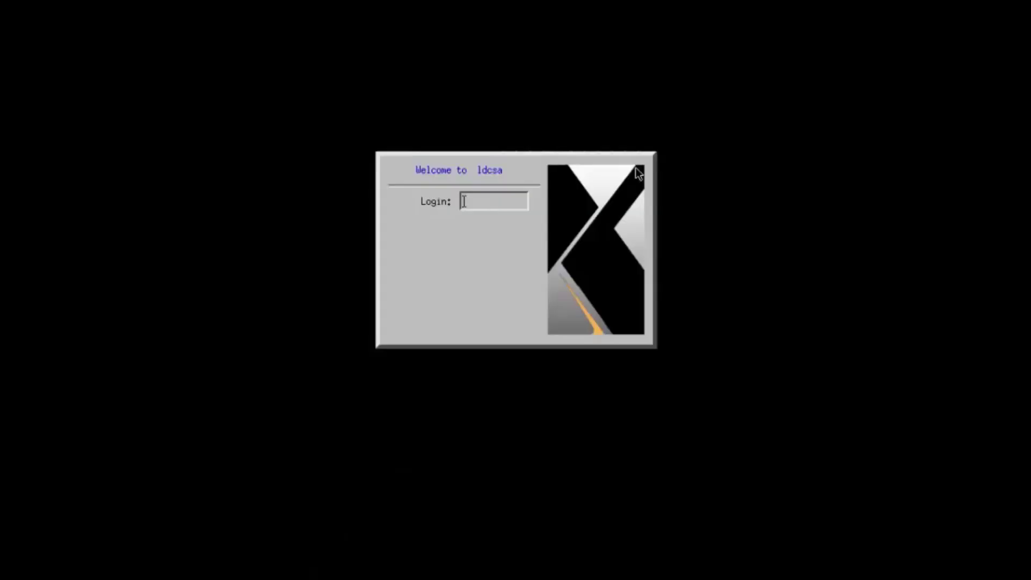
Step: Log in to ldcsa as admin with the default password and accept the licence agreement
key(Return)
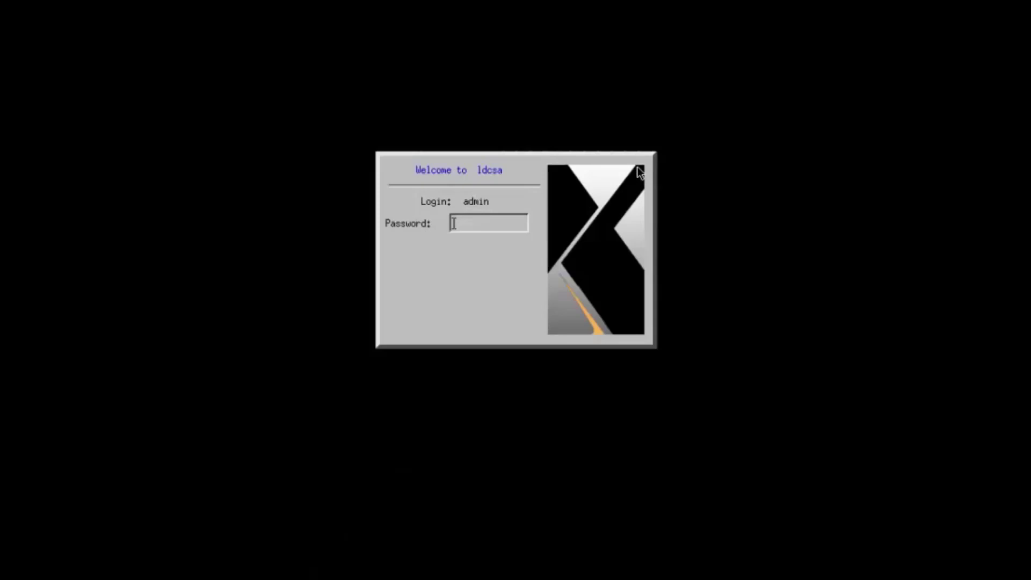
key(Return)
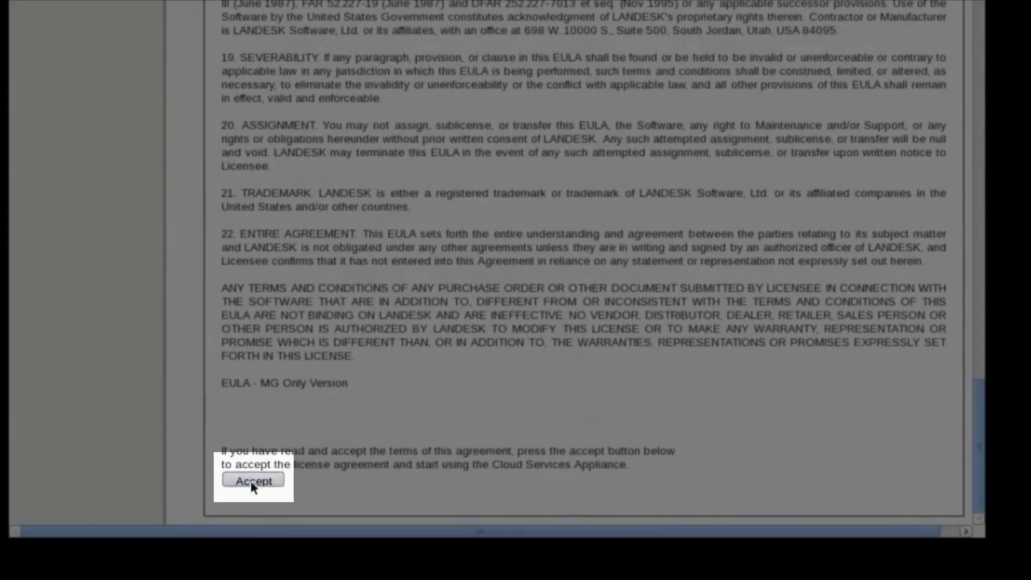
click(254, 481)
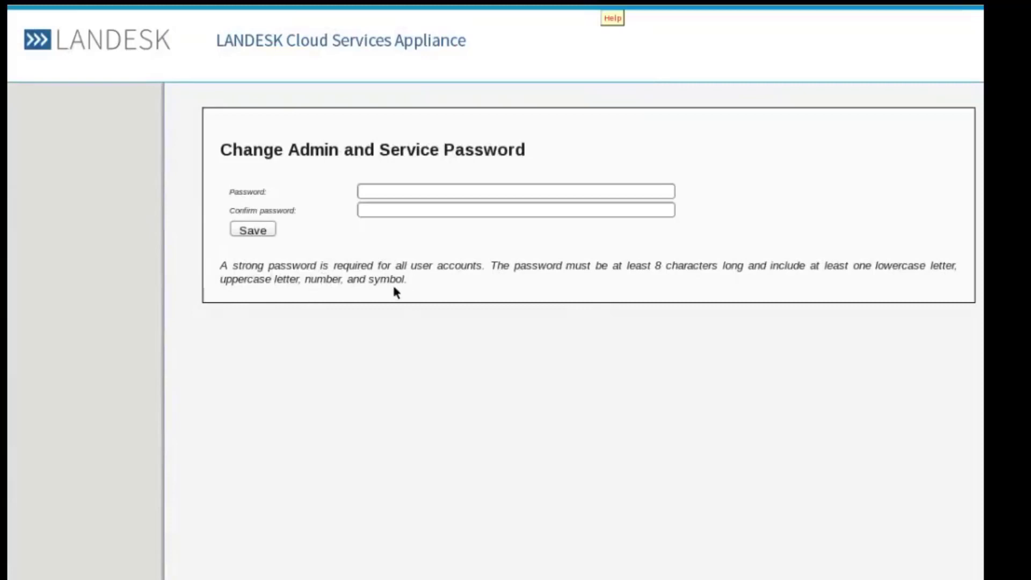
Step: Enter and confirm a new strong admin and service password, save it, and scroll the EULA page
click(397, 188)
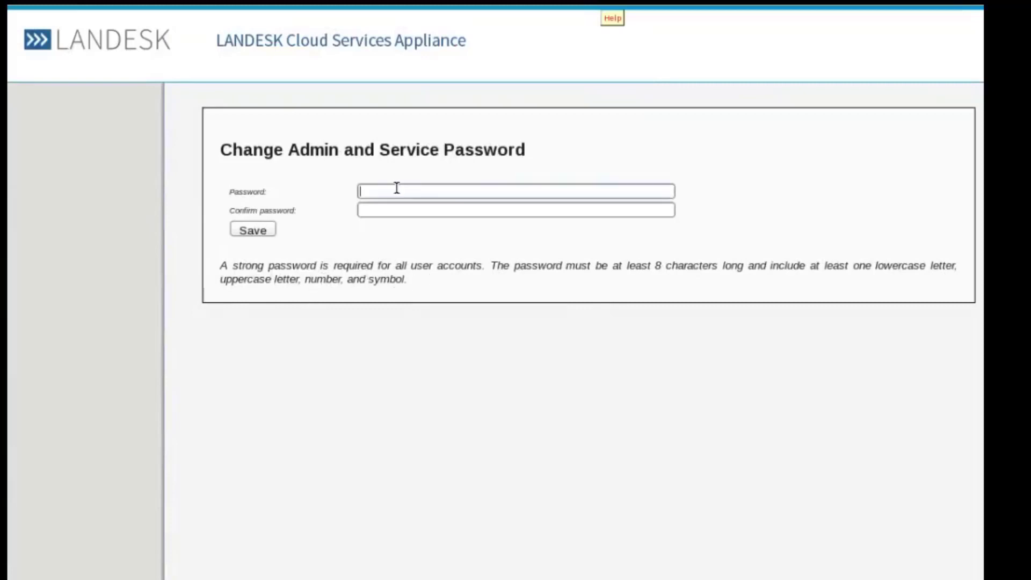
key(Tab)
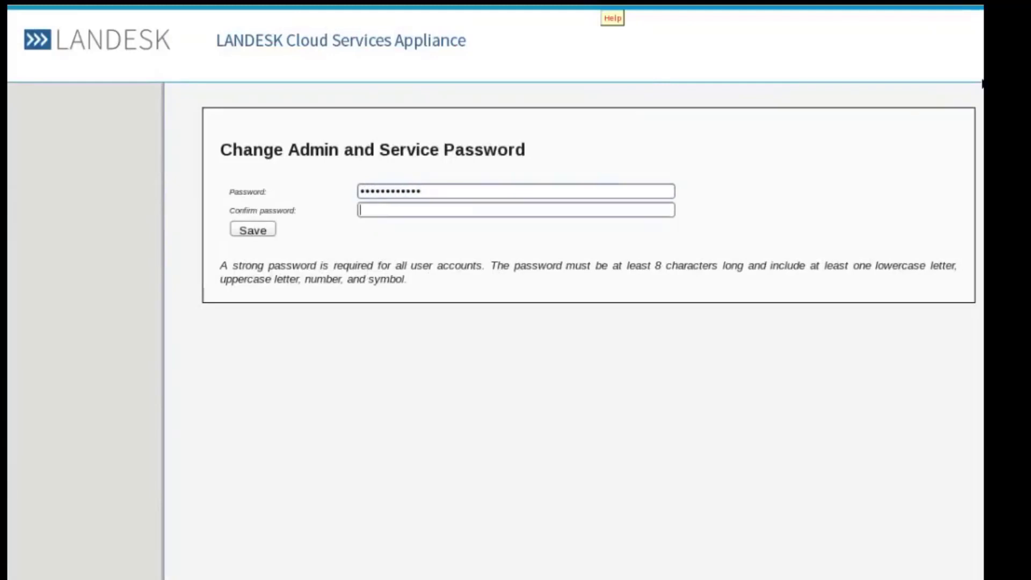
click(254, 230)
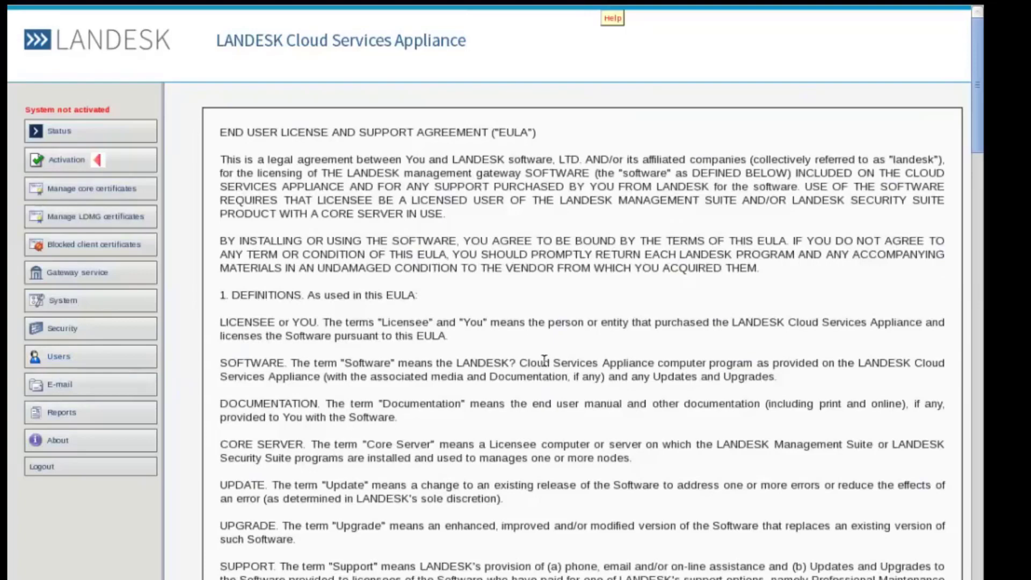
scroll(544, 360, down, 20)
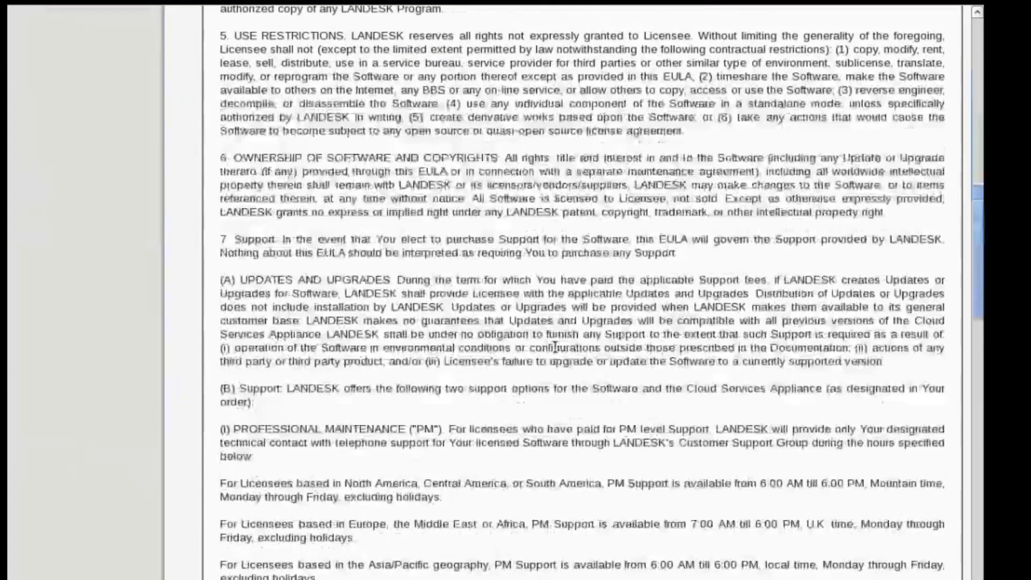
scroll(559, 349, down, 13)
scroll(560, 350, up, 20)
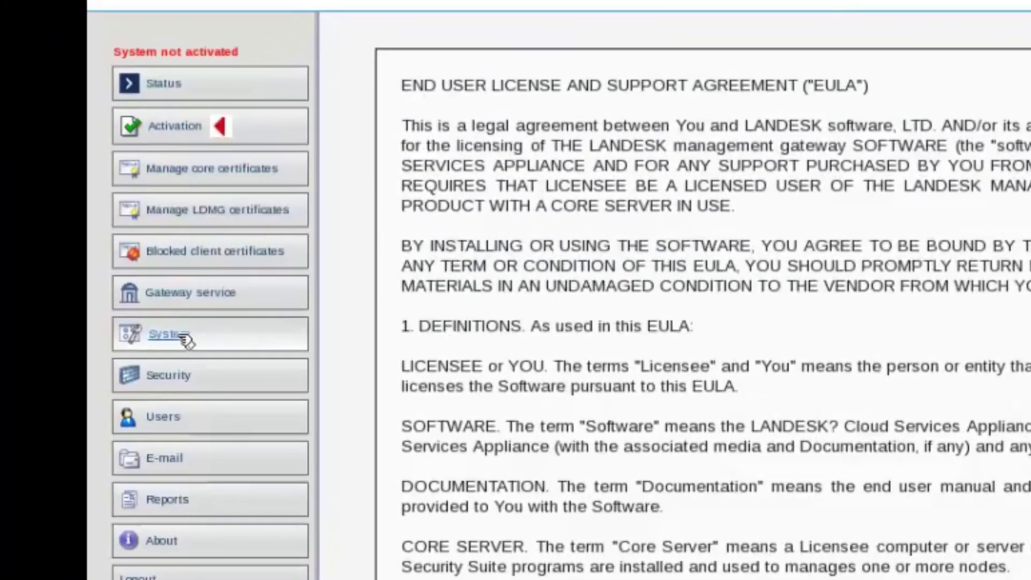
Step: Set the system time zone to EST with the hour at 12 and save the date settings
click(182, 336)
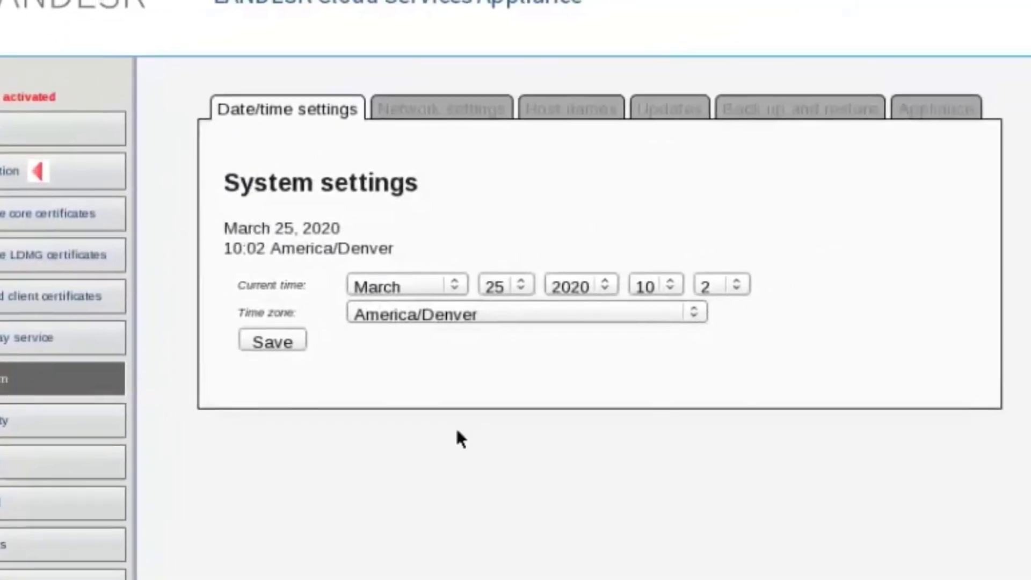
click(520, 314)
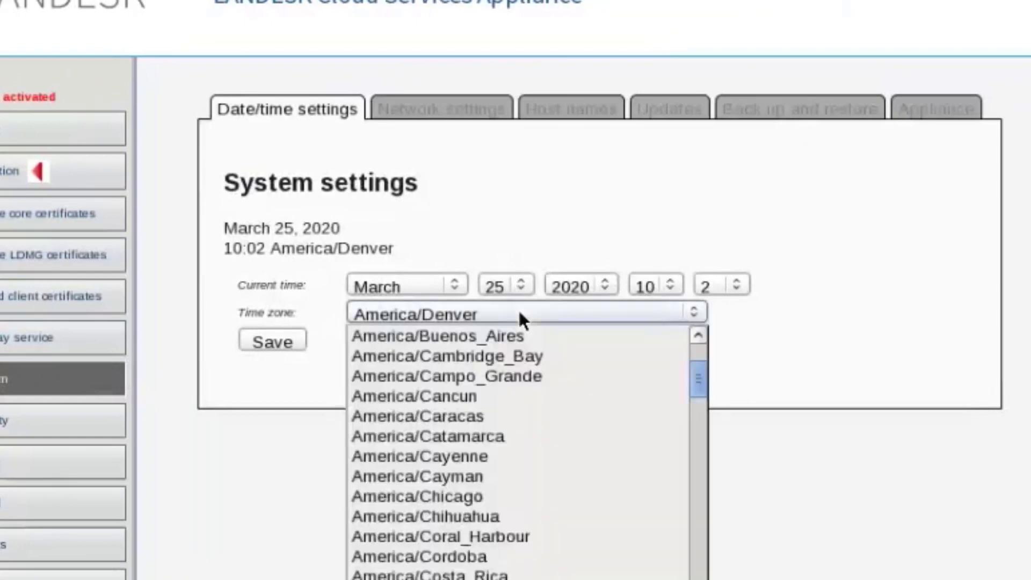
text(est)
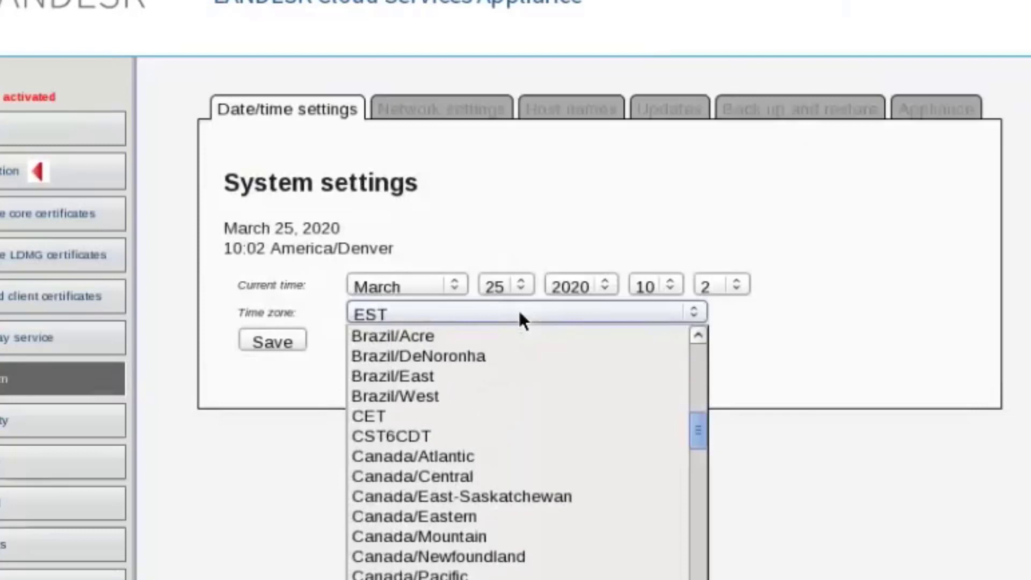
click(821, 339)
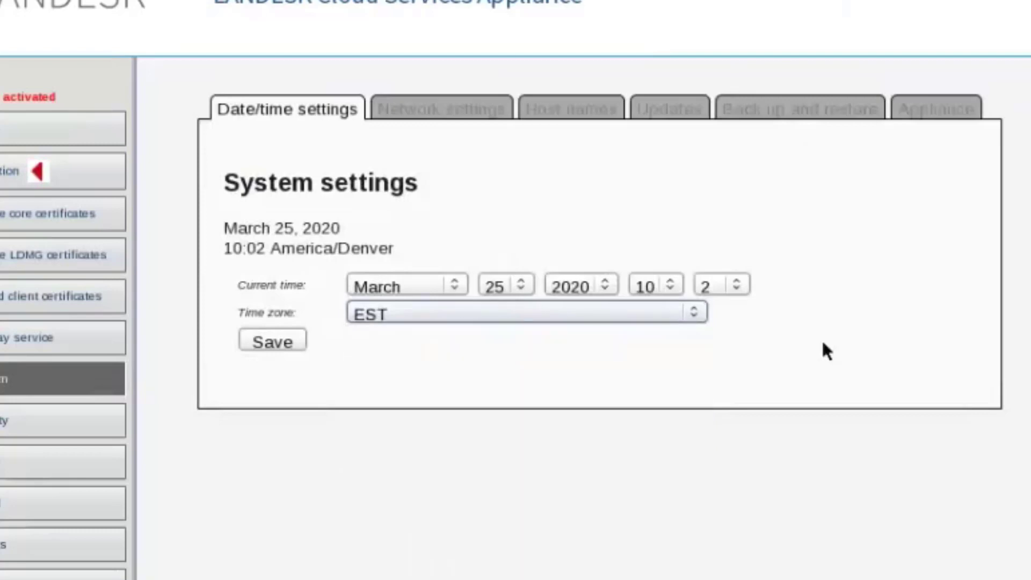
click(680, 279)
click(640, 545)
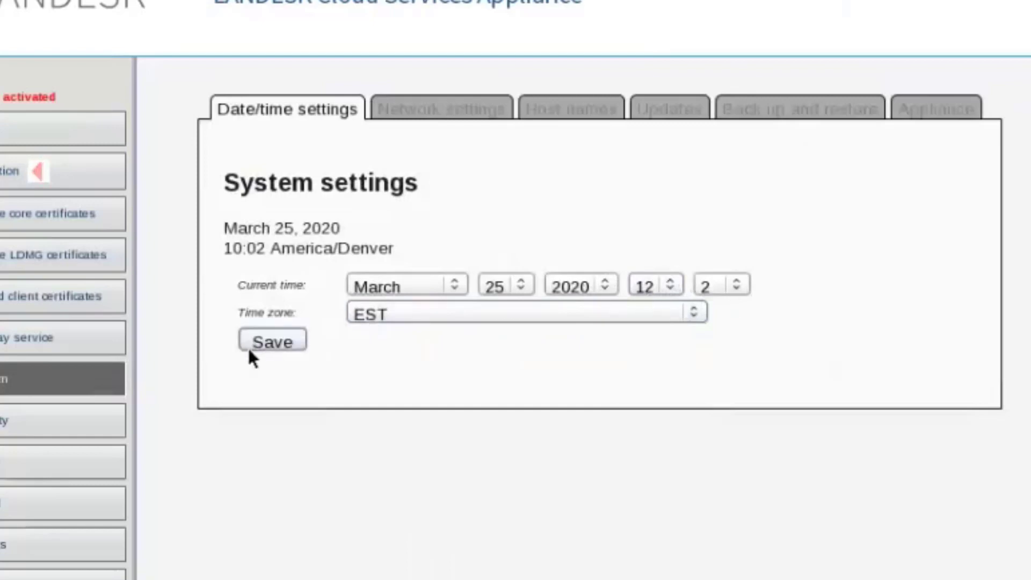
click(272, 346)
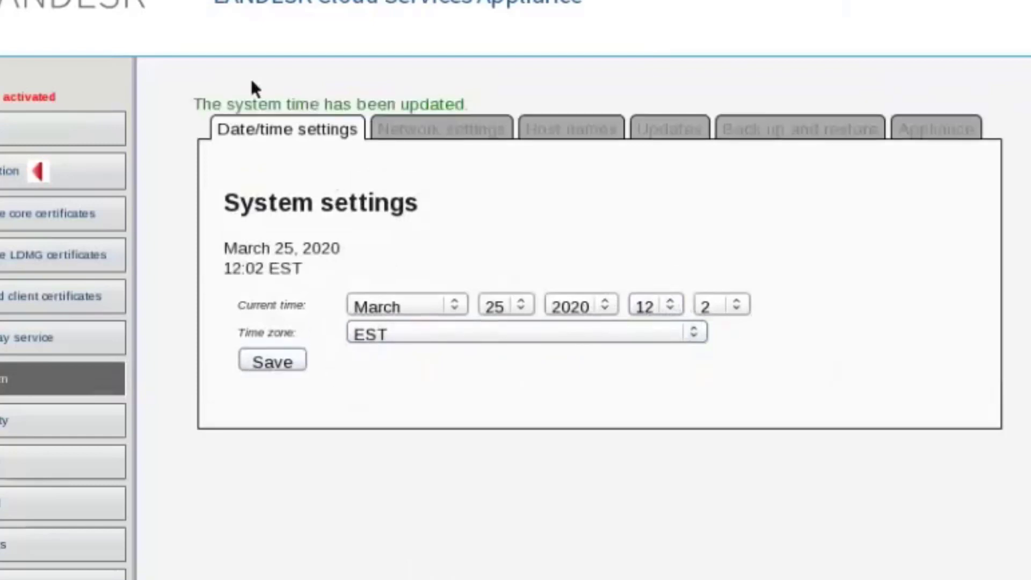
drag(198, 106, 469, 94)
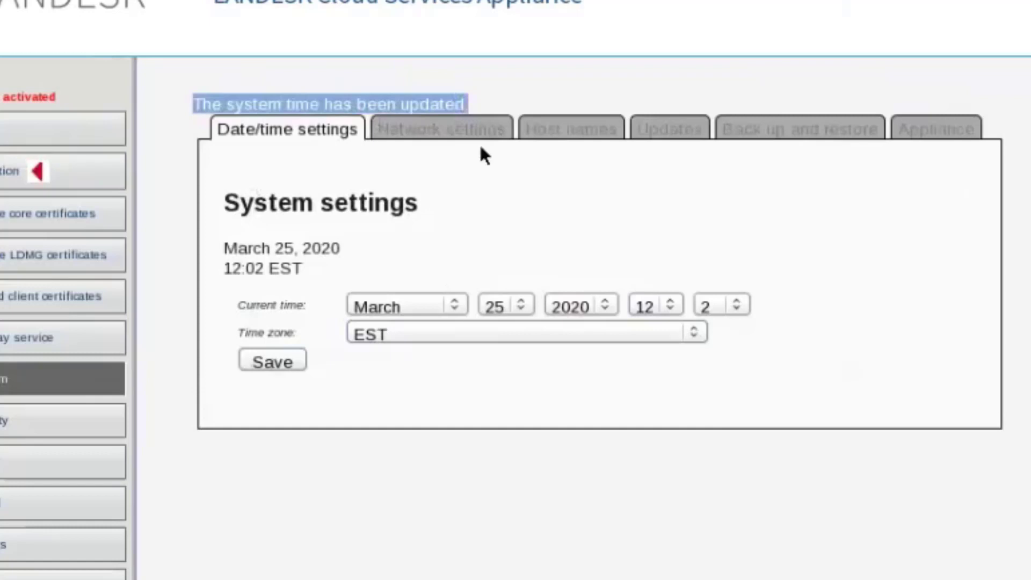
click(521, 72)
Step: Remove the old eth0 and 192.168.0.1 DNS entries, then copy private IP 172.23.11.148 from the notes
click(451, 131)
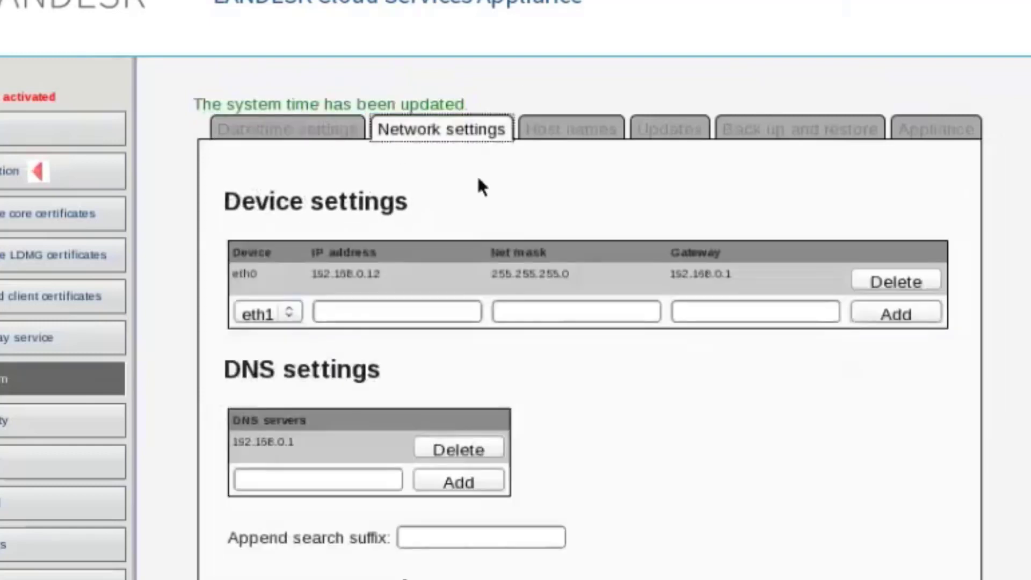
click(909, 281)
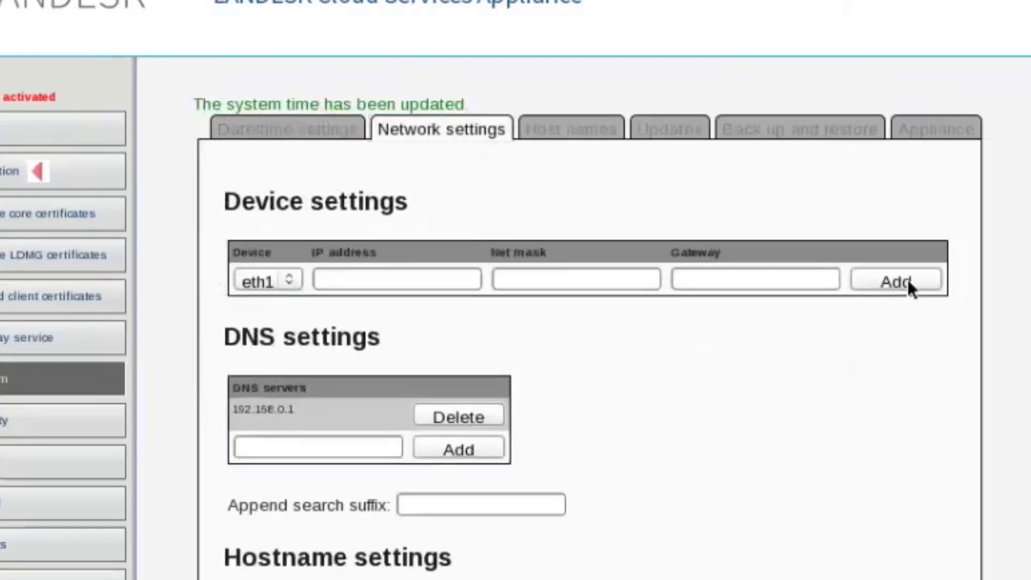
click(437, 424)
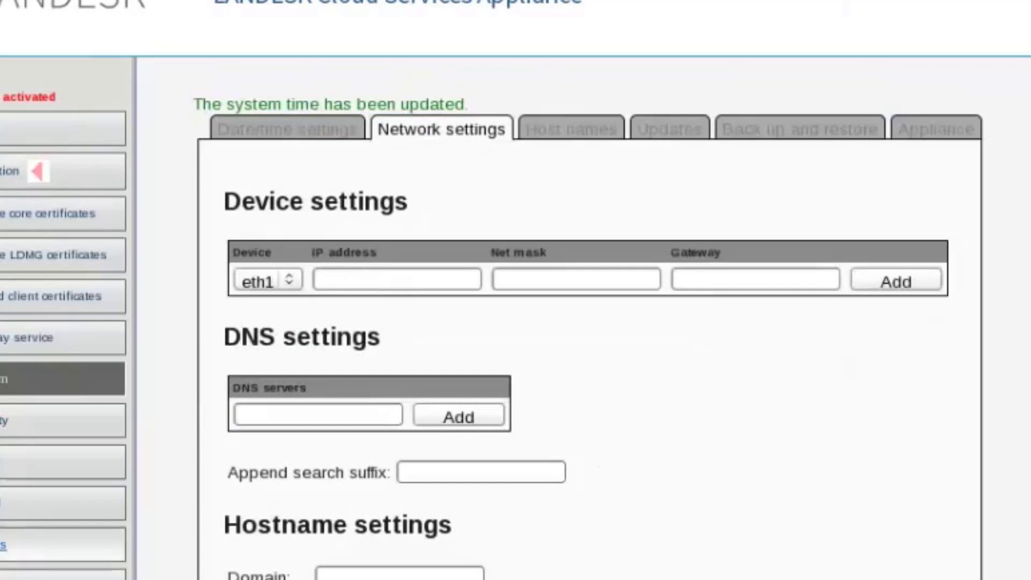
key(alt+Tab)
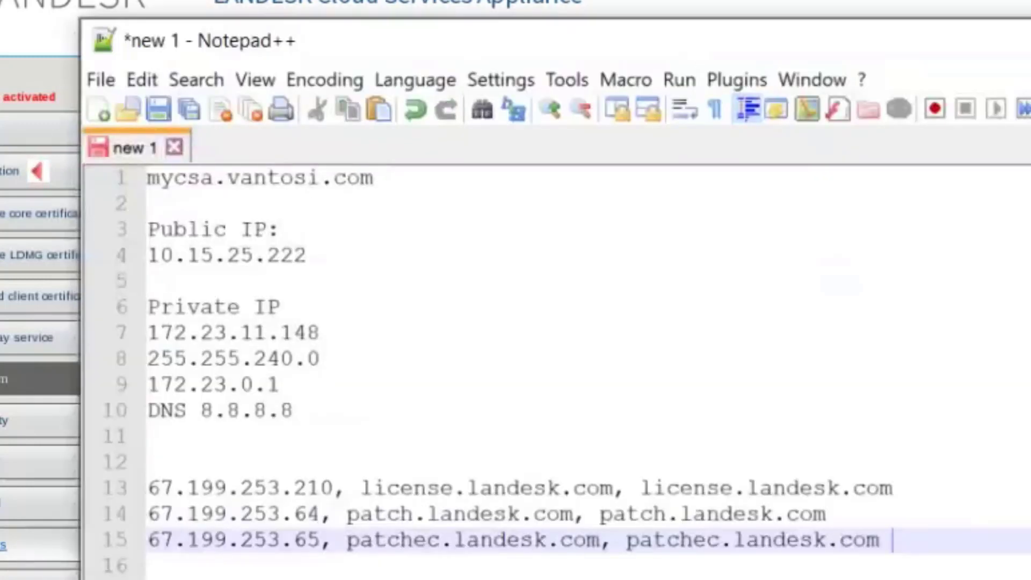
key(super+Right)
click(904, 272)
drag(870, 258, 722, 275)
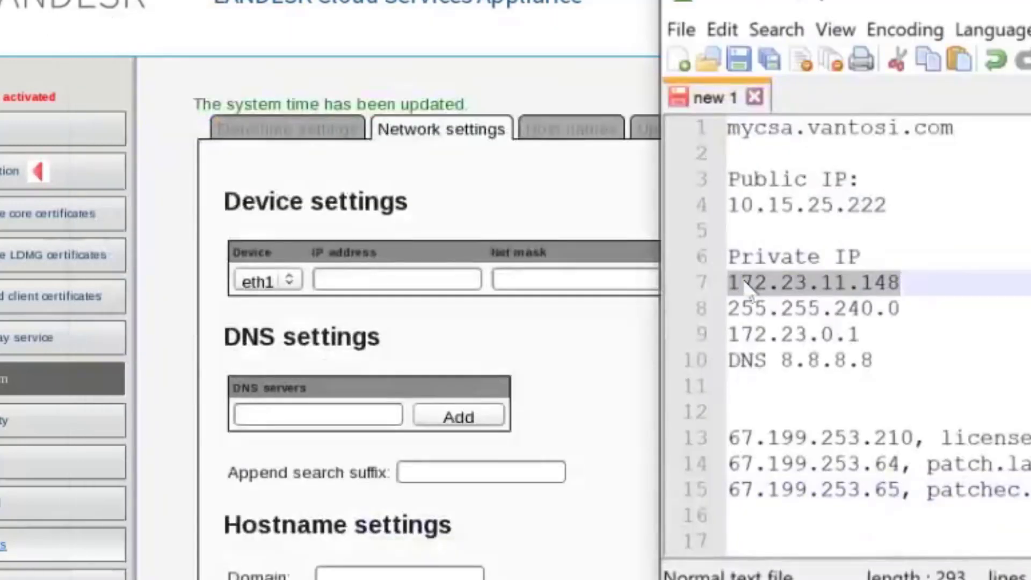
right_click(746, 284)
click(810, 327)
Step: Add eth1 with IP 172.23.11.148, mask 255.255.240.0 and gateway 172.23.0.1
click(560, 321)
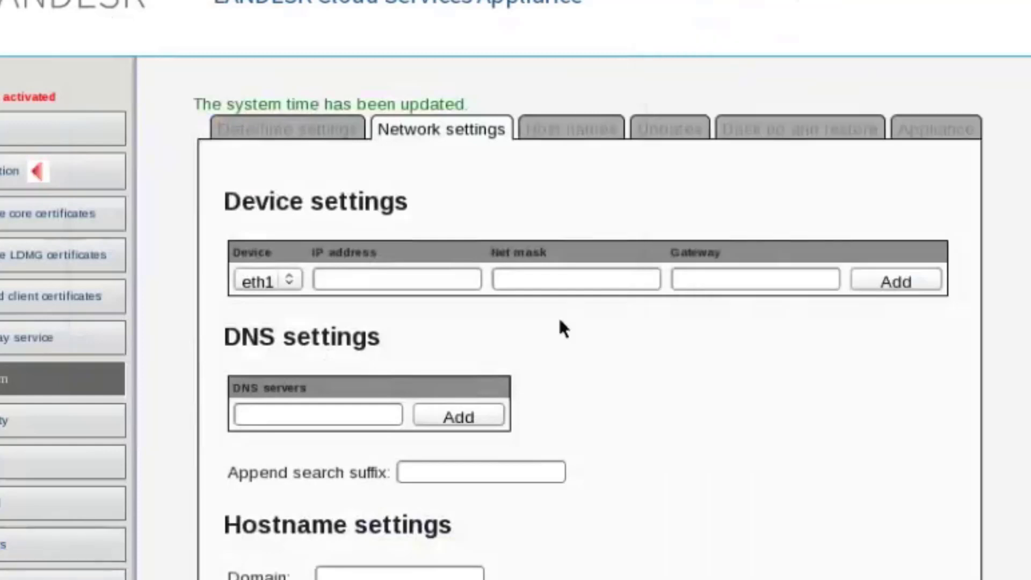
click(404, 286)
key(ctrl+v)
click(560, 280)
text(255.255.240.0)
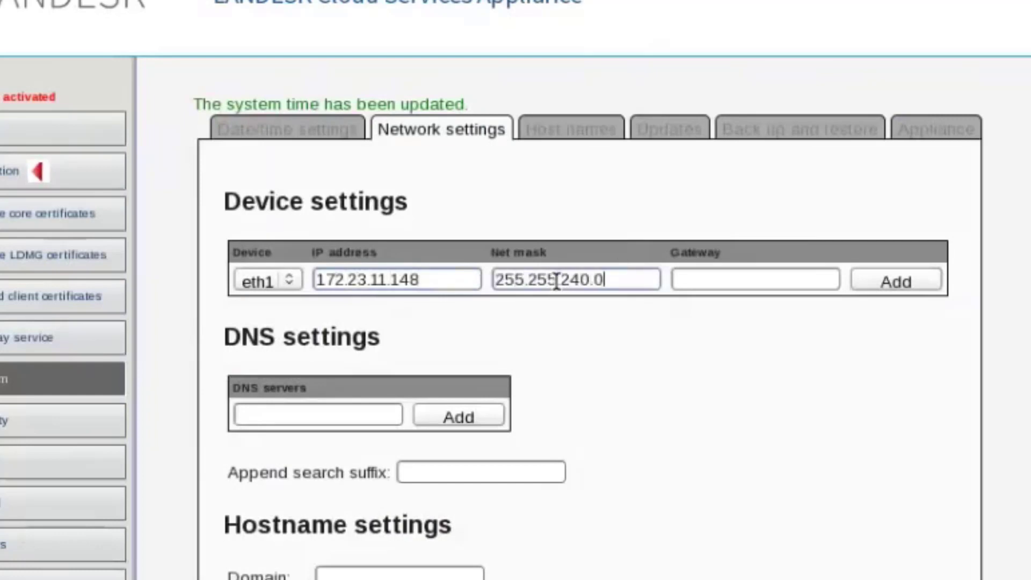
click(760, 283)
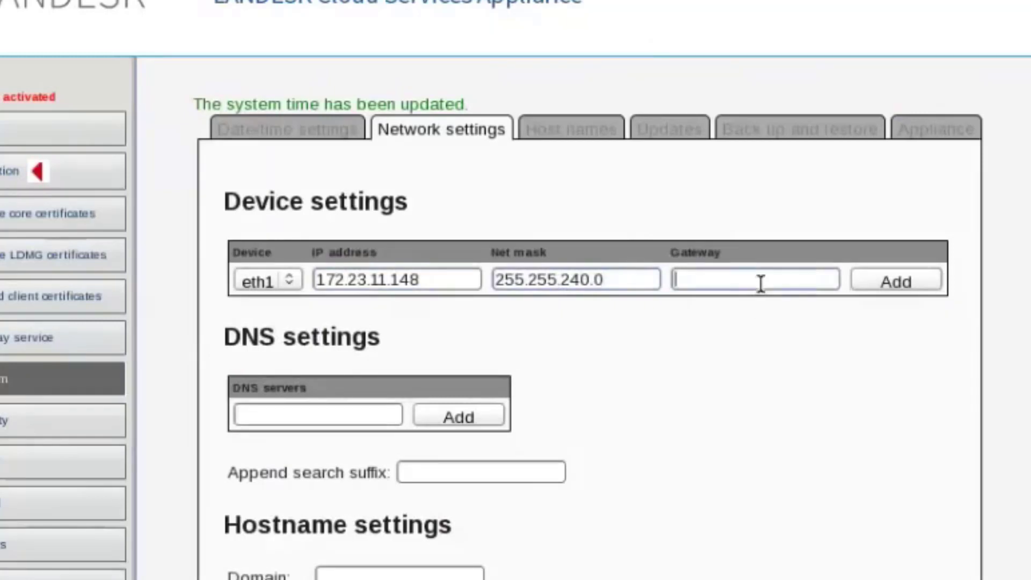
text(172.23.0.1)
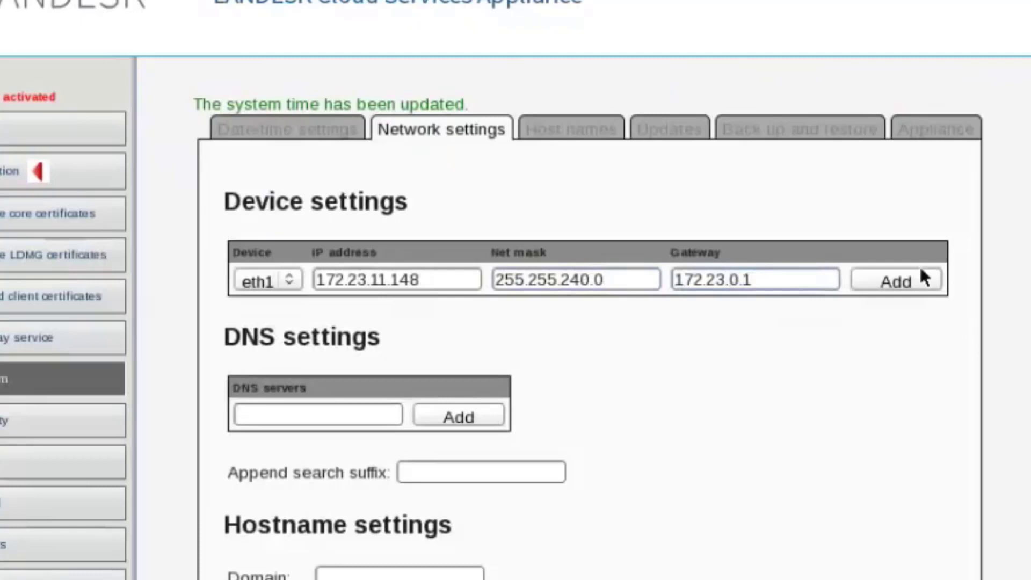
click(905, 285)
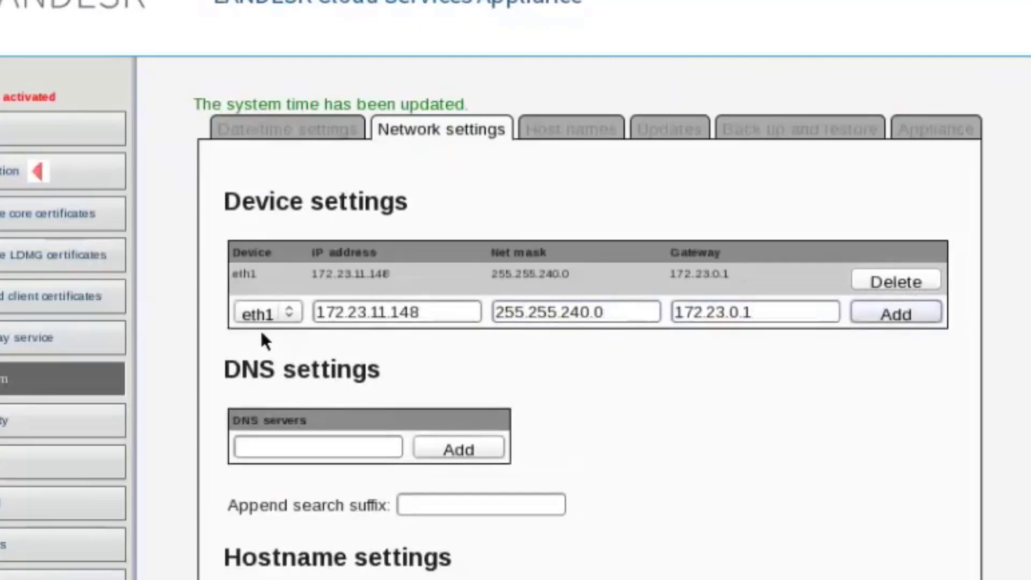
Step: Add DNS server 8.8.8.8 and replace the hostname ldcsa with mycsa
click(281, 312)
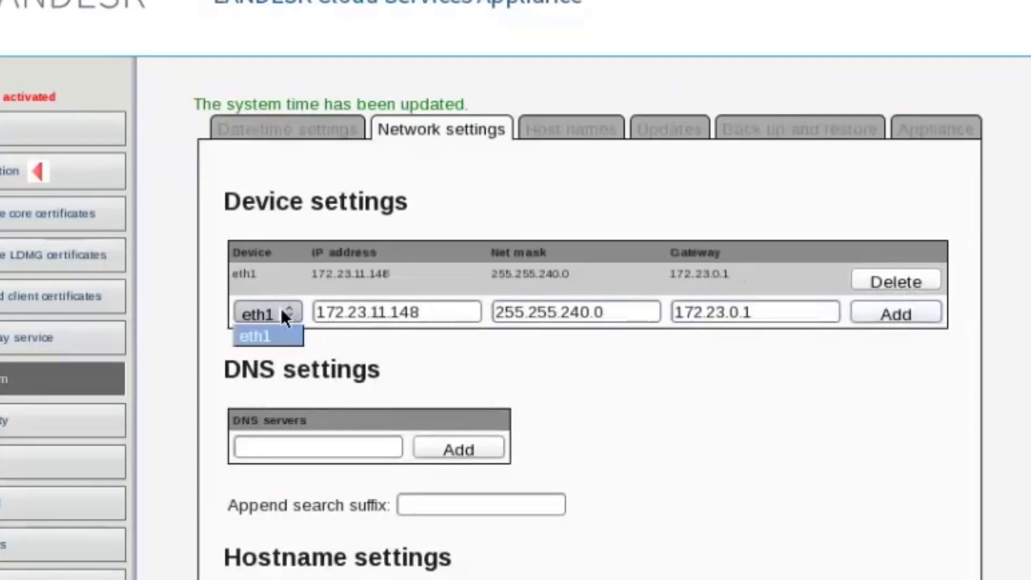
click(832, 473)
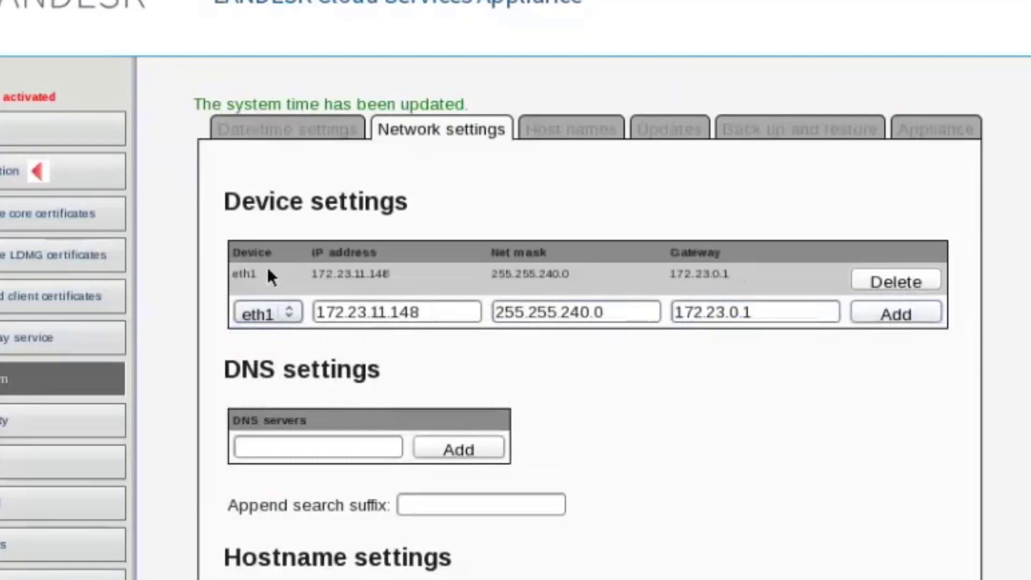
click(284, 452)
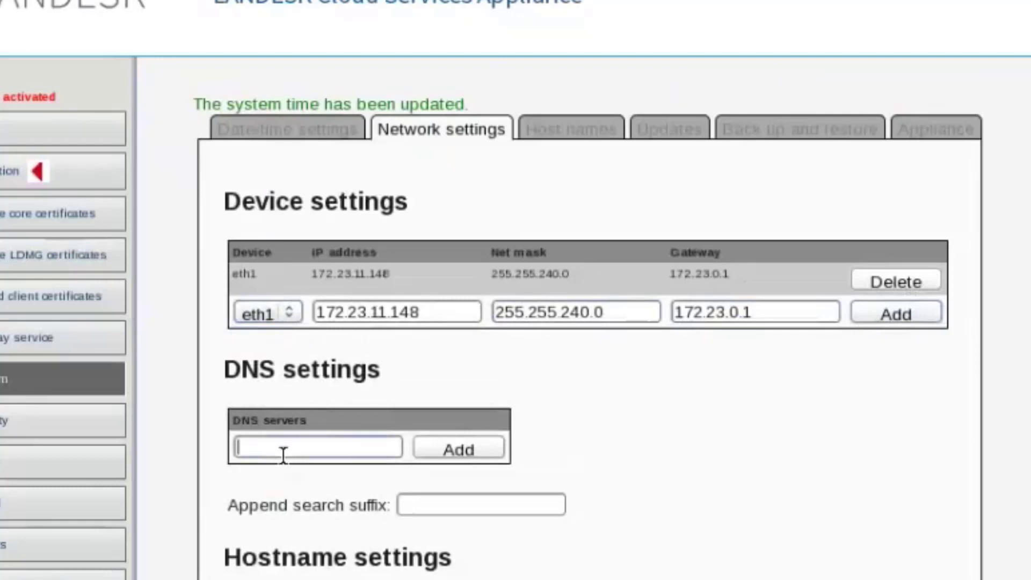
text(8.8.8.8)
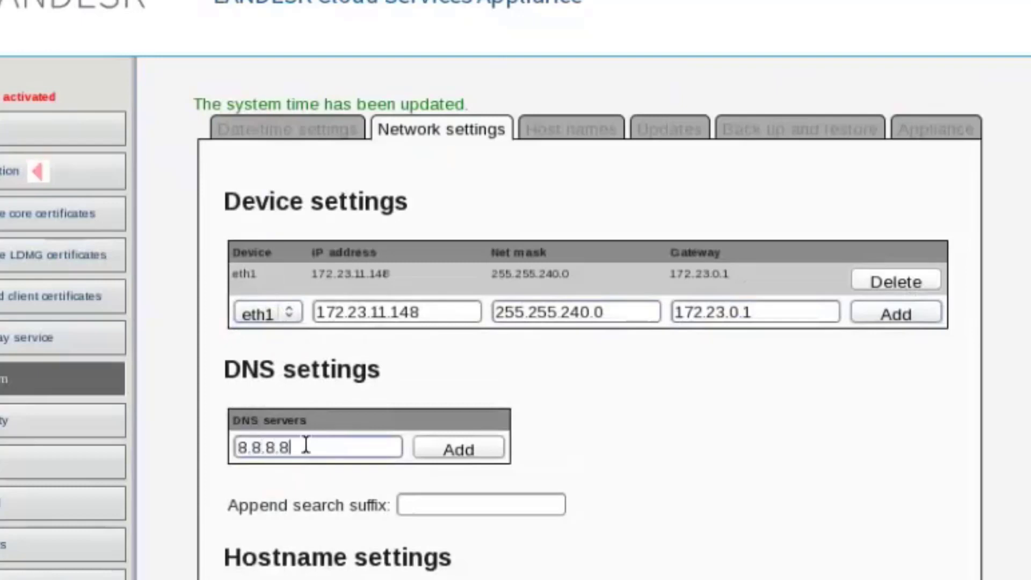
click(475, 449)
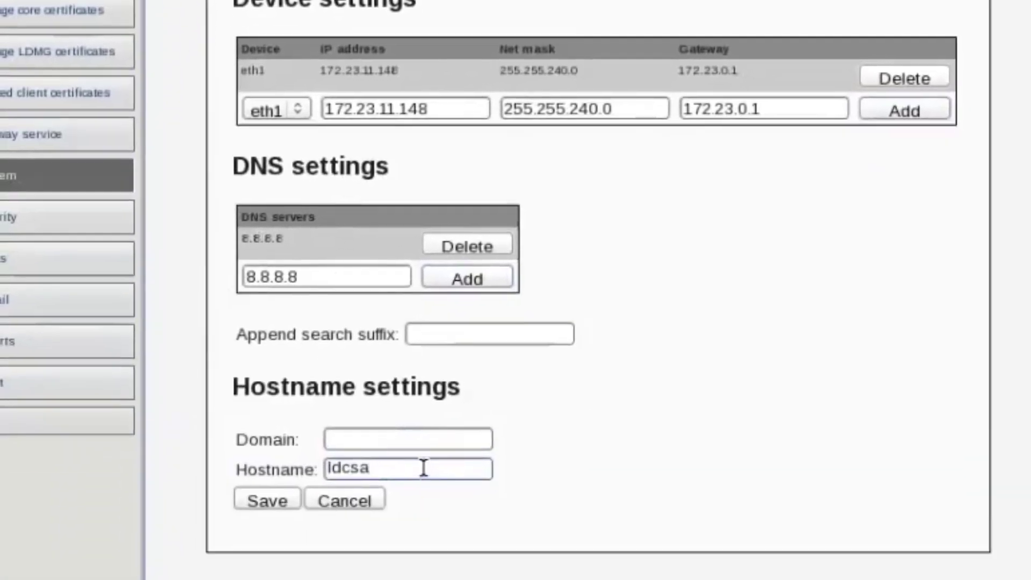
drag(424, 467, 248, 394)
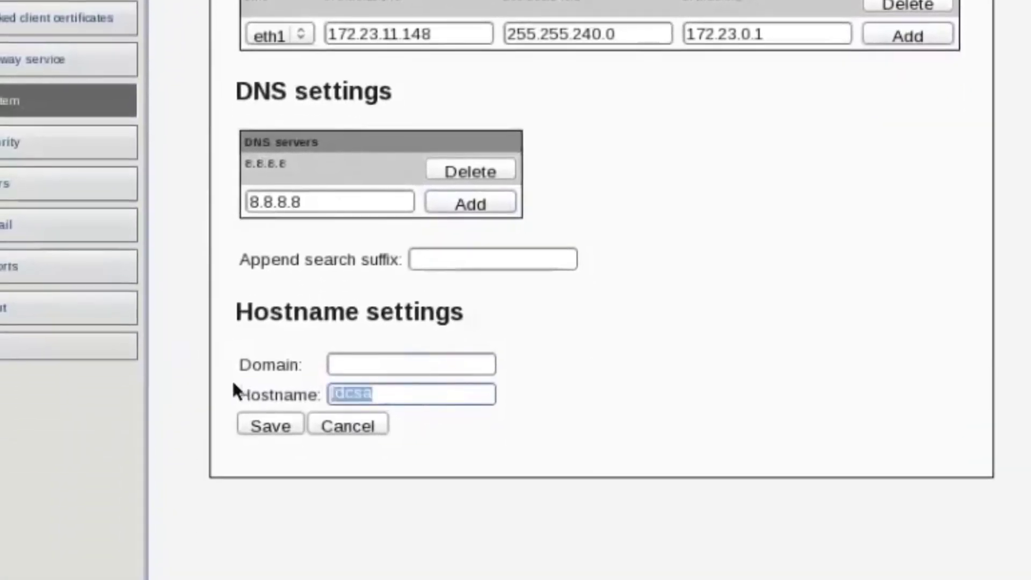
text(mycsa)
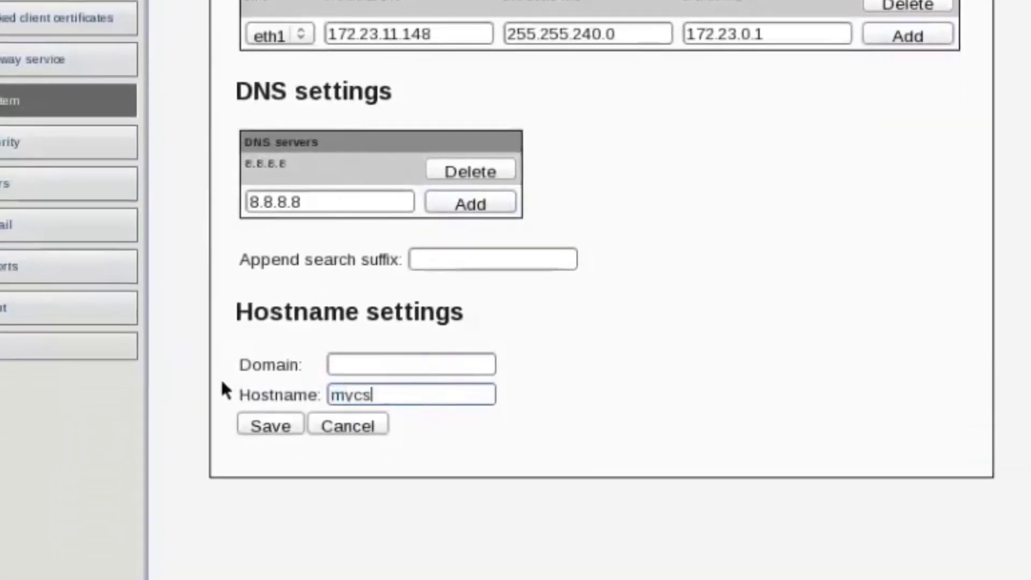
Step: Enter vantosi.com as the domain and save the network settings
click(355, 368)
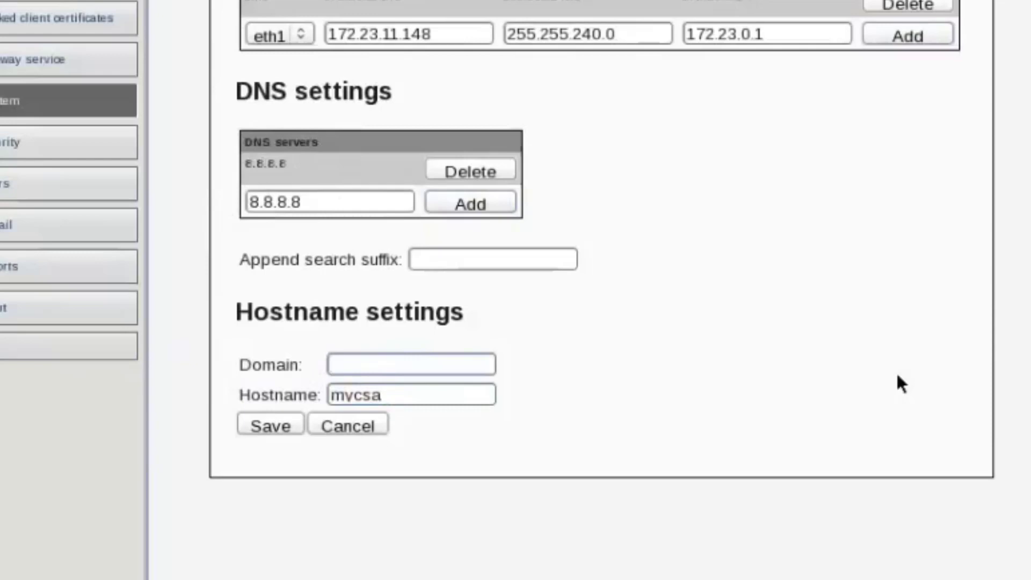
text(vantos)
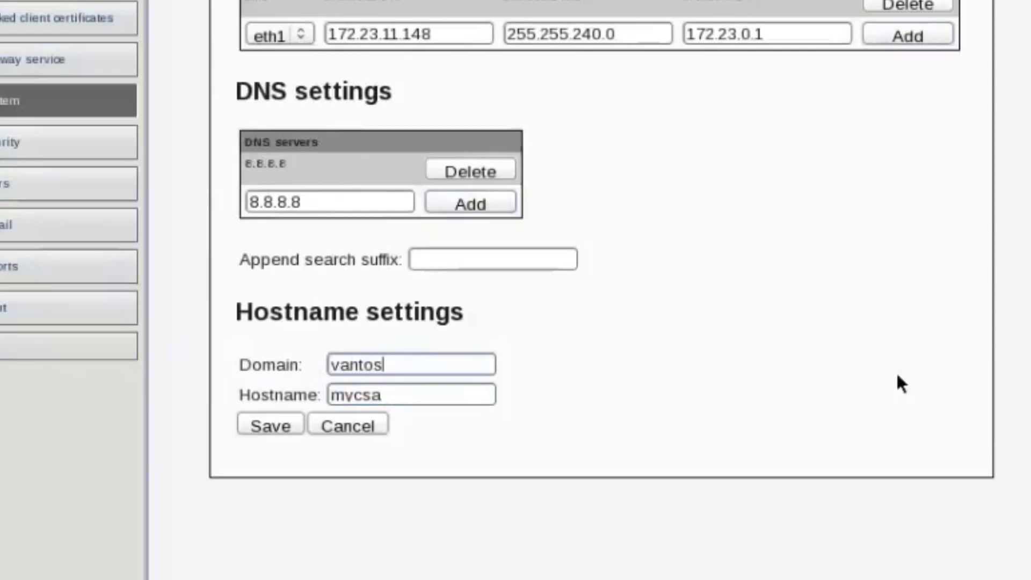
text(i.com)
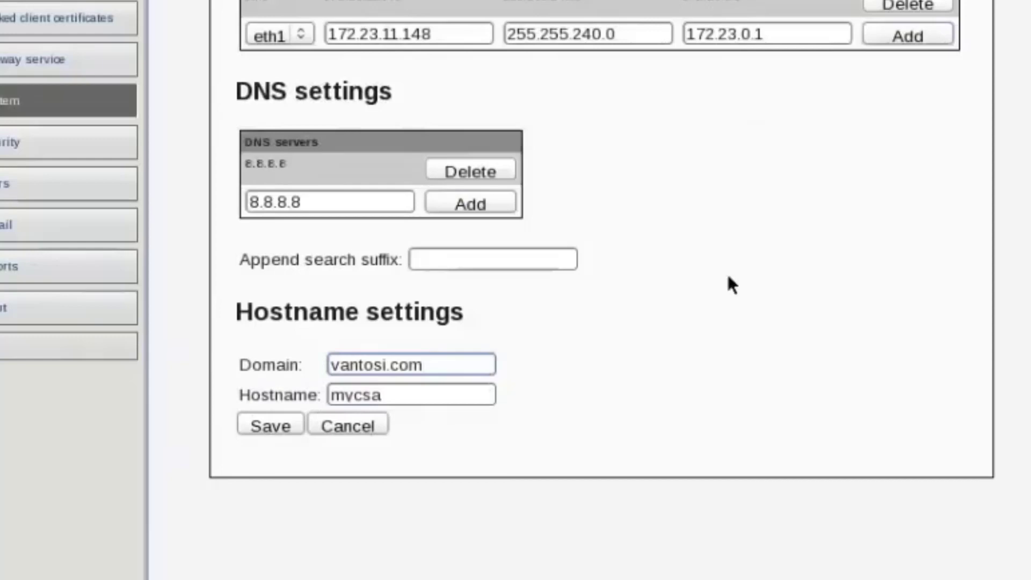
click(276, 427)
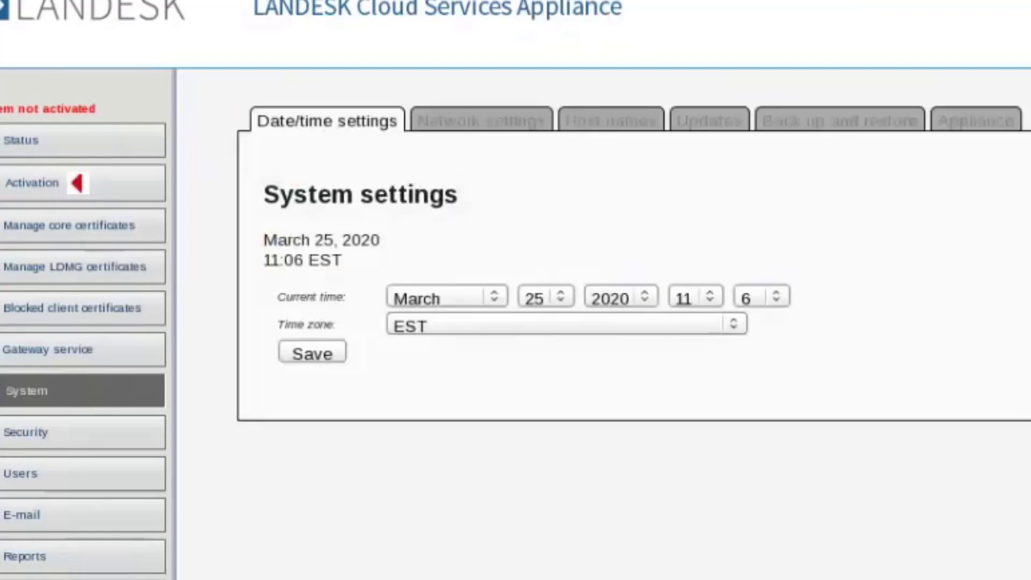
Step: On the Host names tab, enter 172.23.11.148 as the new entry's IP address
click(610, 122)
click(503, 124)
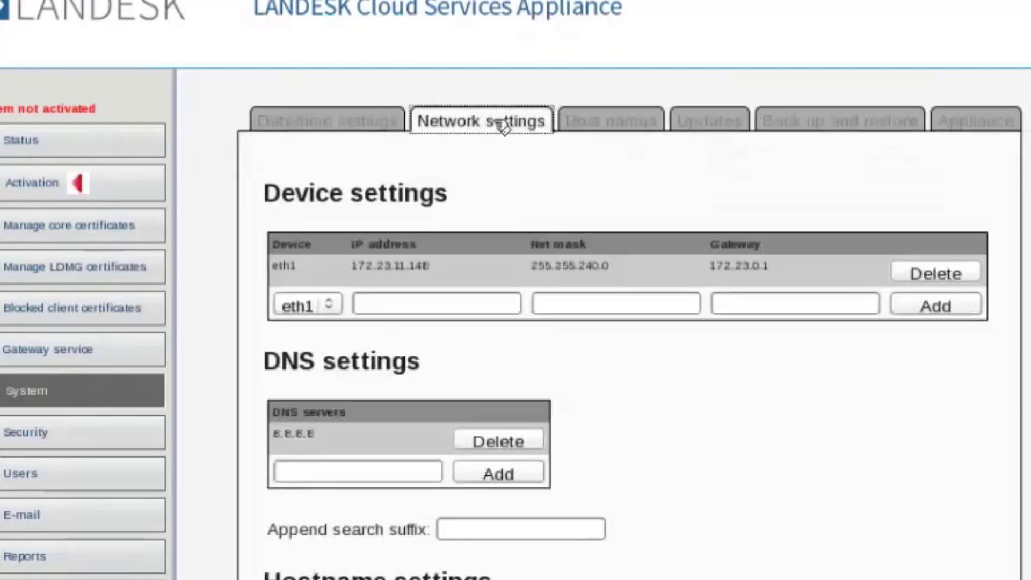
click(634, 131)
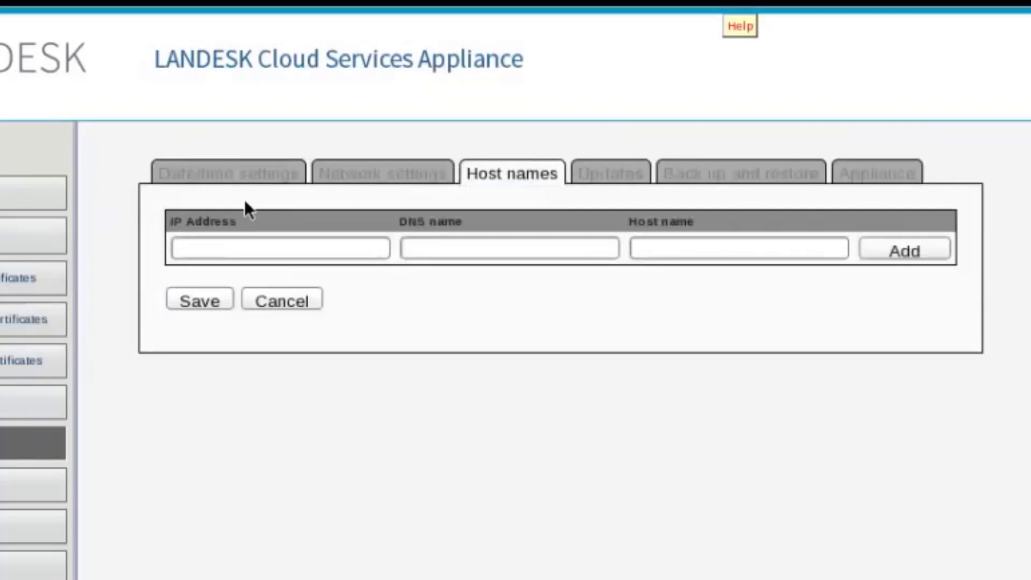
click(218, 250)
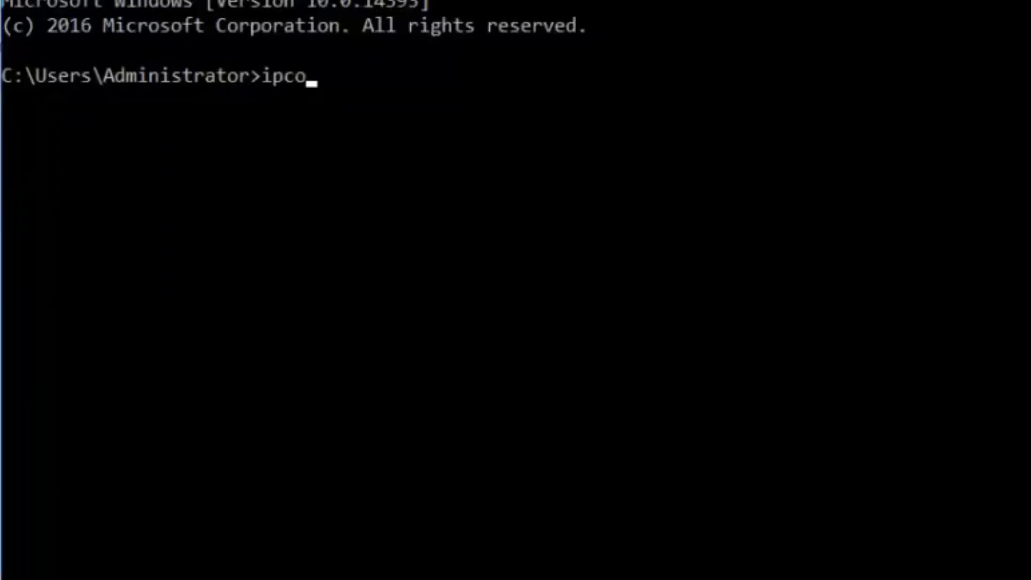
text(nfig)
key(Return)
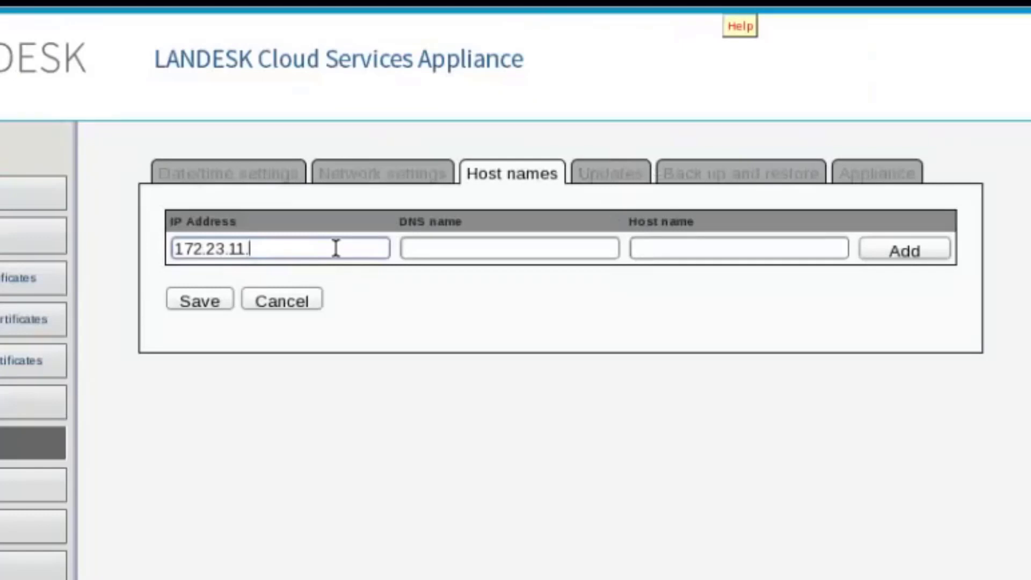
text(172.23.11.148)
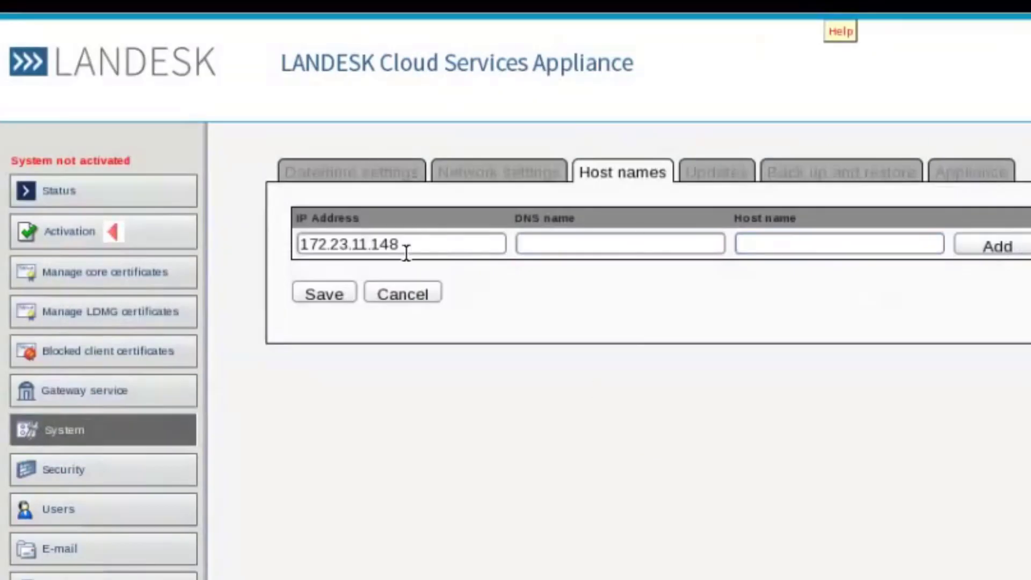
Step: Enter mycoreserver.vantosi.com as both DNS and host name and add the entry
click(593, 237)
text(m)
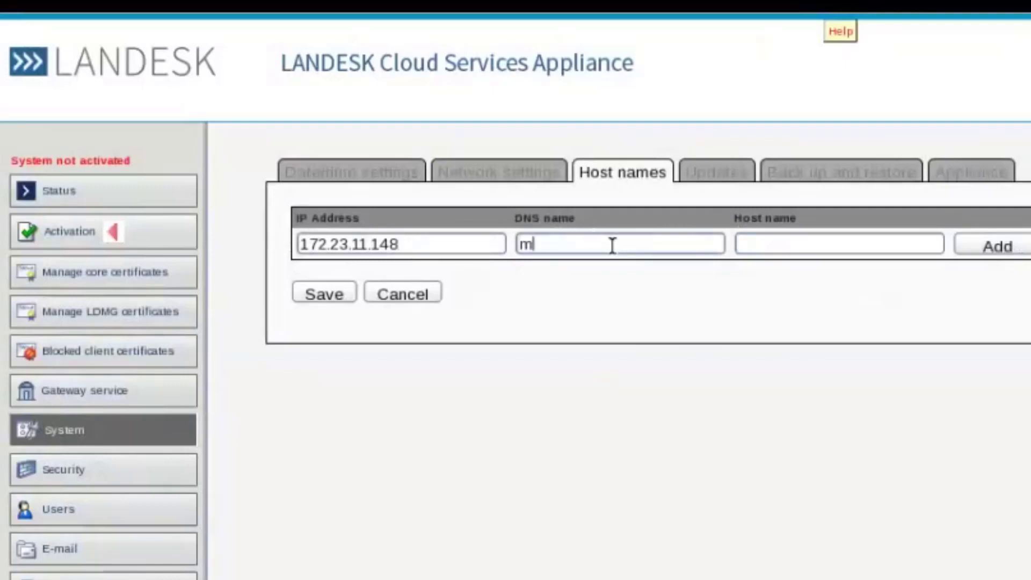
text(ycoreserver.vantosi.com)
key(Tab)
text(mycoreserver)
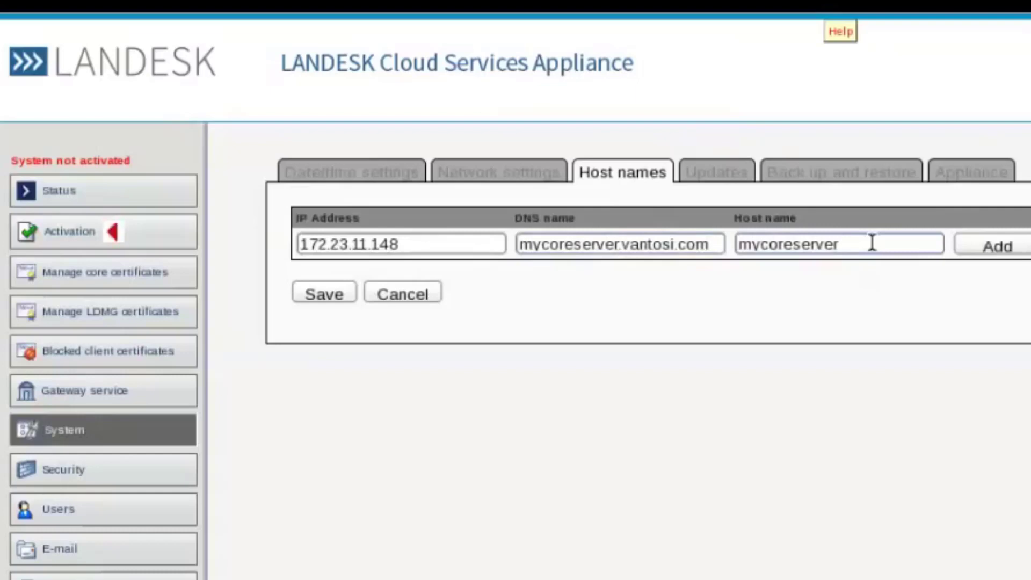
text(.vantosi.com)
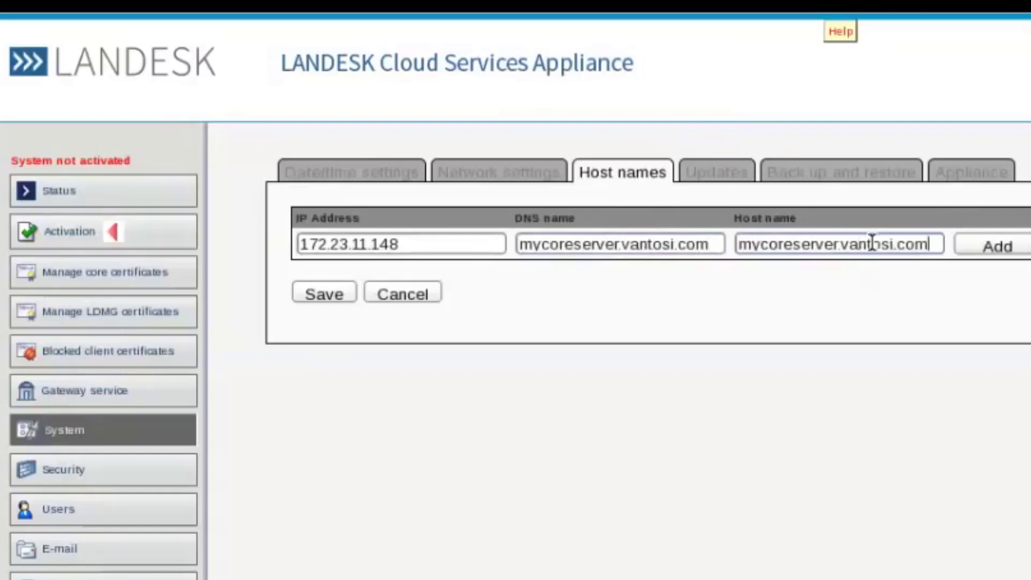
click(1009, 247)
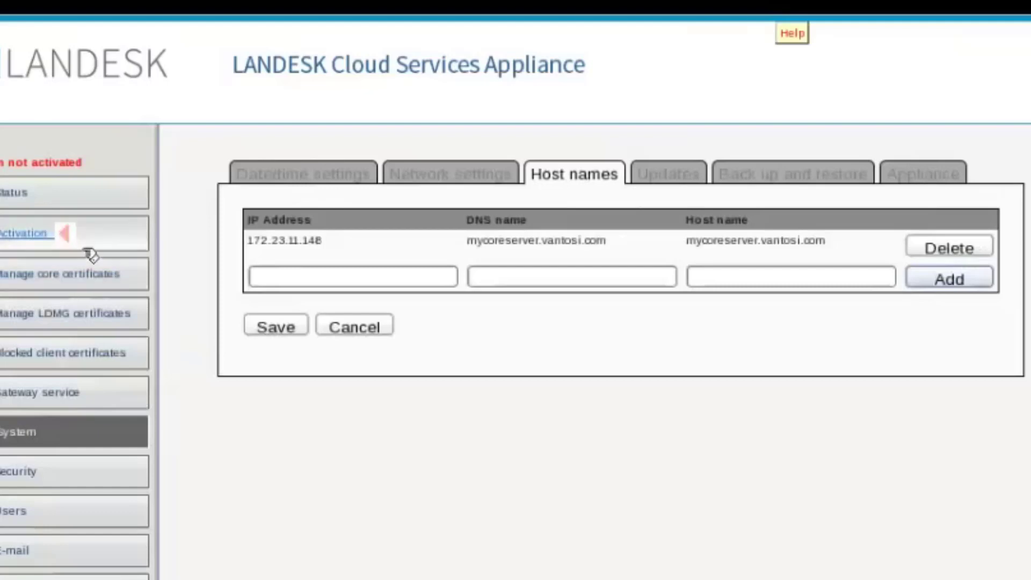
Step: Add a host entry mapping 67.199.253.210 to license.landesk.com
click(341, 272)
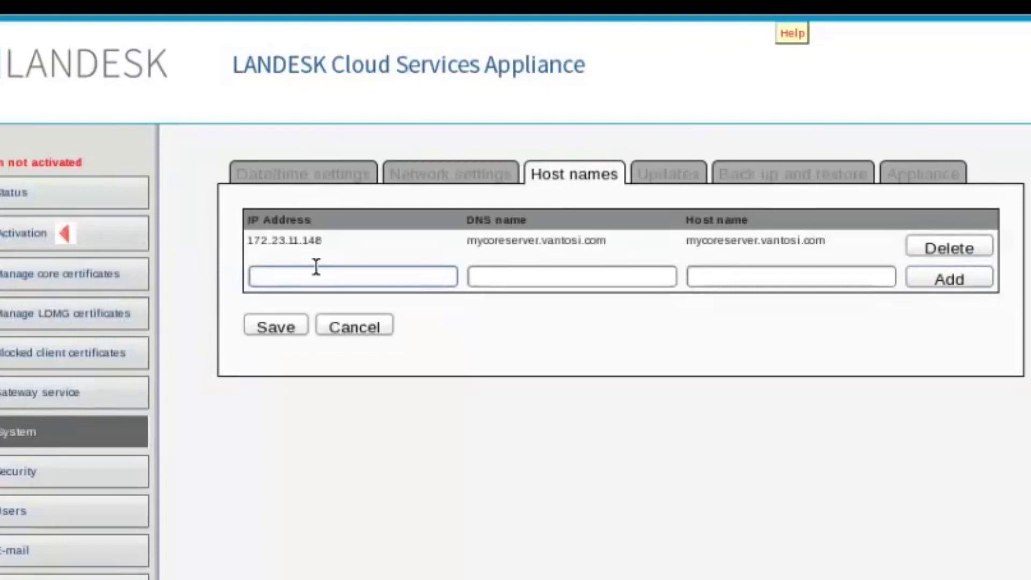
text(67.199.253.)
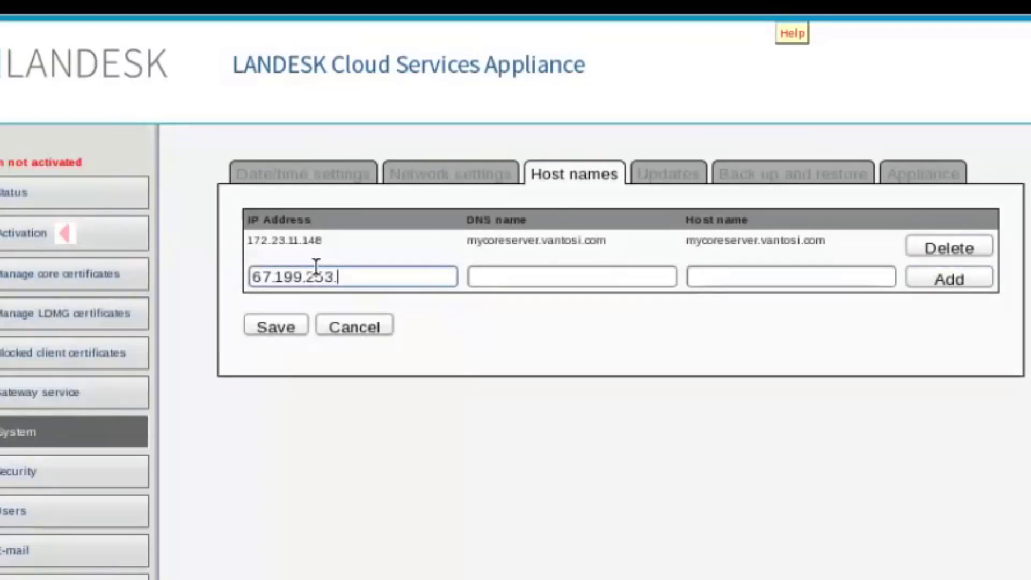
text(210)
click(526, 280)
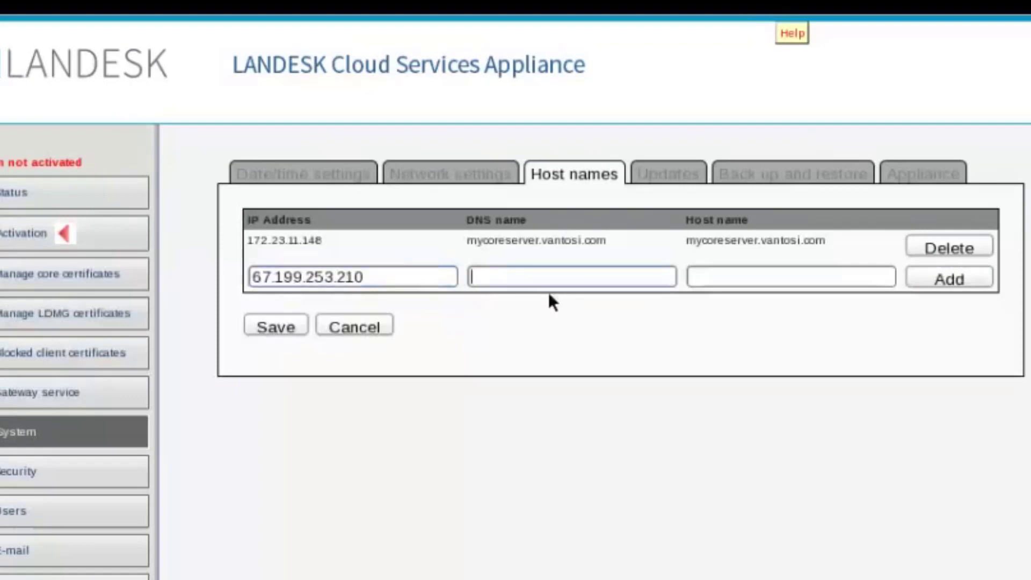
text(license.lan)
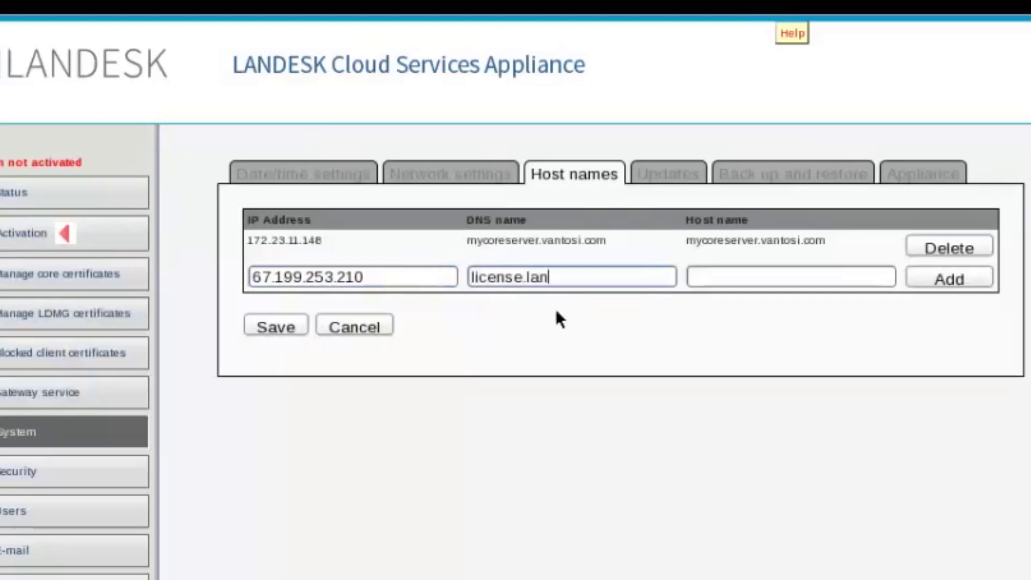
text(desk.com)
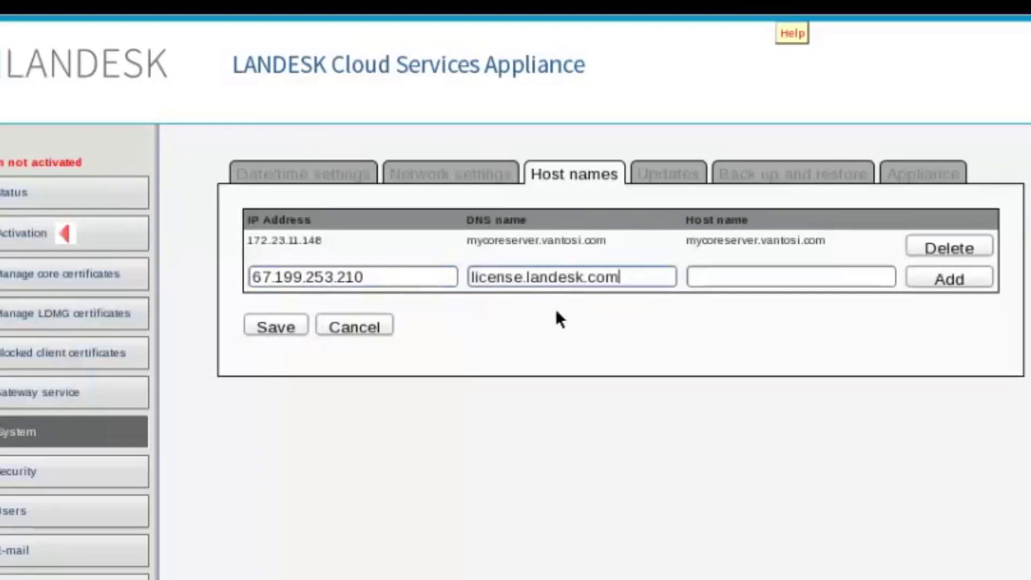
key(Tab)
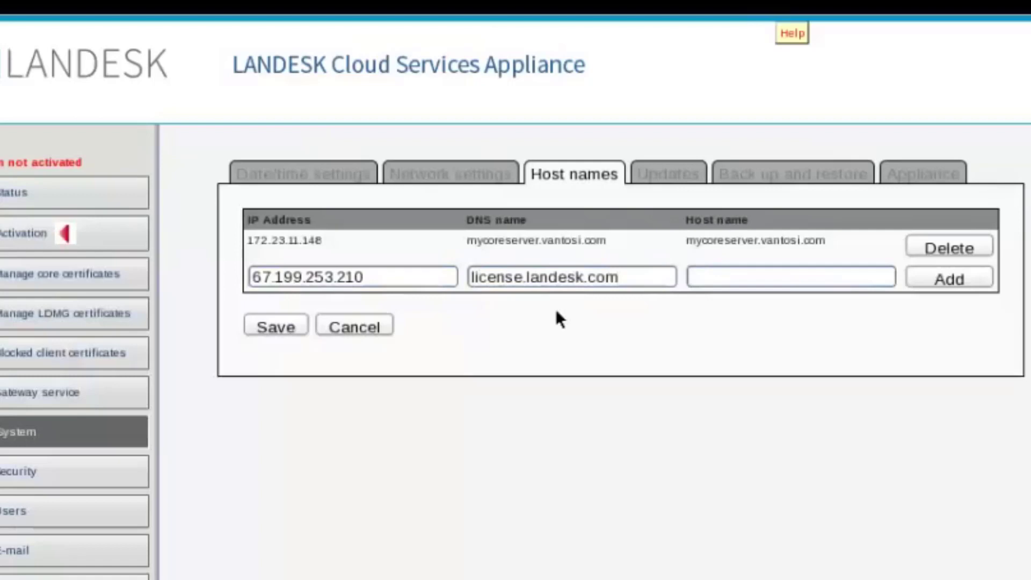
text(license)
text(.landesk.com)
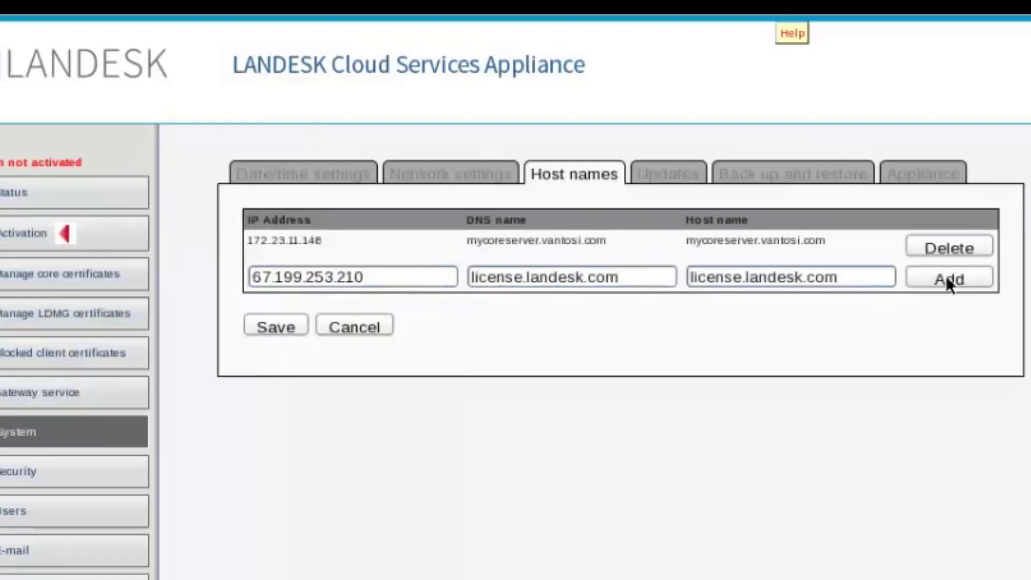
click(948, 281)
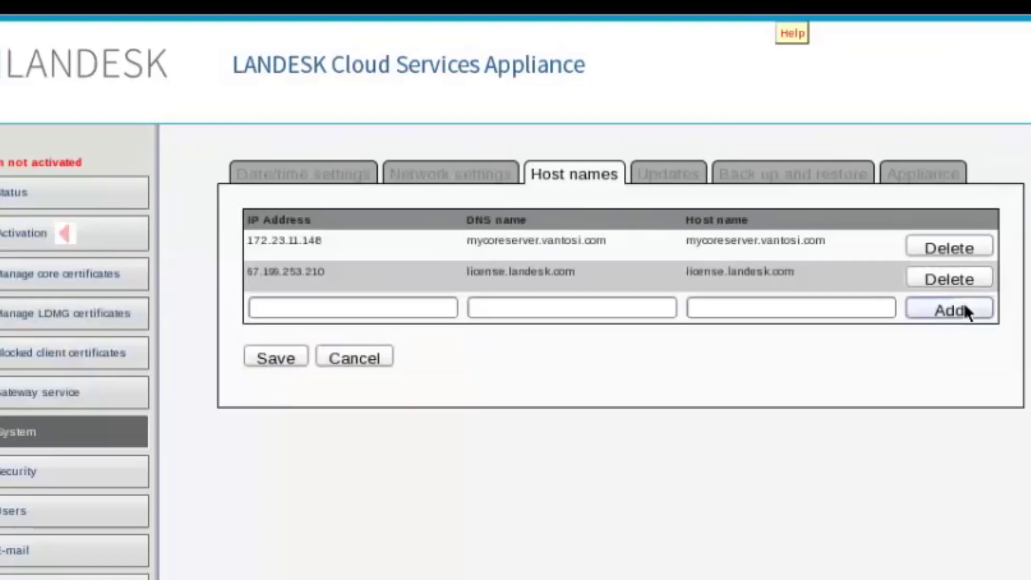
Step: Add patch.landesk.com (67.199.253.64) and patchec.landesk.com (67.199.253.65) entries and save the hosts file
click(356, 310)
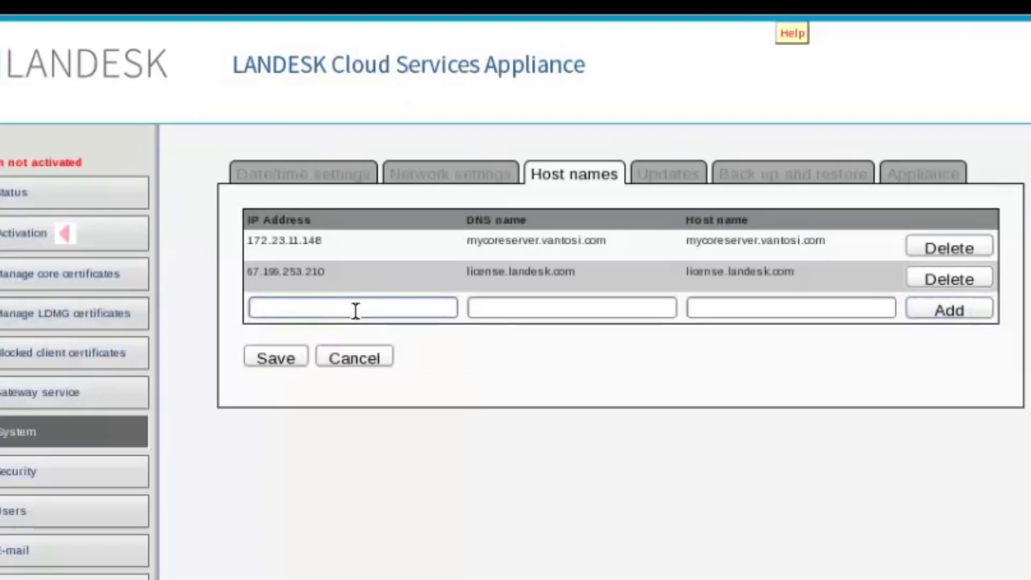
text(67.199.253.64)
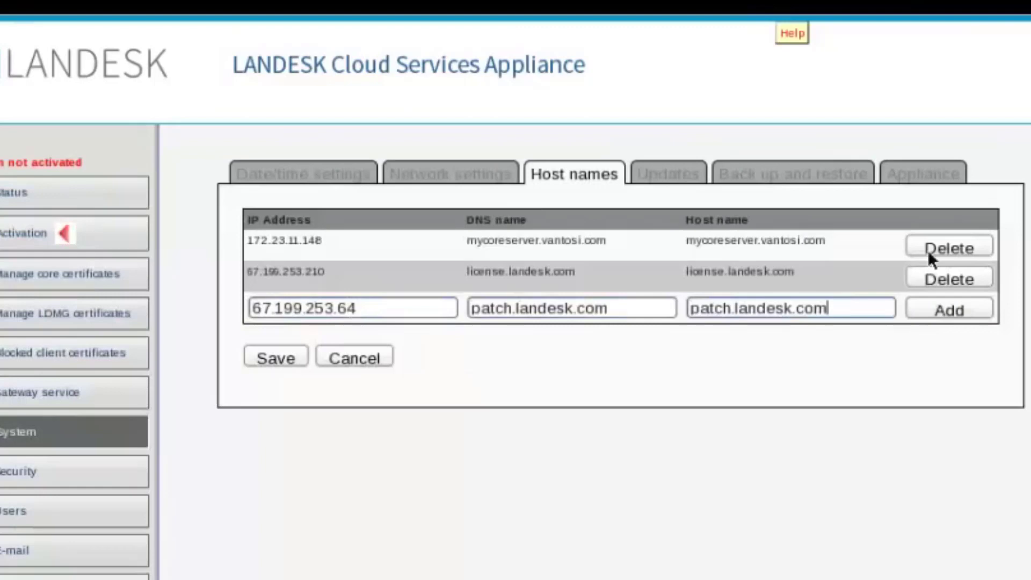
click(934, 316)
click(409, 344)
text(67.199.253.65)
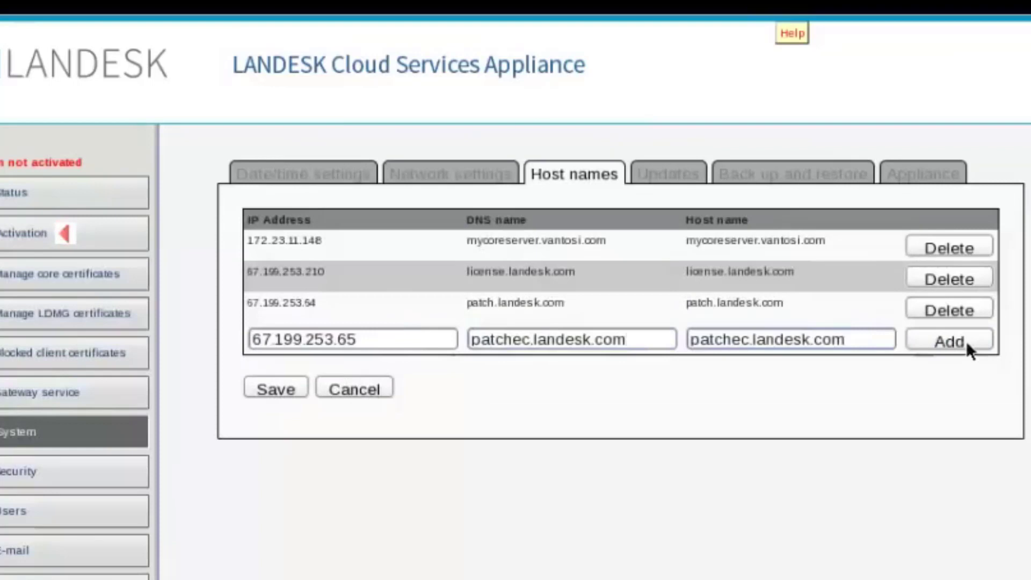
click(966, 340)
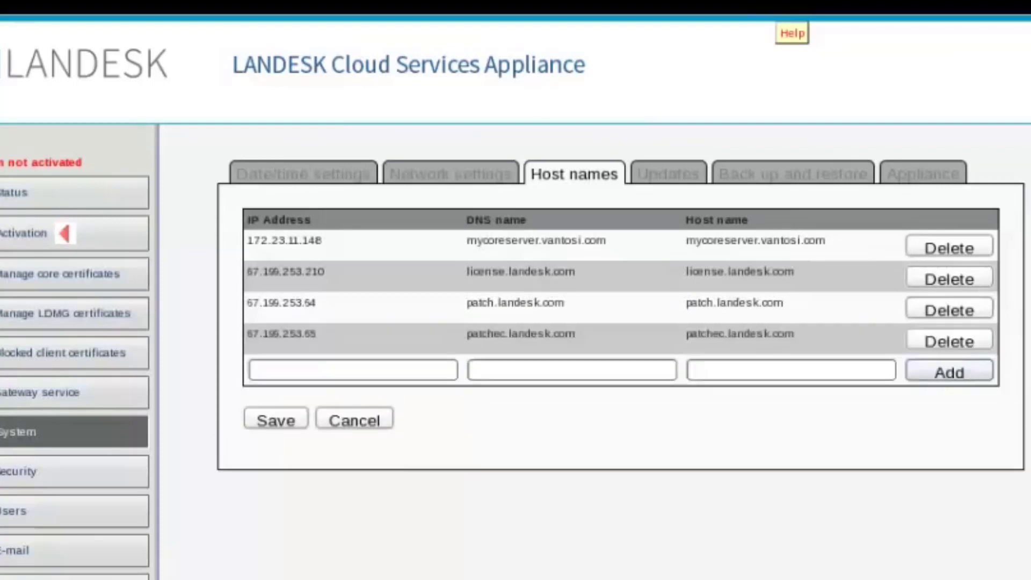
click(291, 418)
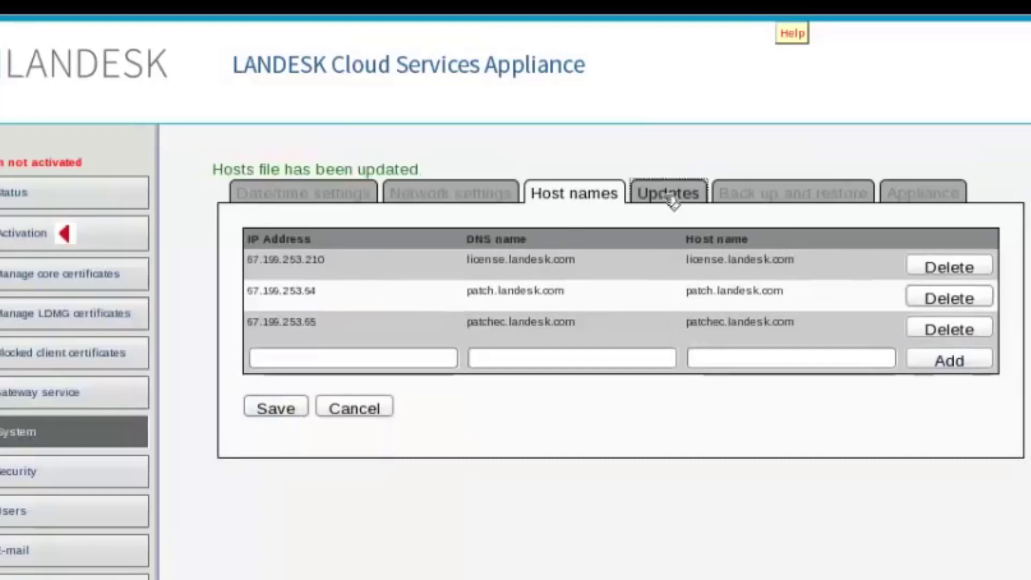
click(672, 197)
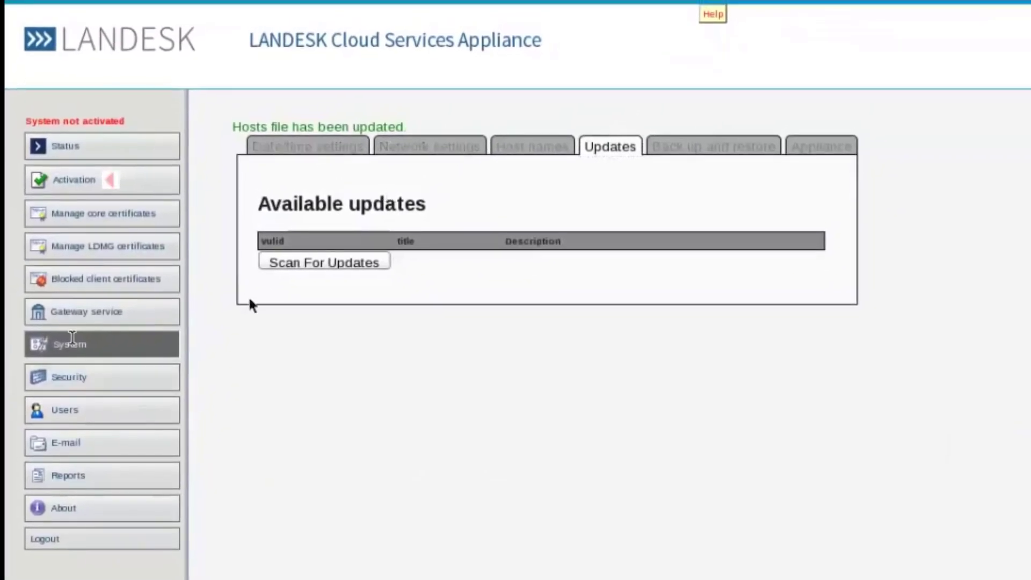
Step: Open the Gateway service configuration page
click(88, 314)
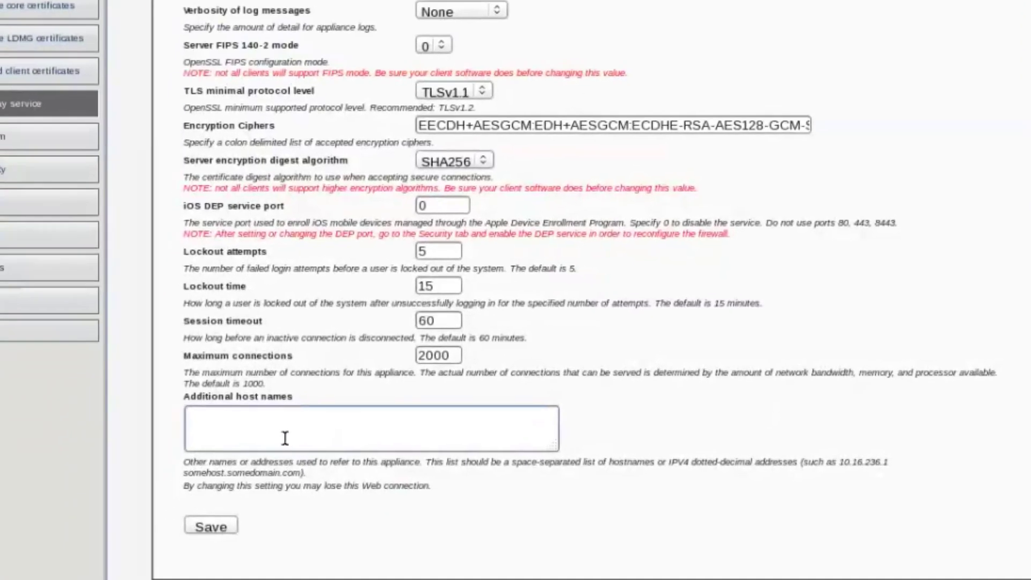
Step: Enter mycsa.vantosi.com, 172.23.11.222 and 10.15.25.222 as the gateway's additional host names and save
text(mycsa.)
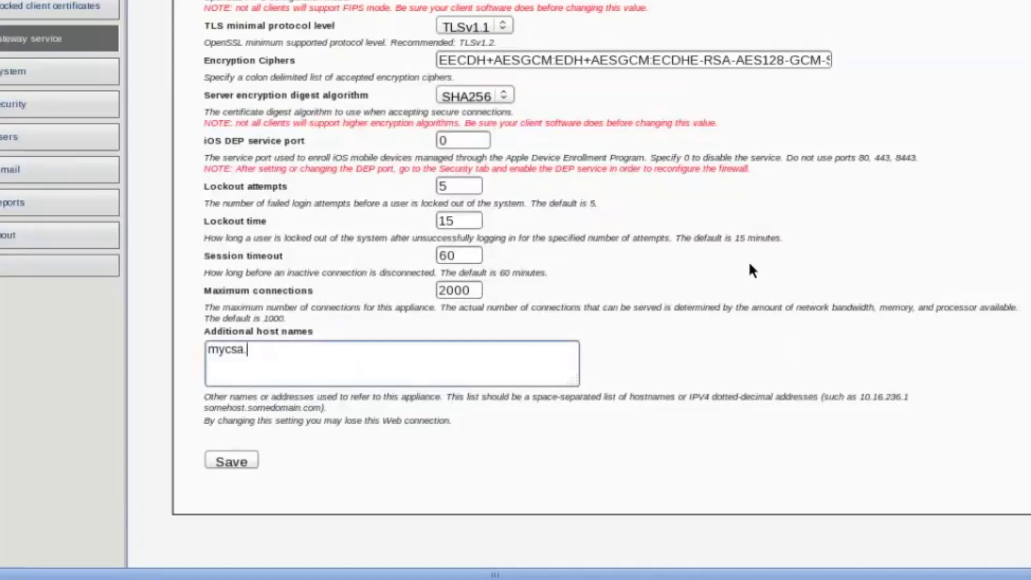
text(vantosi.com 172.23.11.222 10.15.25.222)
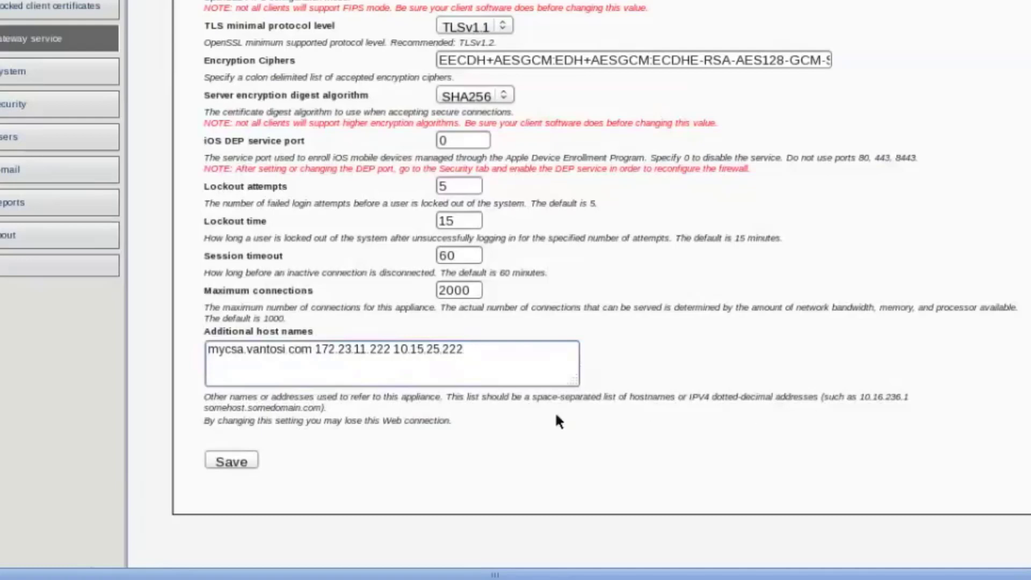
click(248, 457)
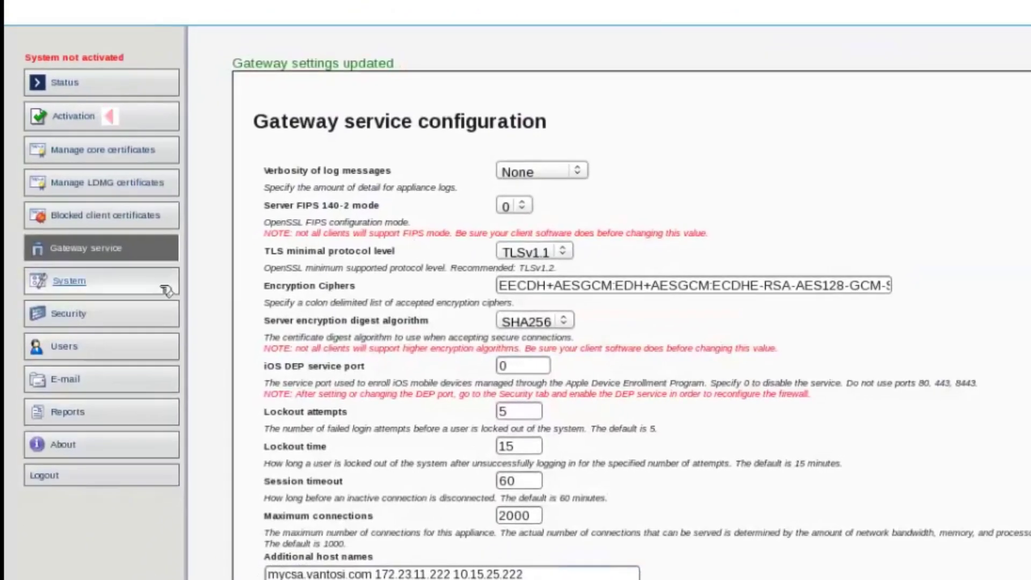
Step: In the firewall settings, remove blocked addresses 127.0.0.0/8, 10.0.0.0/8 and 169.254.0.0/16
click(57, 318)
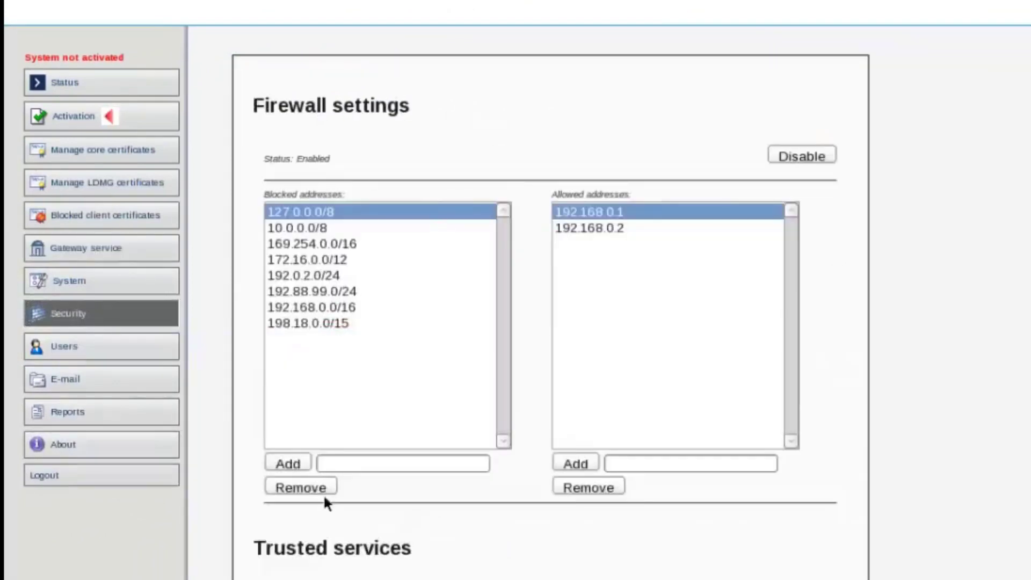
click(307, 486)
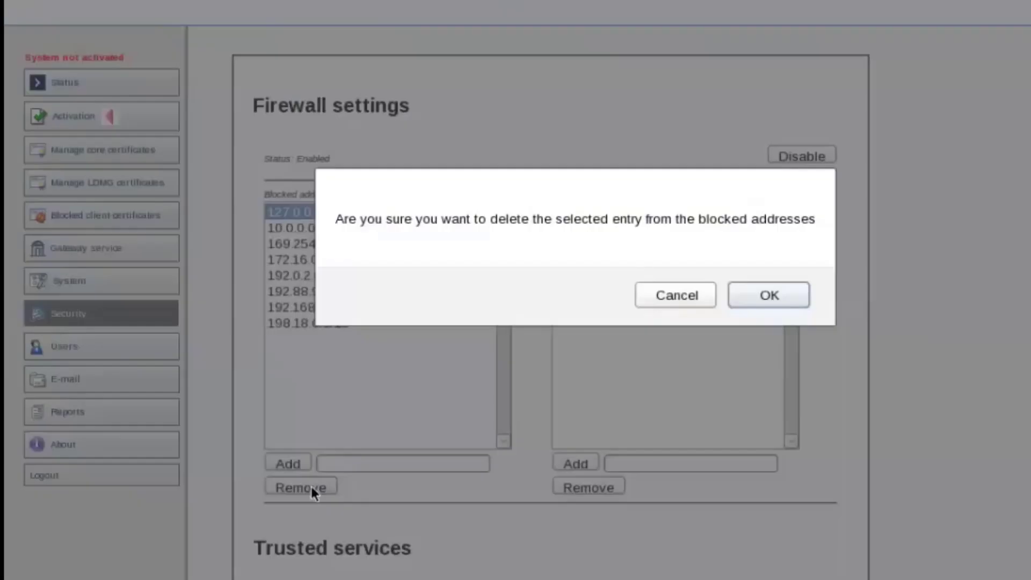
click(780, 291)
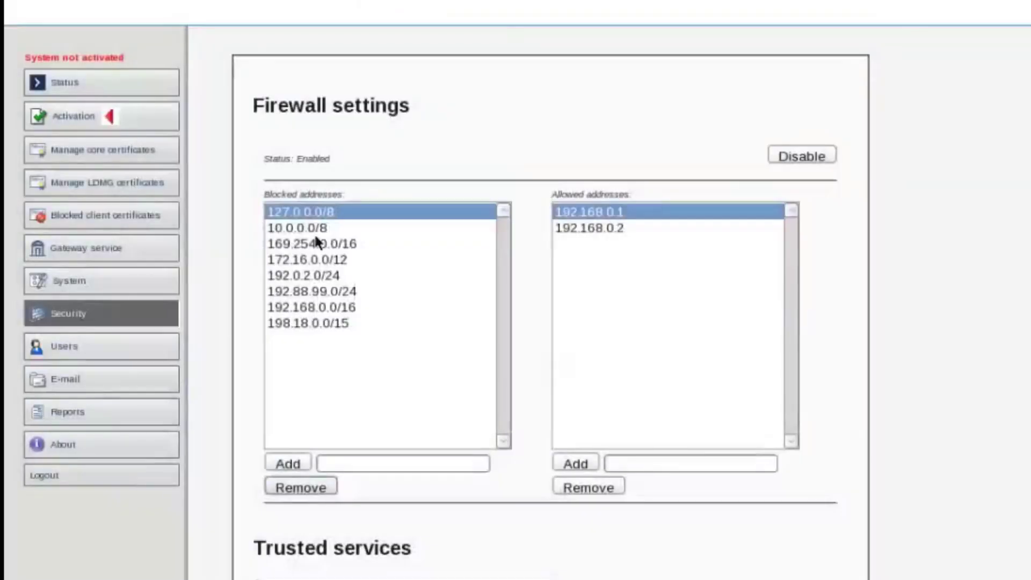
click(309, 487)
click(747, 301)
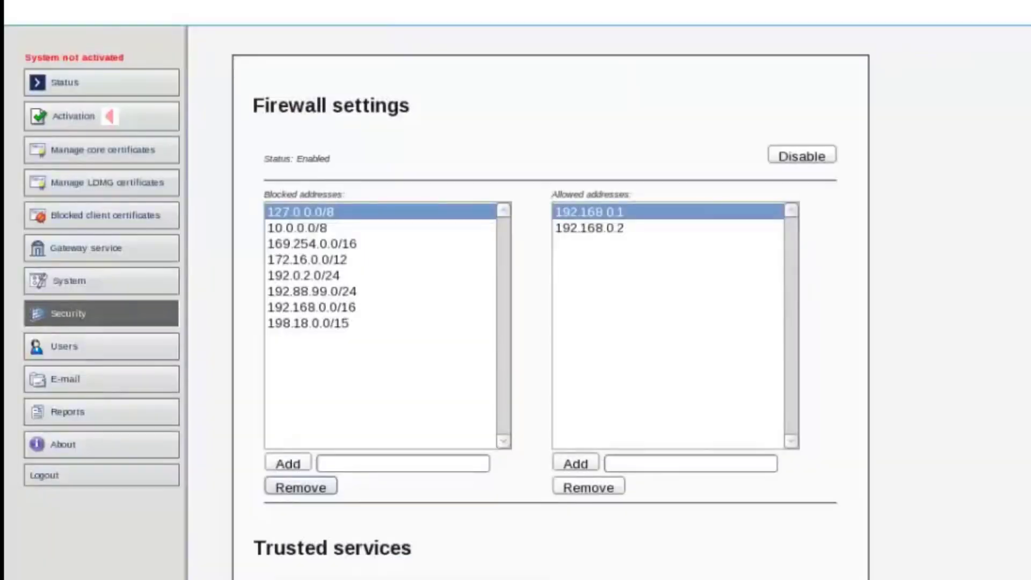
click(299, 504)
click(736, 302)
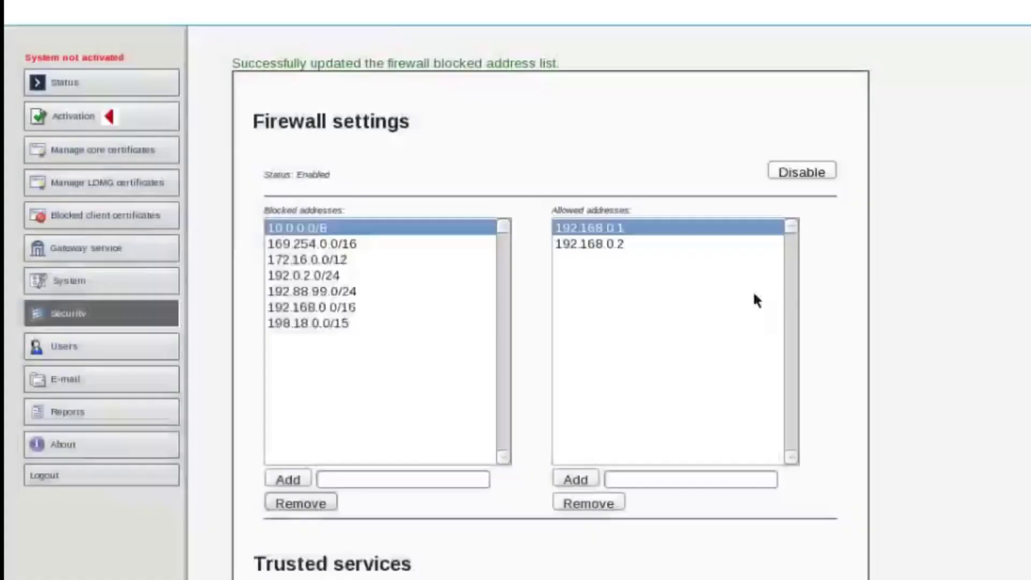
click(278, 501)
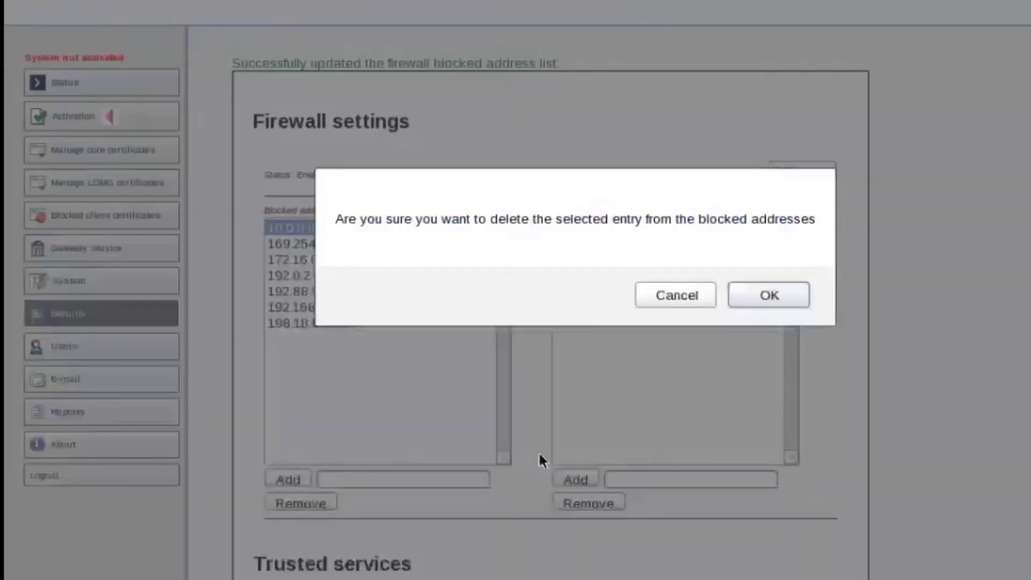
click(789, 301)
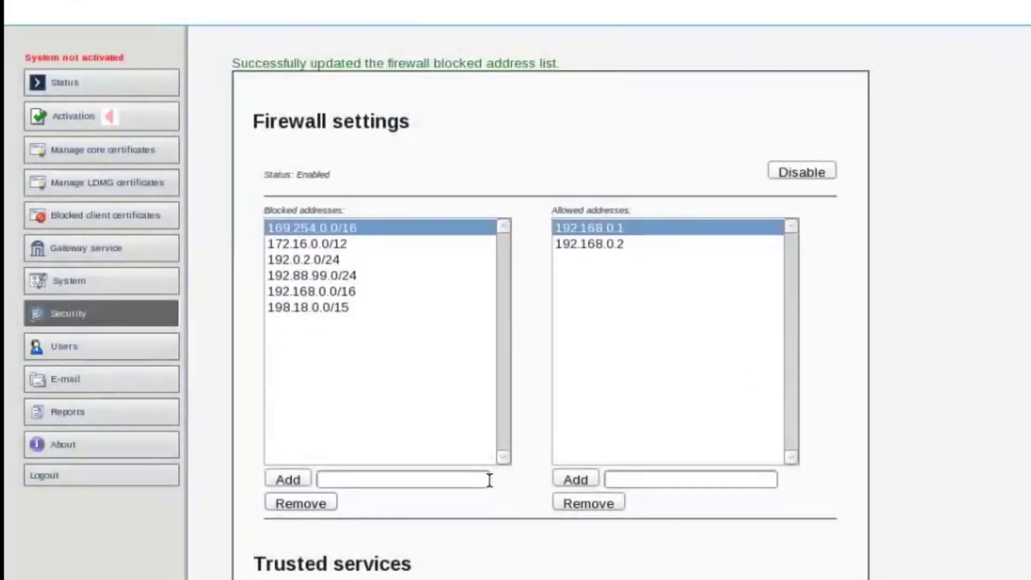
click(316, 503)
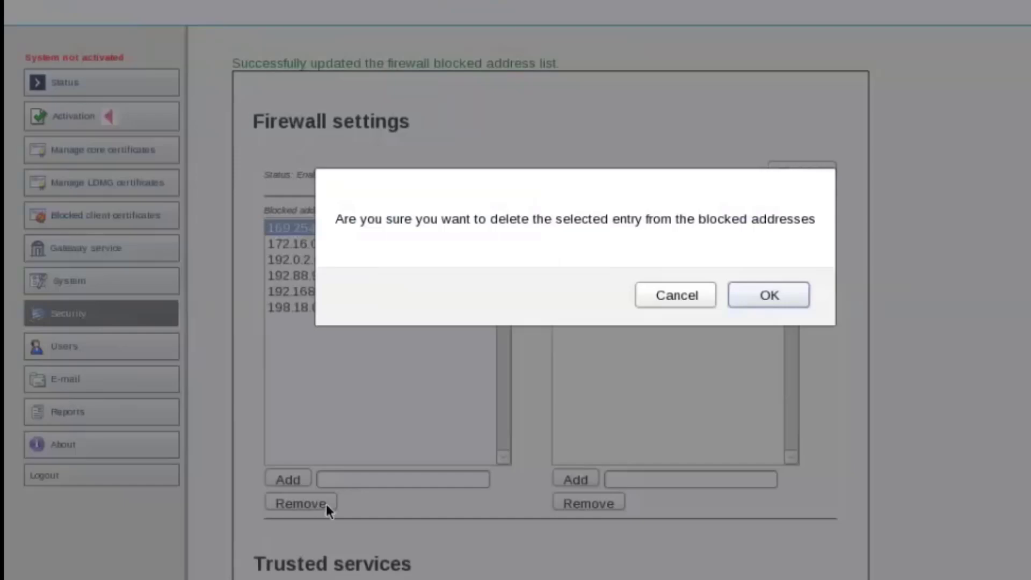
click(740, 294)
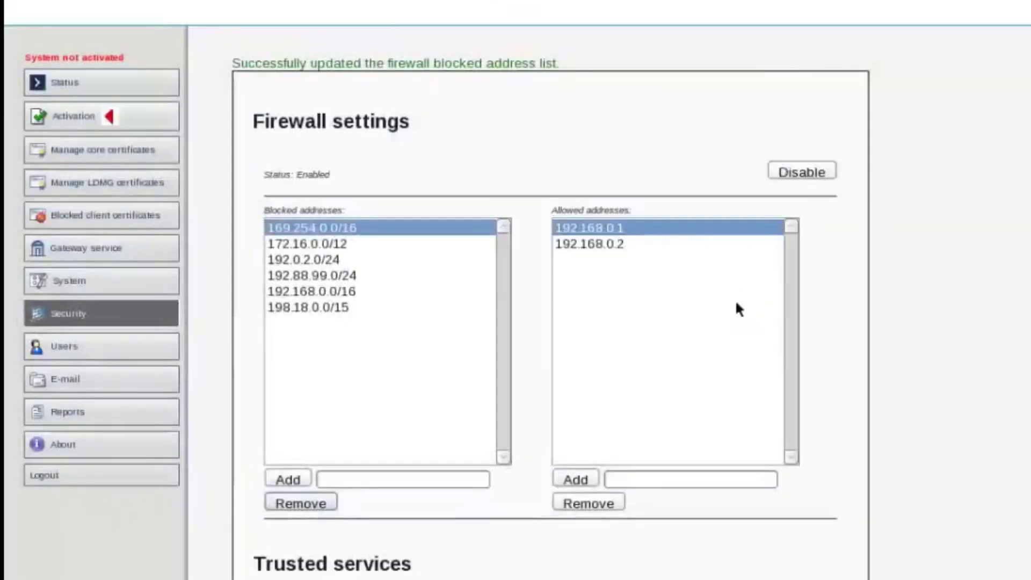
click(315, 502)
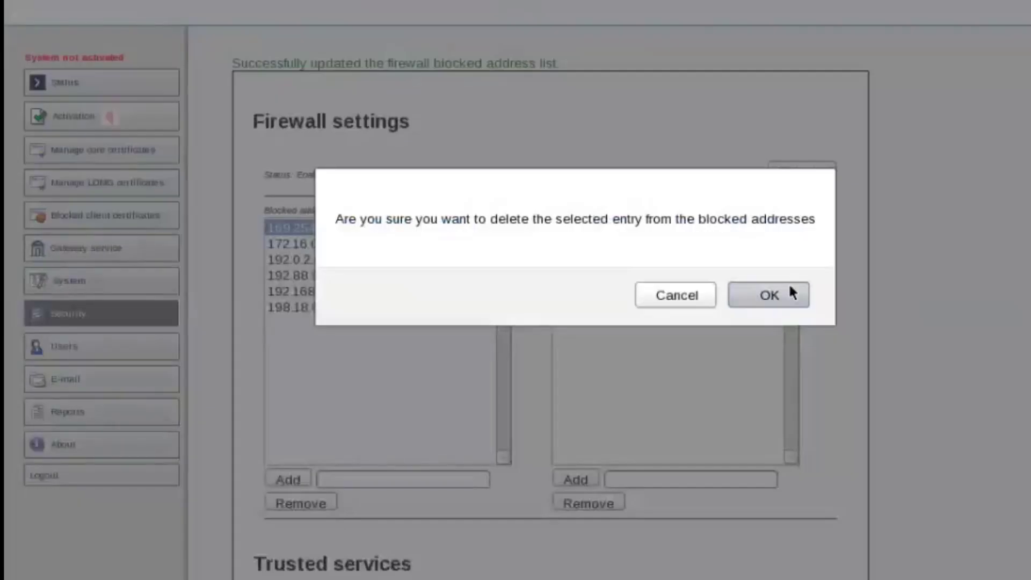
click(791, 290)
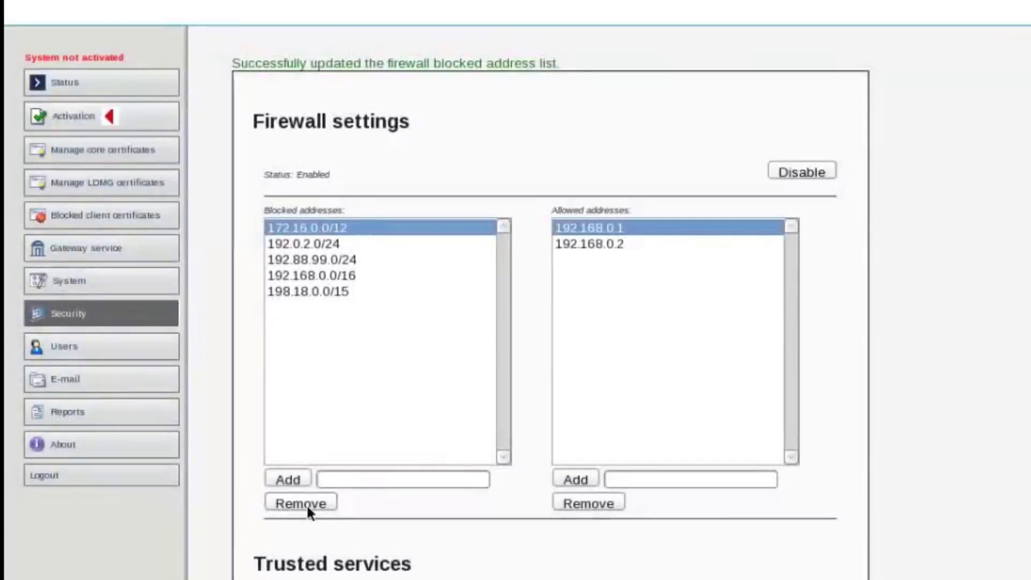
click(305, 504)
click(748, 293)
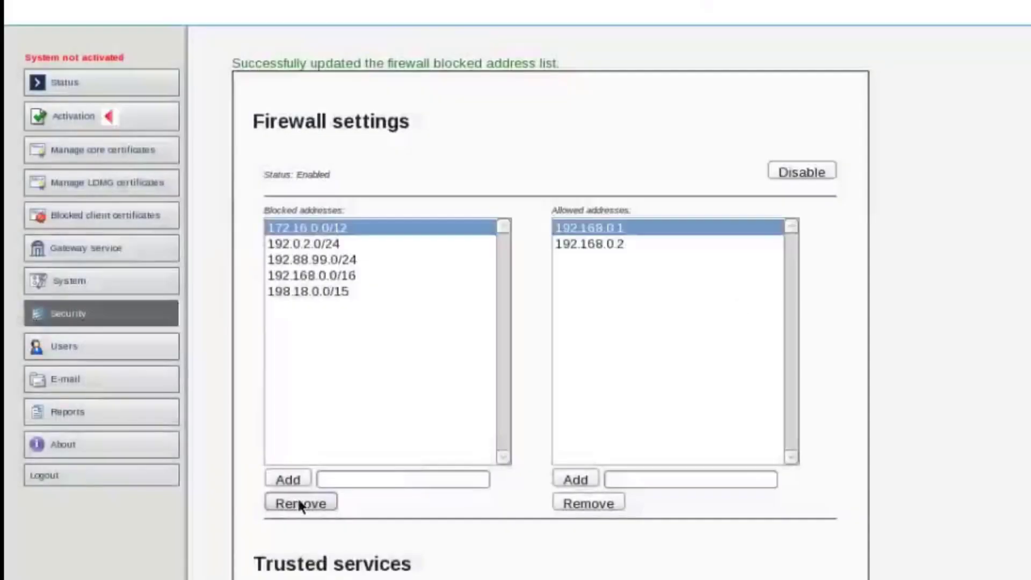
Step: Remove blocked addresses 172.16.0.0/12, 192.0.2.0/24, 192.88.99.0/24, 192.168.0.0/16 and 198.18.0.0/15
click(299, 503)
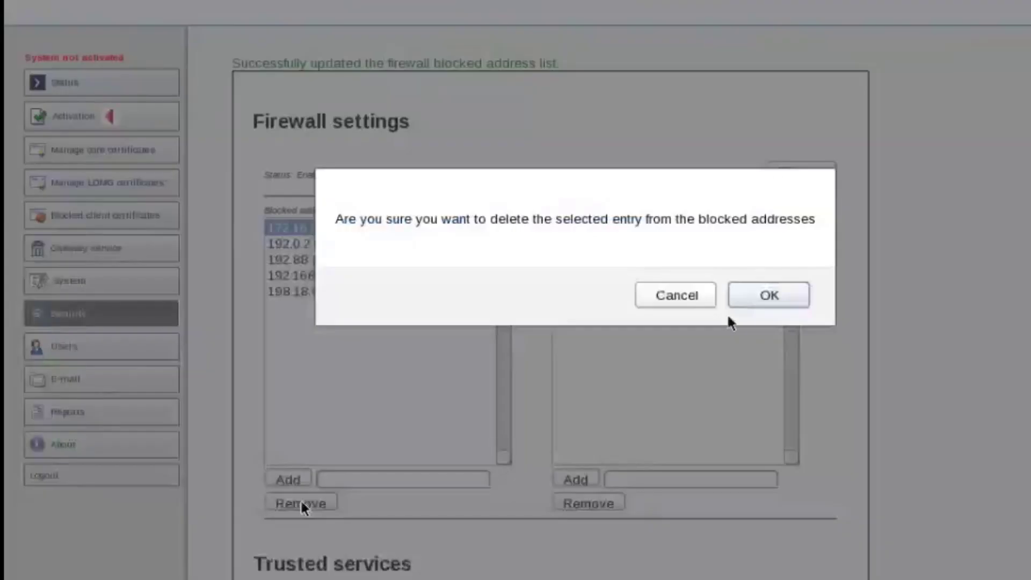
click(788, 292)
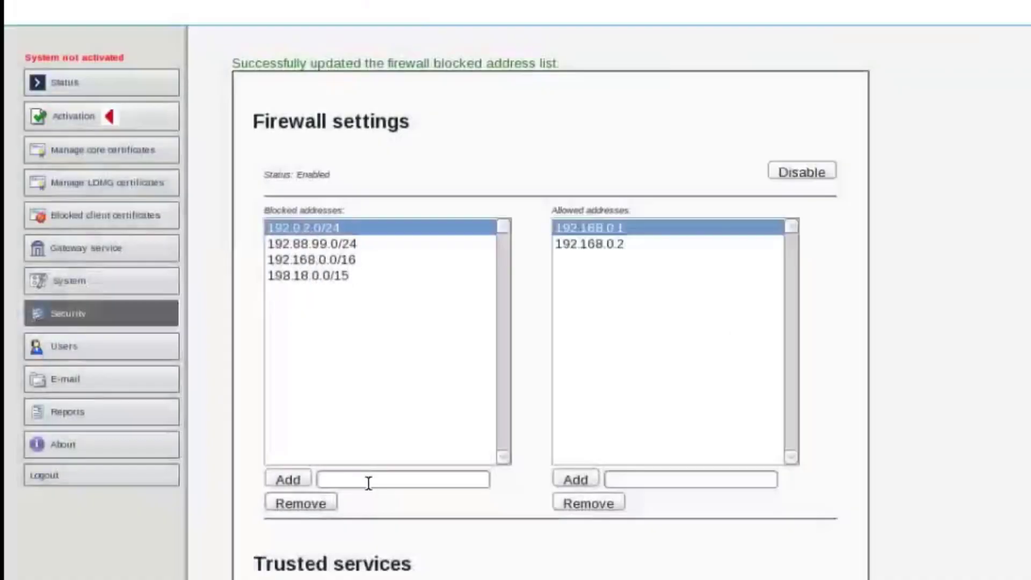
click(304, 507)
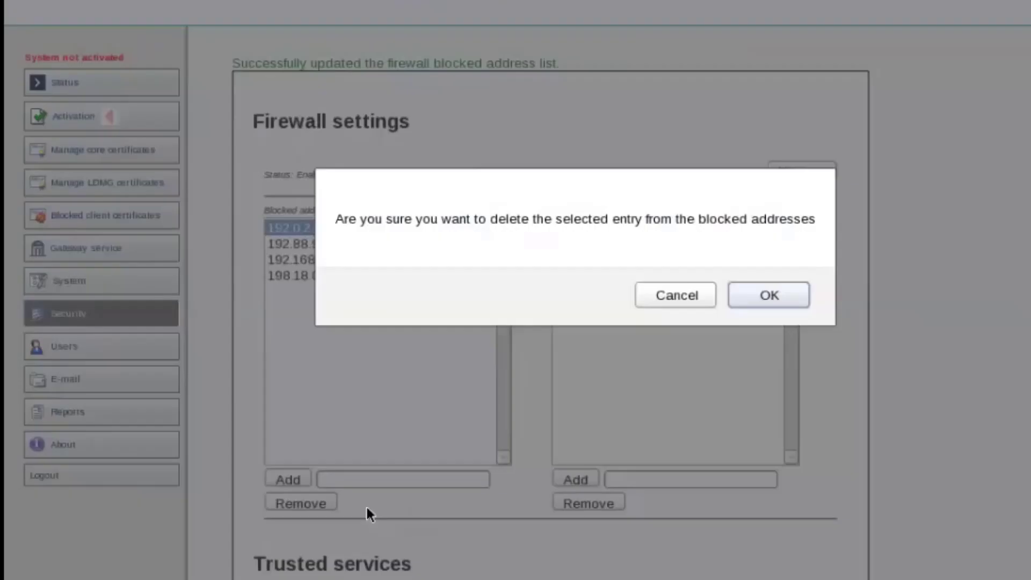
click(765, 301)
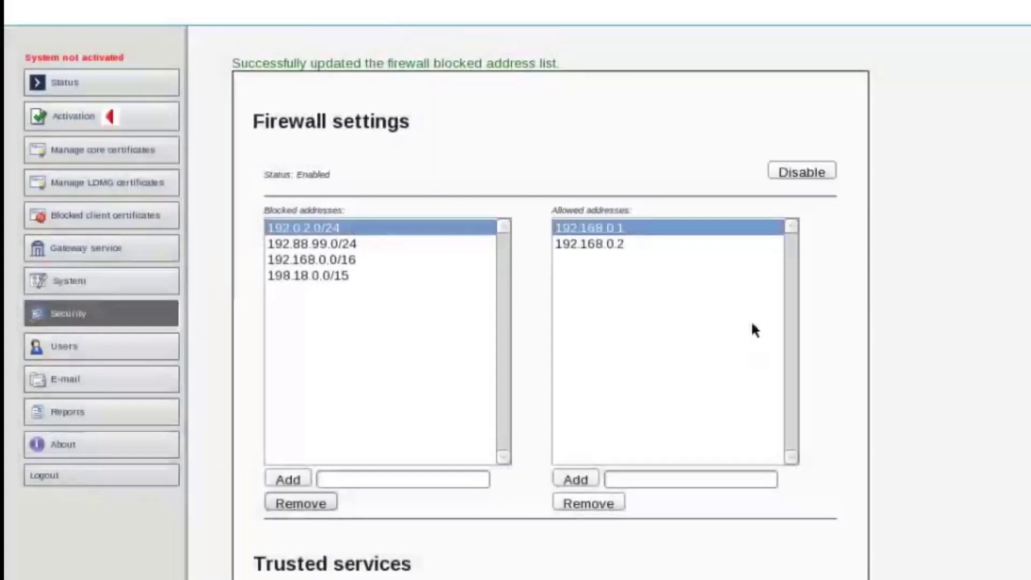
click(297, 504)
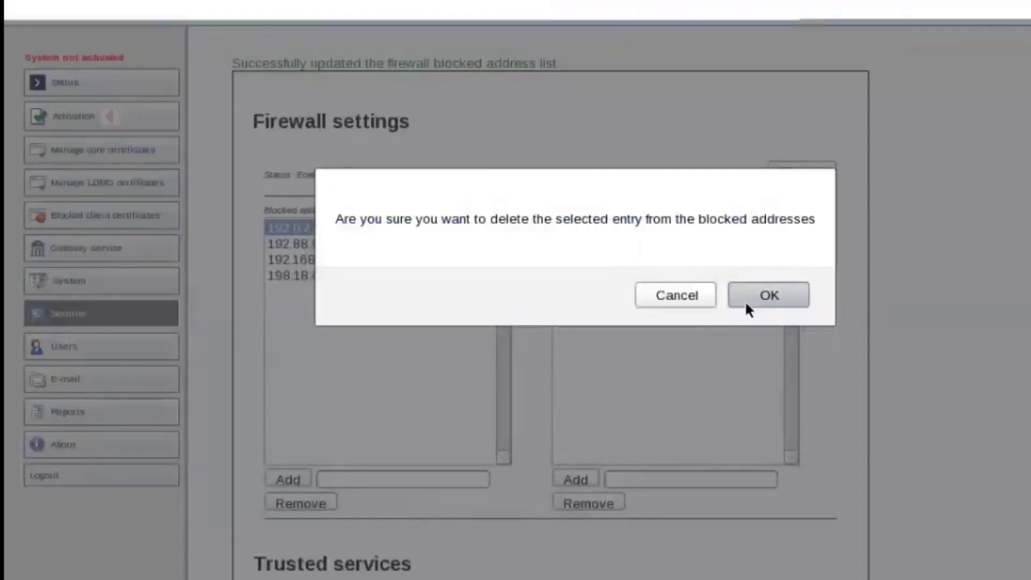
click(747, 301)
click(304, 500)
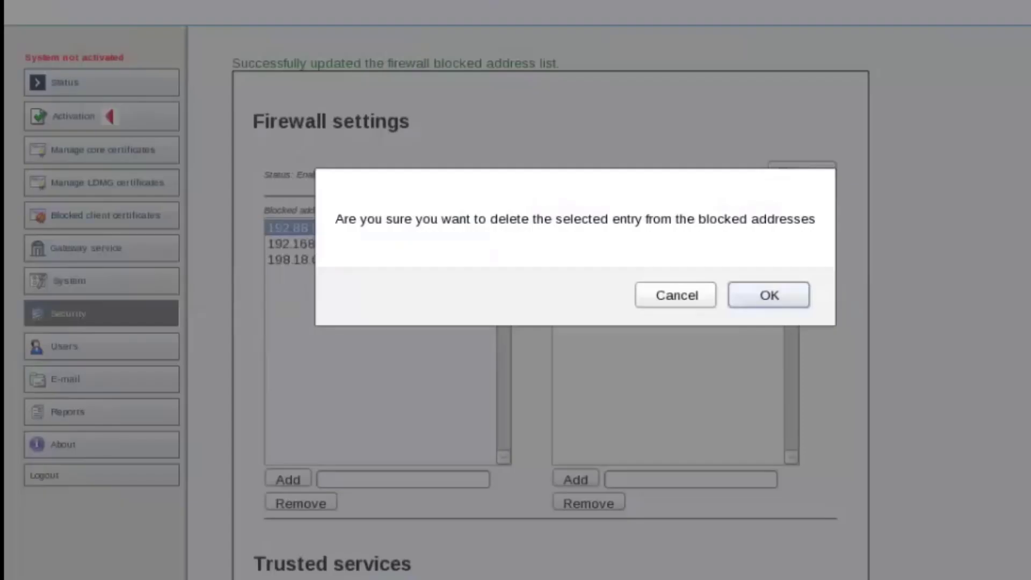
click(769, 296)
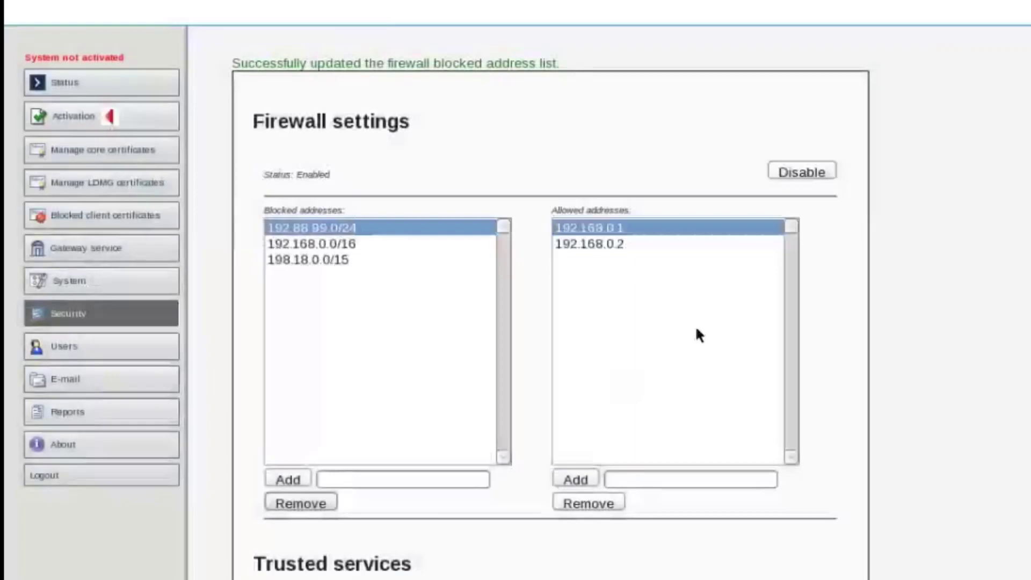
click(311, 503)
click(805, 290)
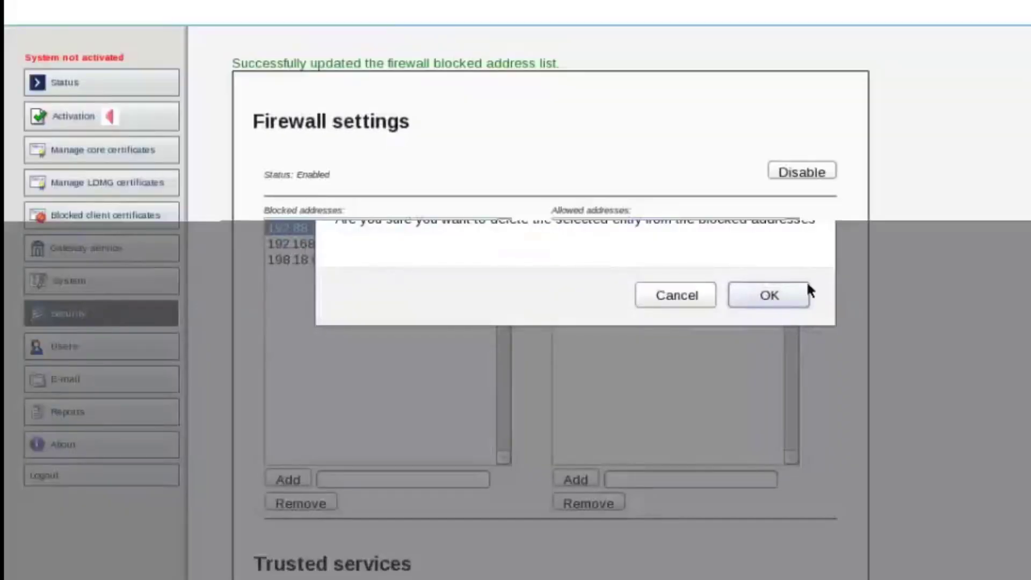
click(306, 502)
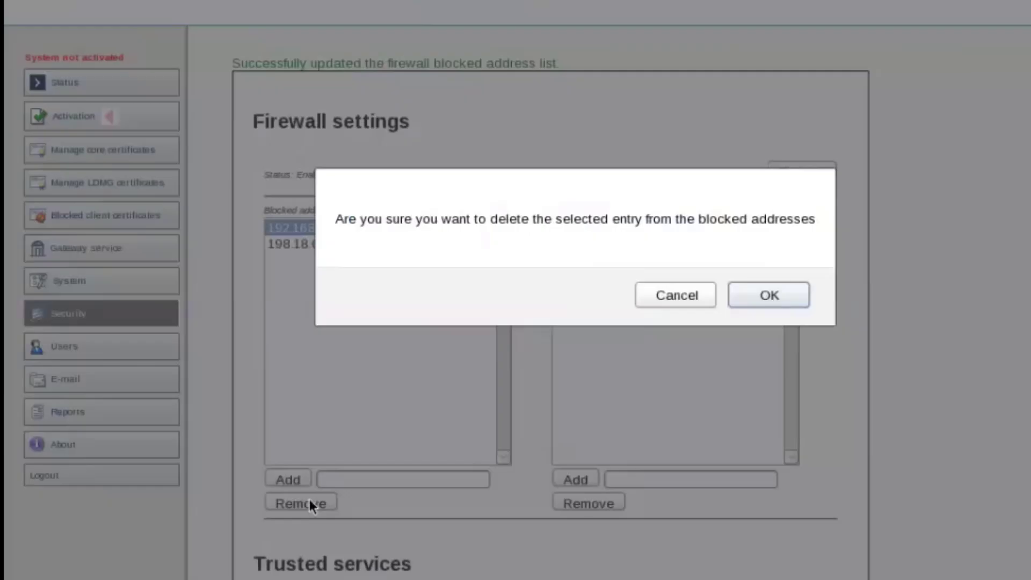
click(788, 290)
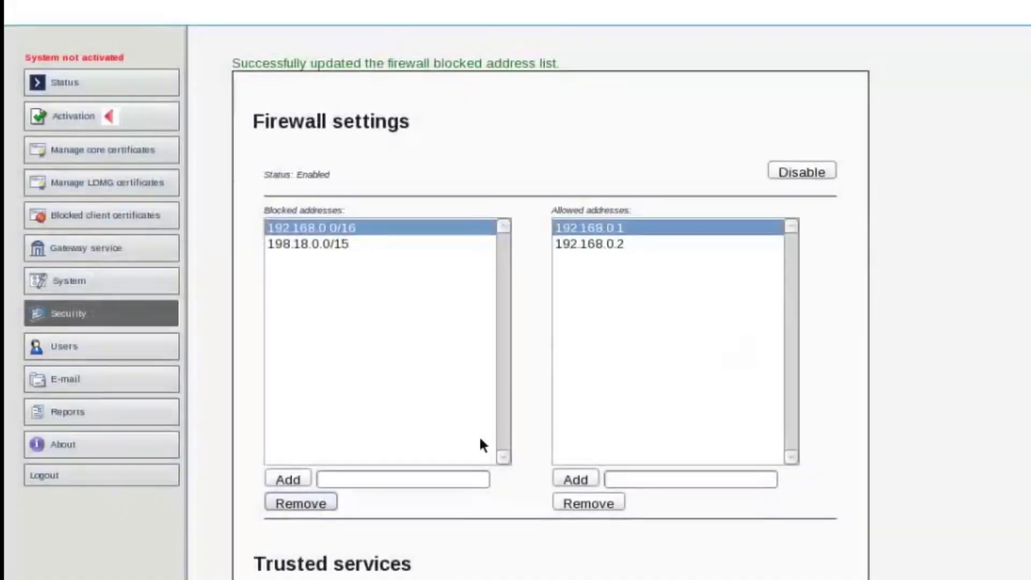
click(317, 503)
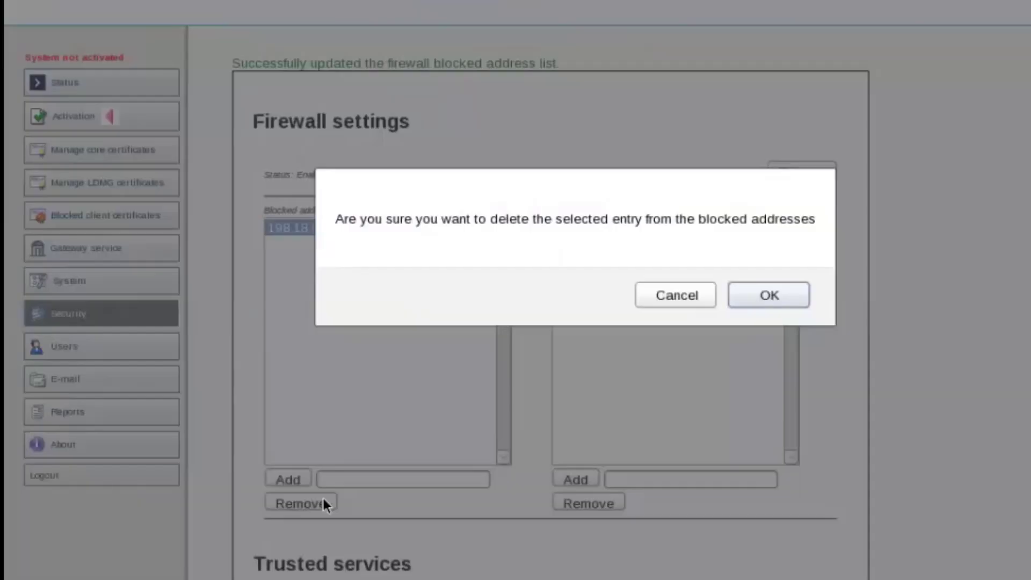
click(757, 292)
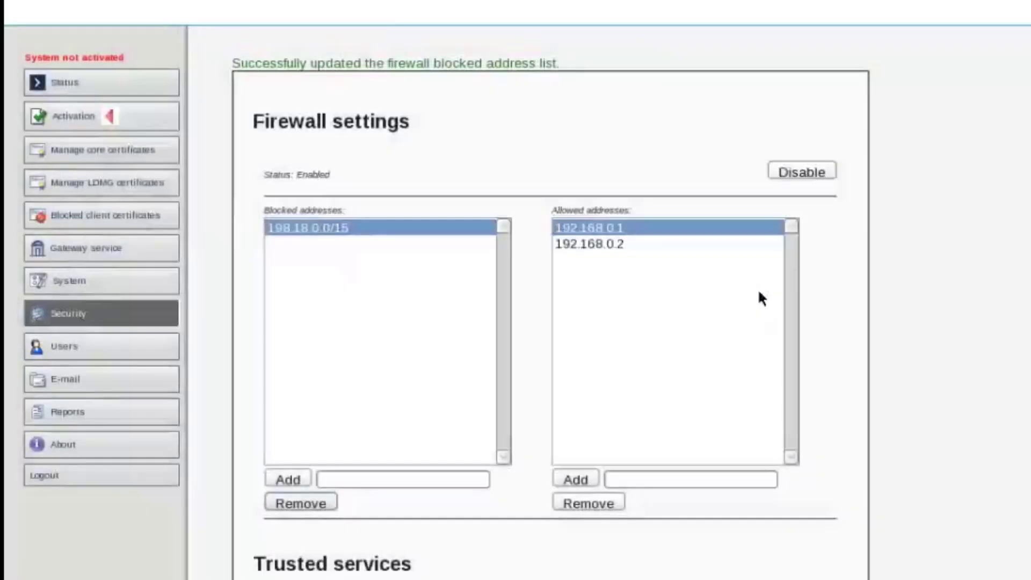
Step: Delete 192.168.0.1 and 192.168.0.2 from the firewall's allowed addresses, confirming each removal
click(605, 227)
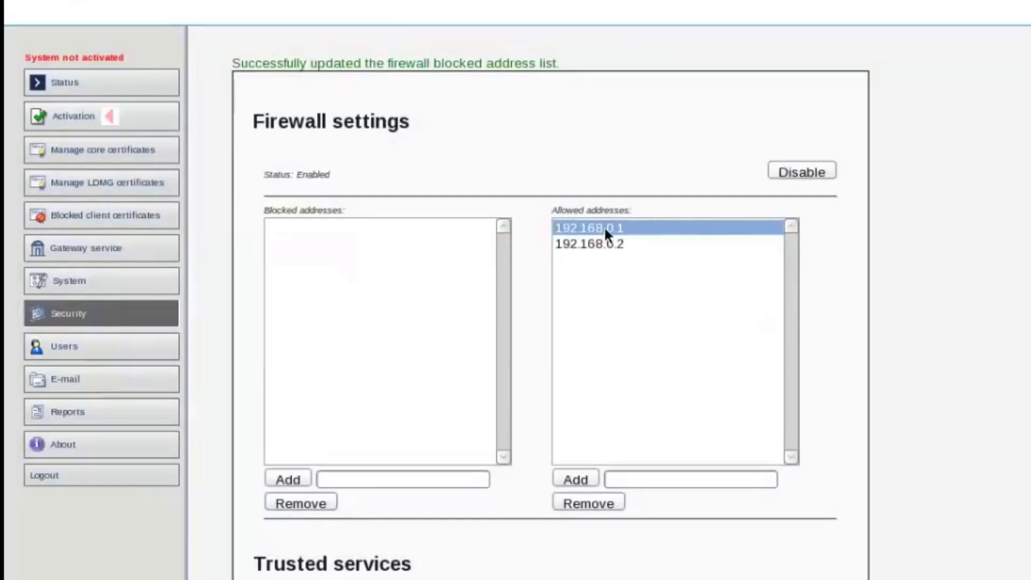
click(600, 503)
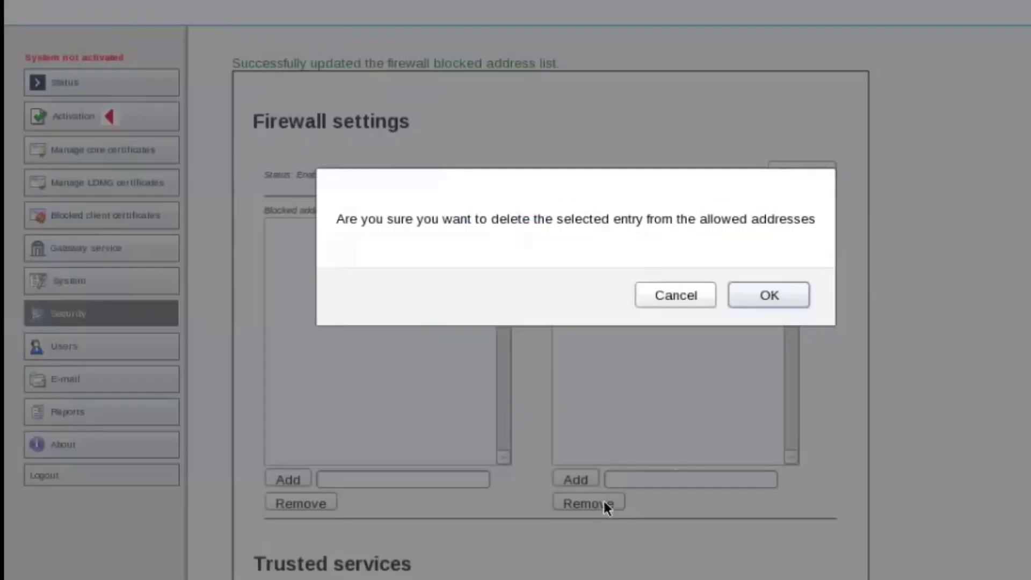
click(782, 296)
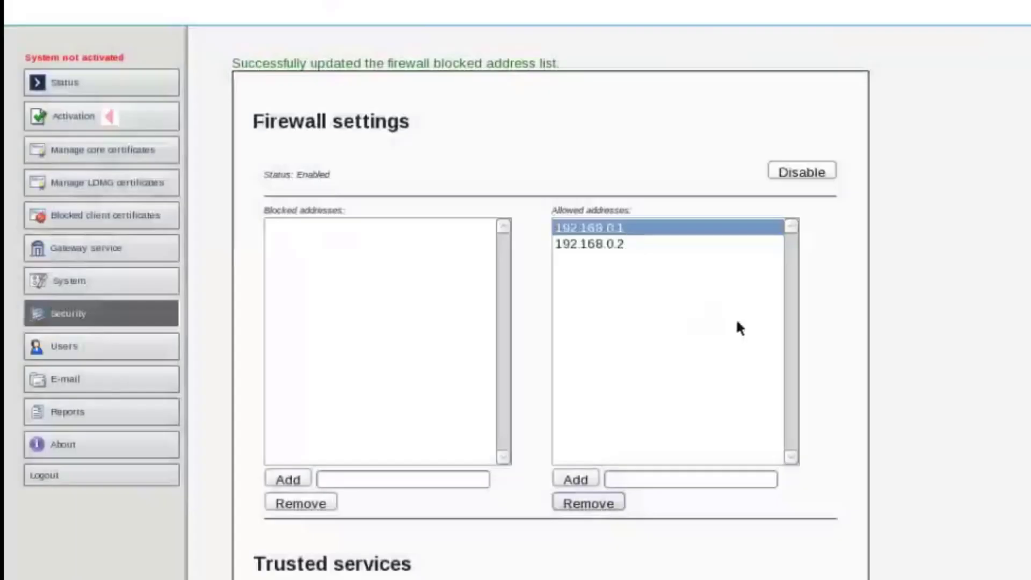
click(602, 244)
click(594, 504)
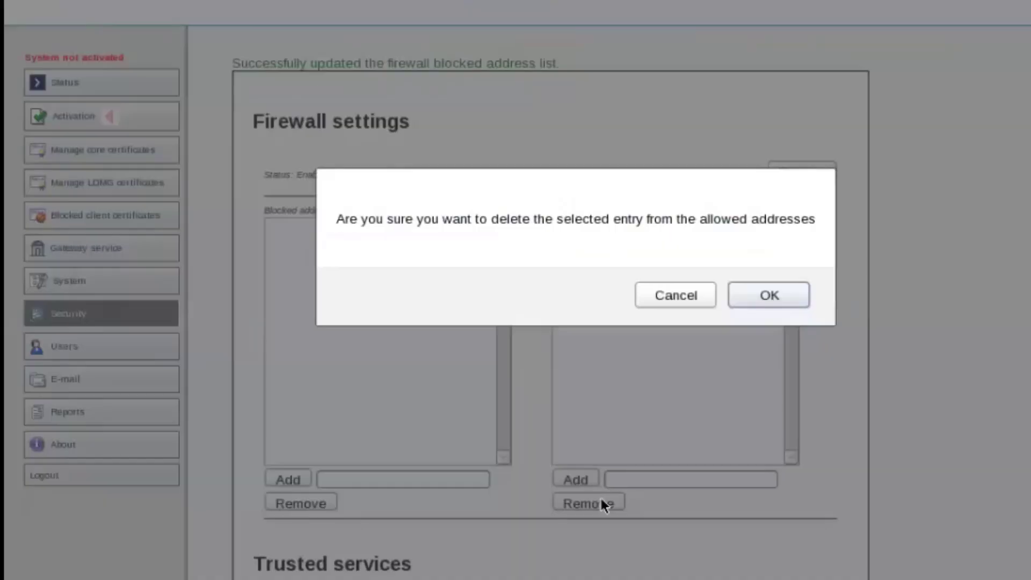
click(774, 296)
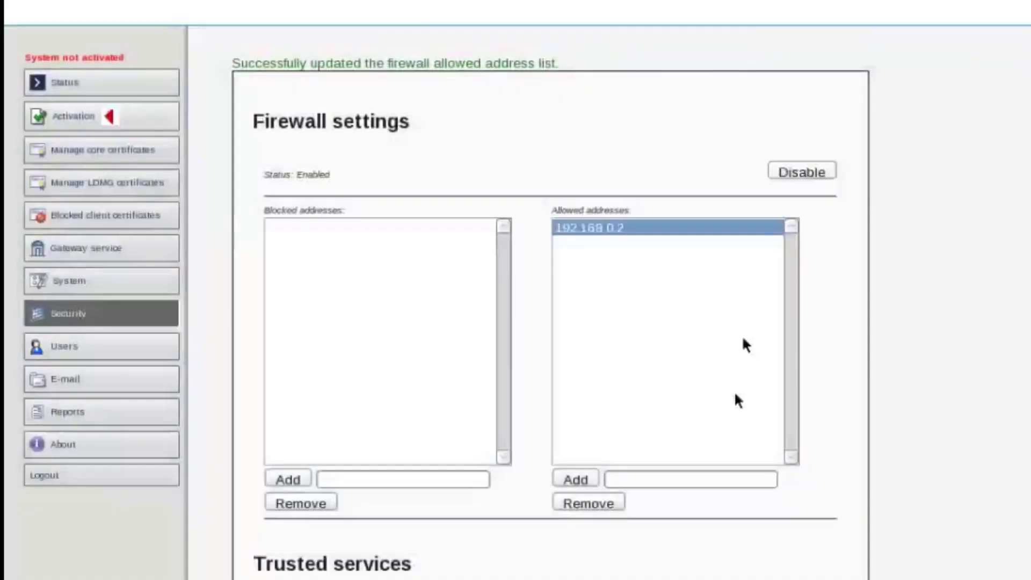
click(595, 503)
click(764, 296)
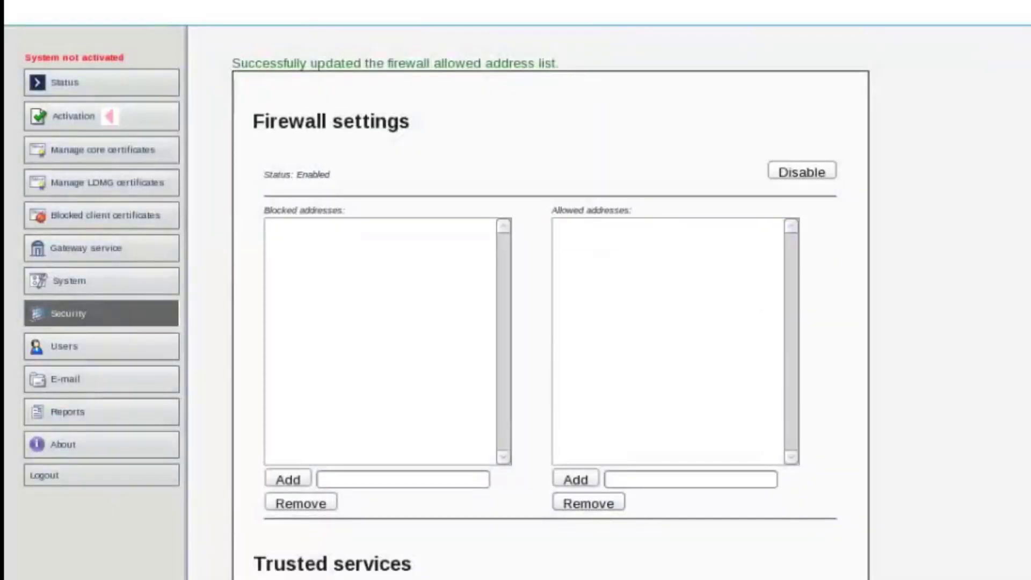
Step: Untick SSH under Trusted services so only HTTPS on eth1 stays enabled, and save
scroll(515, 290, down, 3)
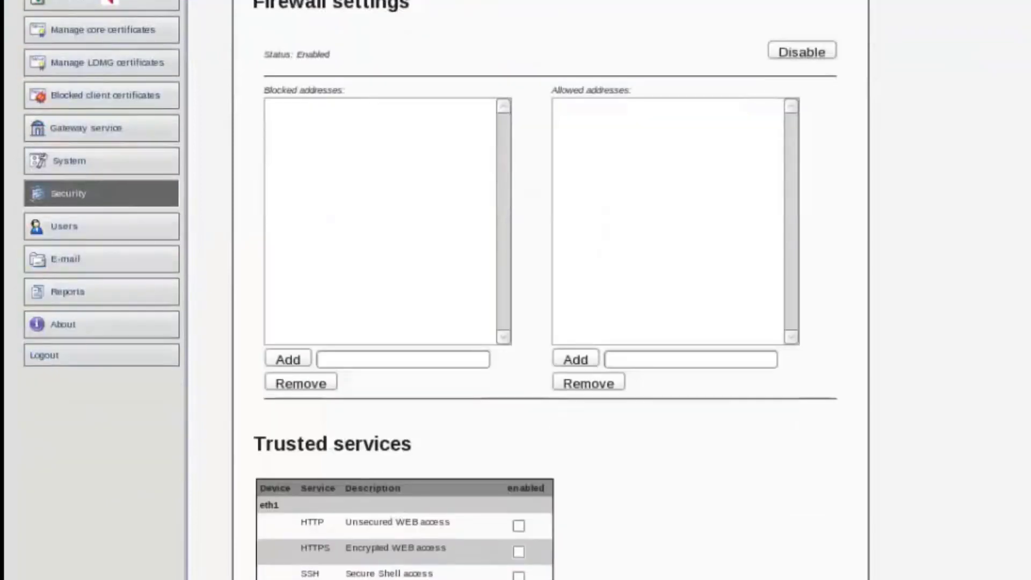
scroll(516, 291, up, 3)
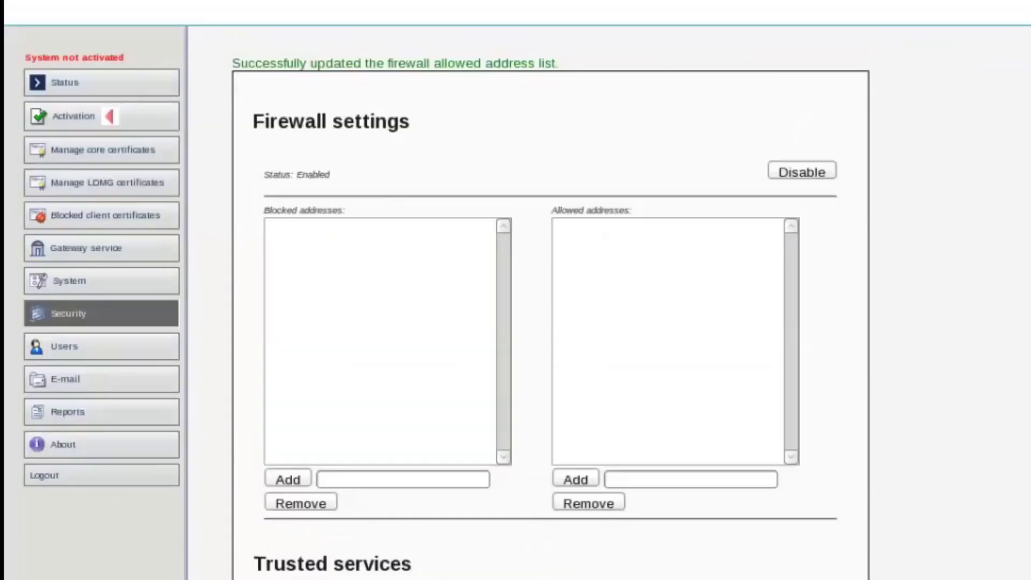
scroll(516, 290, down, 3)
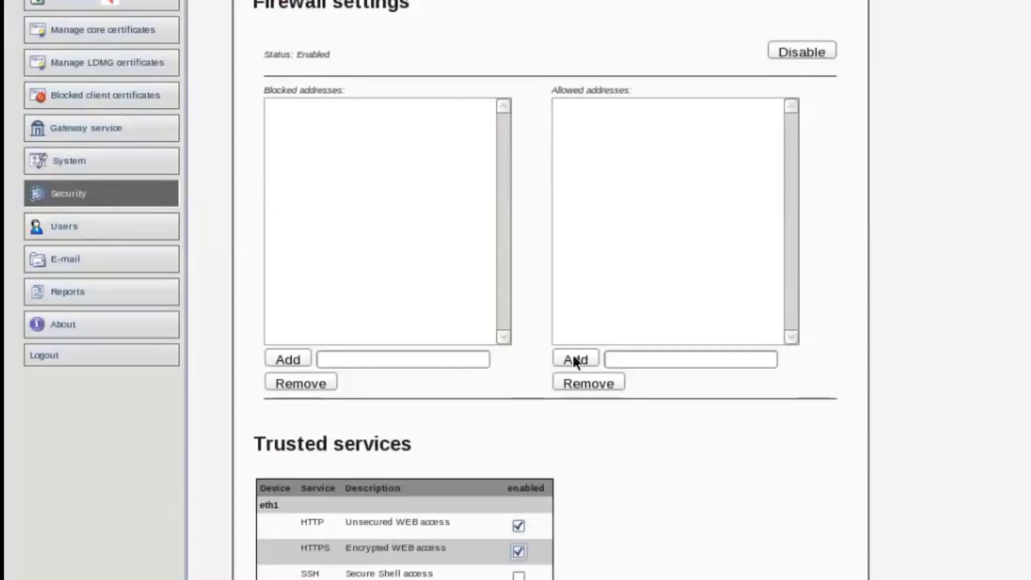
scroll(660, 467, up, 1)
scroll(676, 537, up, 2)
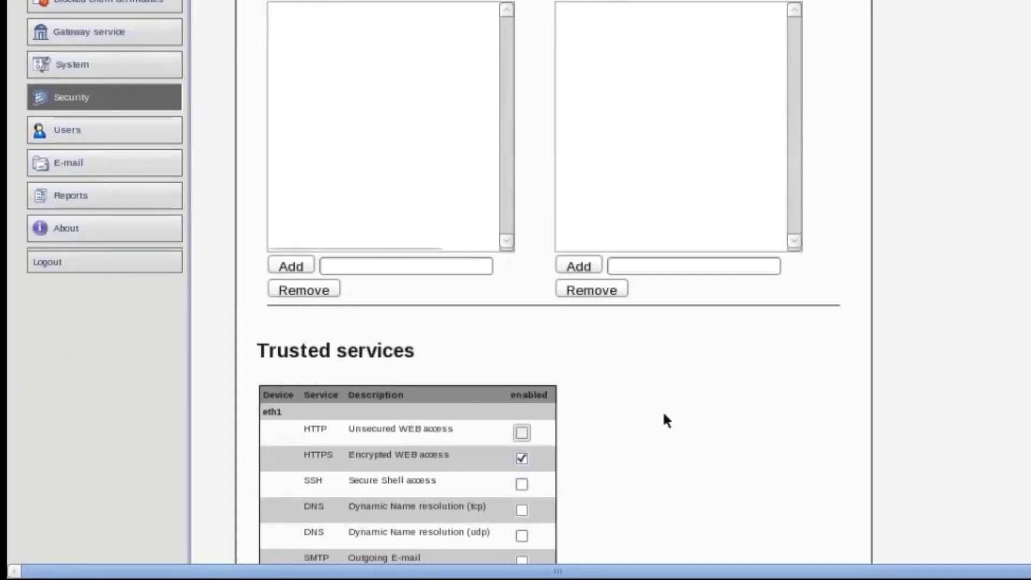
scroll(666, 418, down, 3)
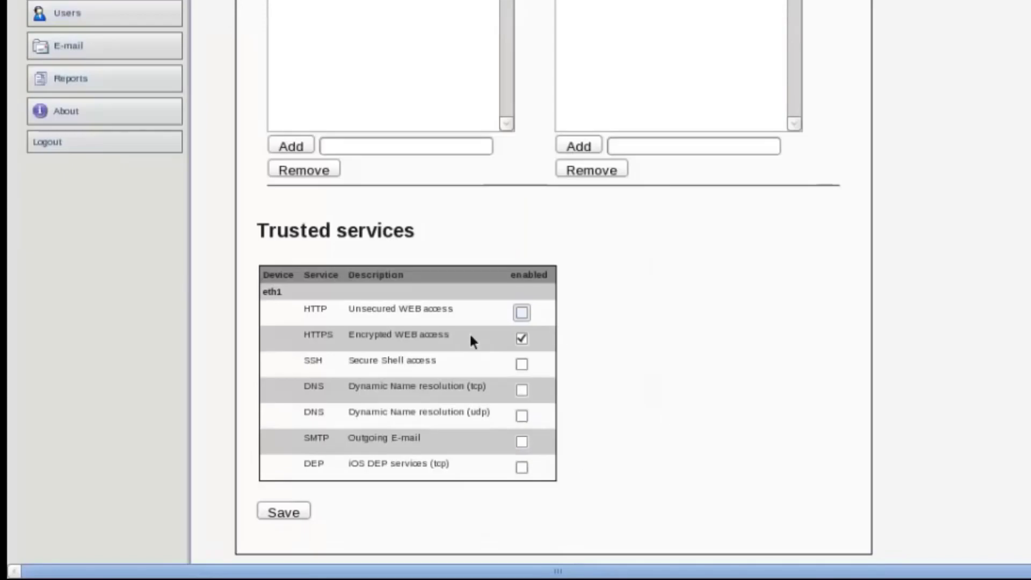
click(302, 517)
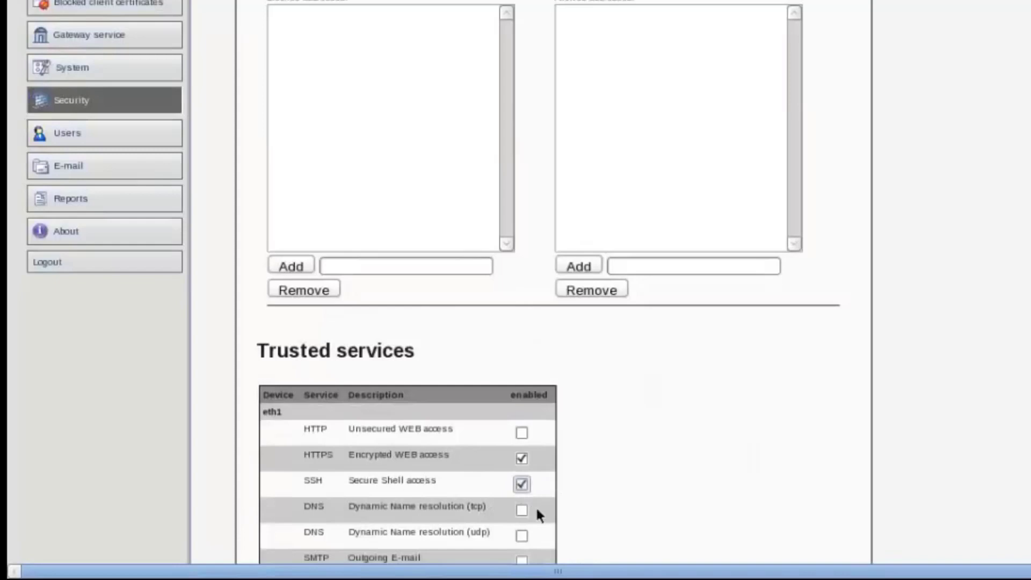
click(524, 487)
scroll(673, 470, down, 3)
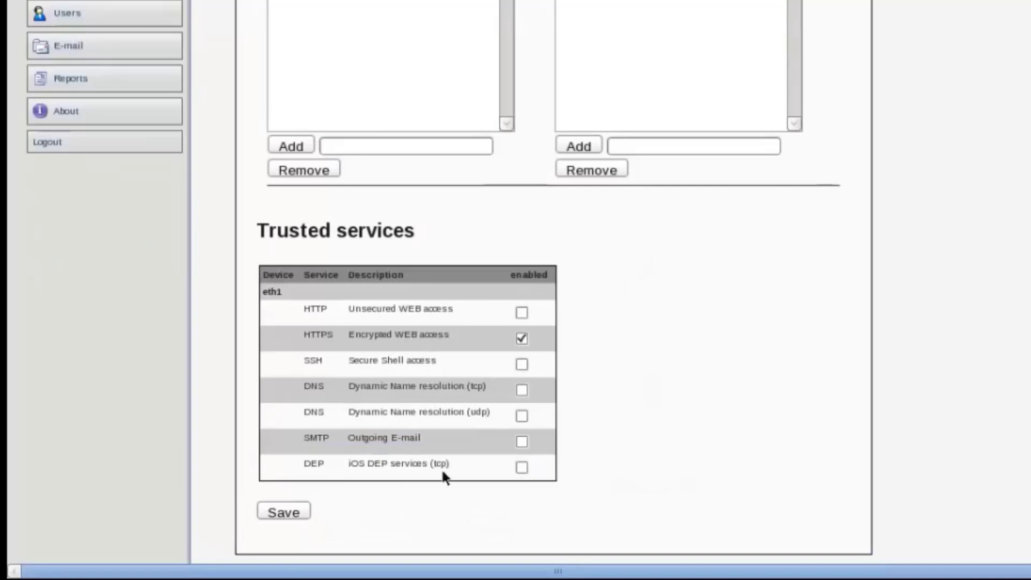
scroll(710, 364, up, 4)
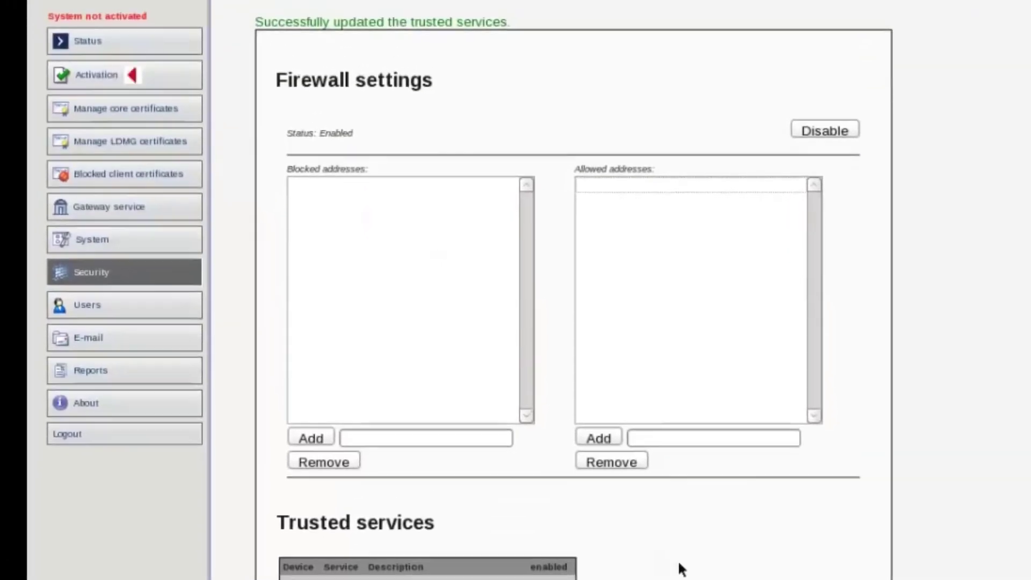
scroll(678, 562, down, 4)
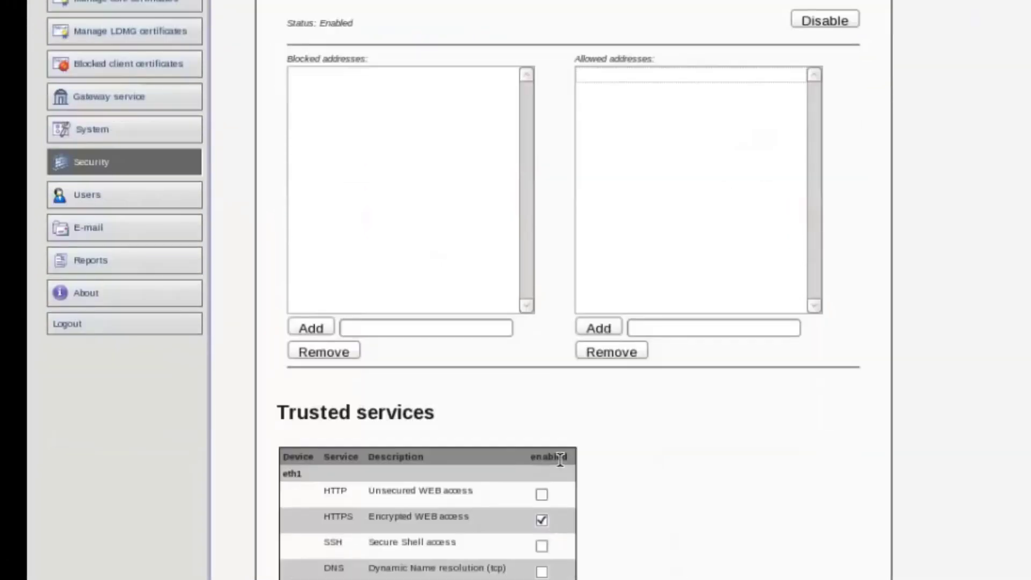
Step: Disable the appliance firewall and open the System activation summary page
click(830, 20)
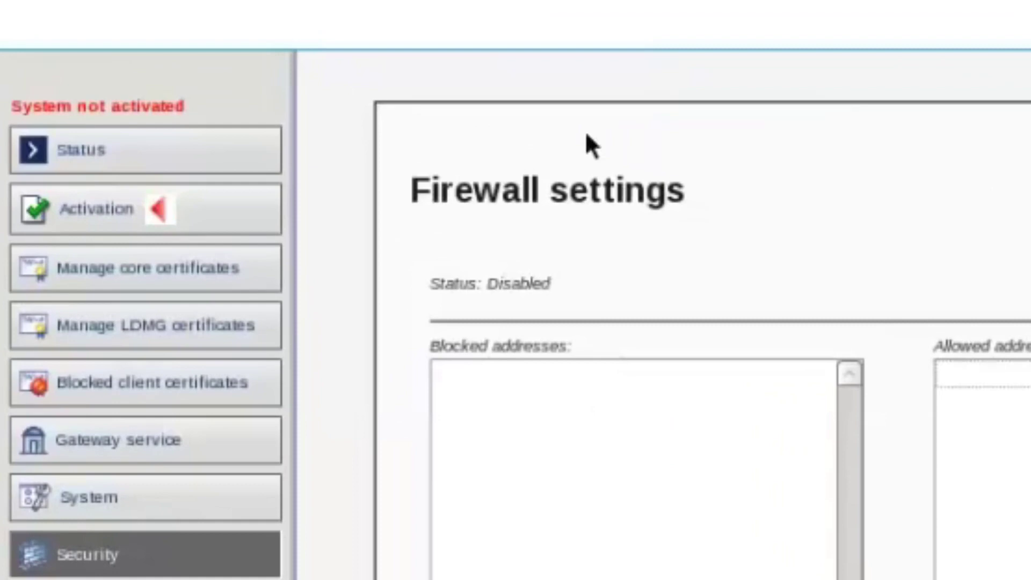
click(94, 213)
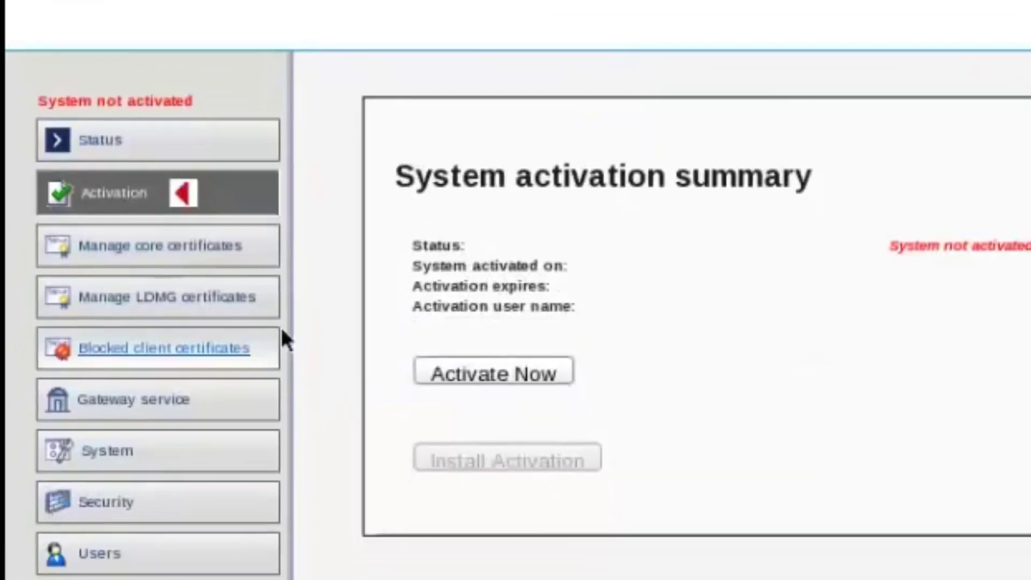
Step: Choose Activate Now and fill in the organization ID and the activation key code
click(532, 375)
click(784, 449)
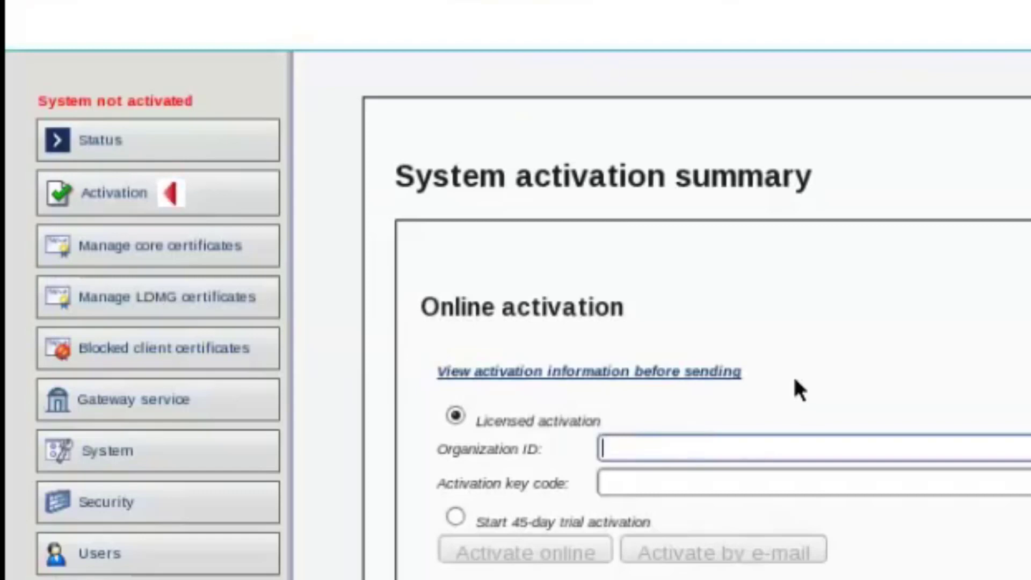
text(landeskint)
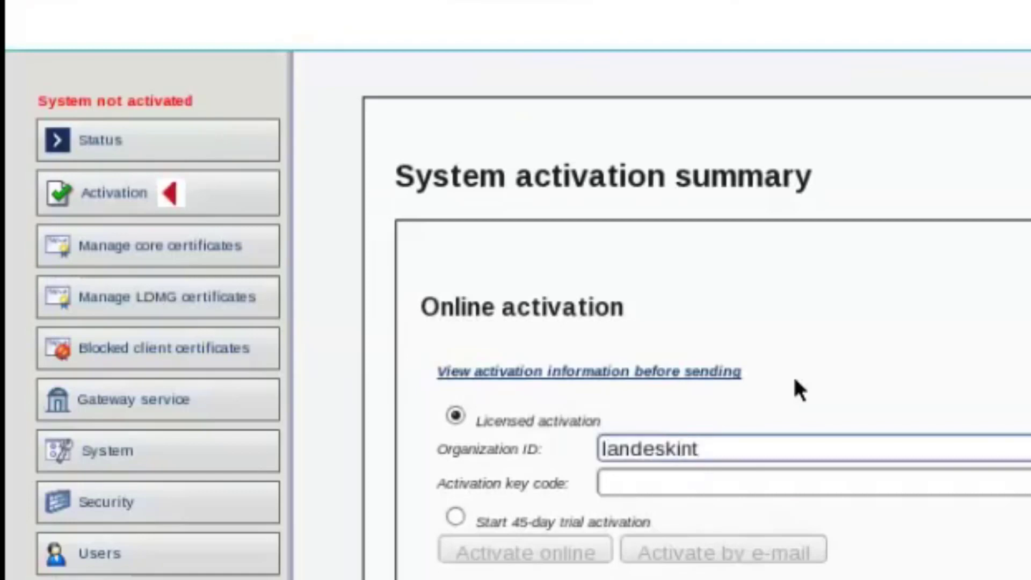
key(Tab)
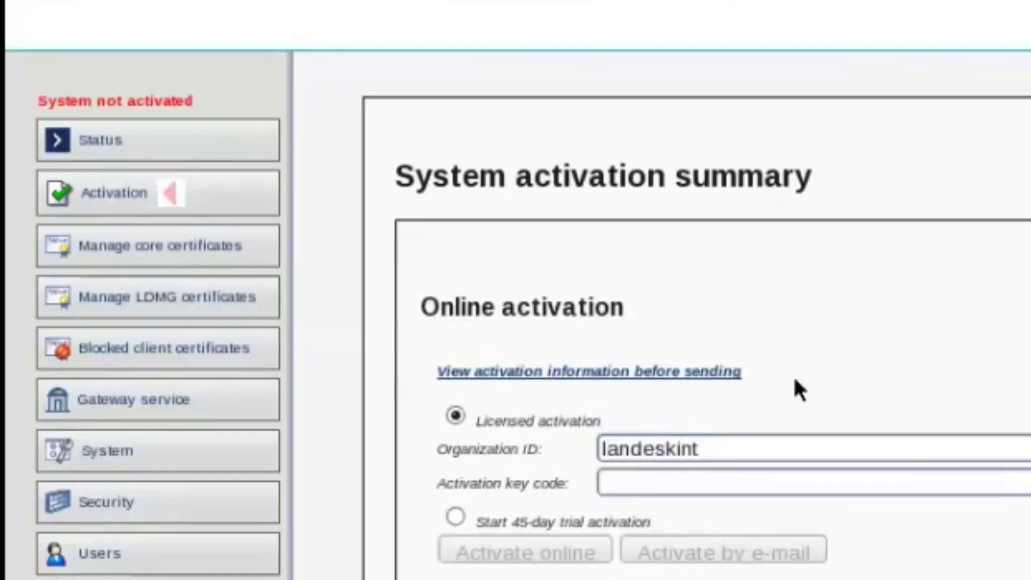
text(••)
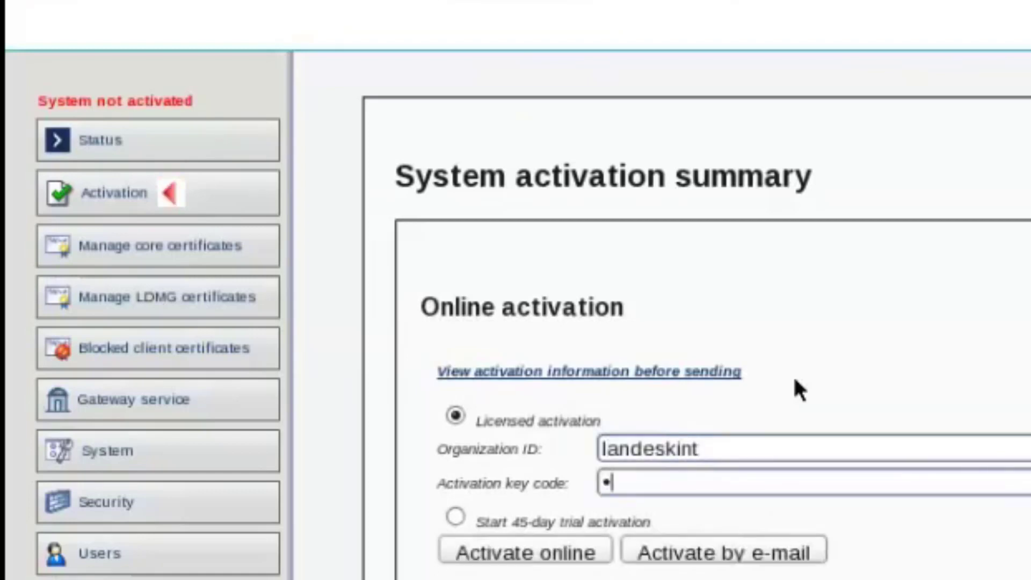
text(•••)
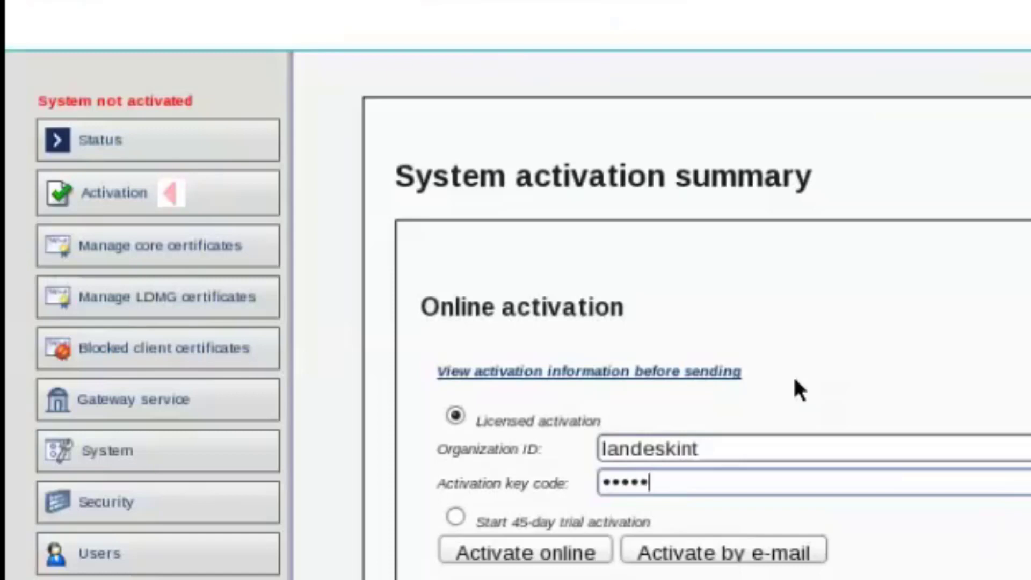
text(•••)
Step: Submit the online activation, then reopen the Activate Now form at the activation key code
click(533, 549)
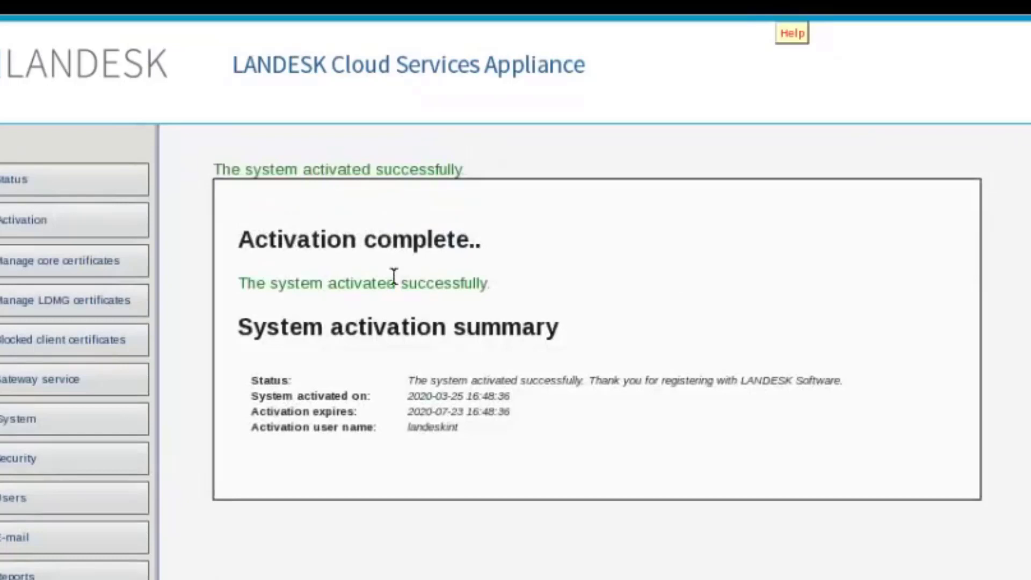
click(43, 227)
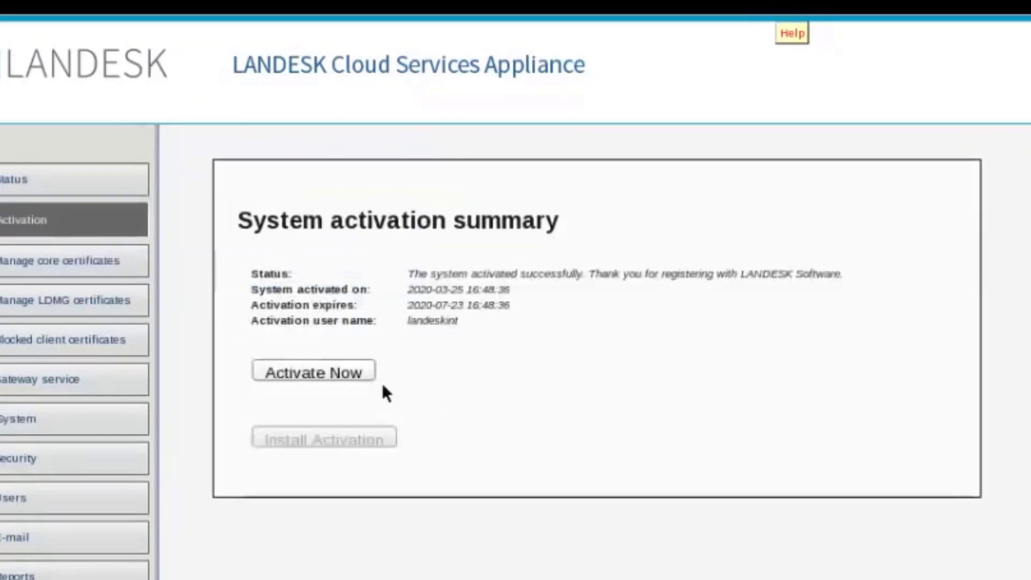
click(358, 370)
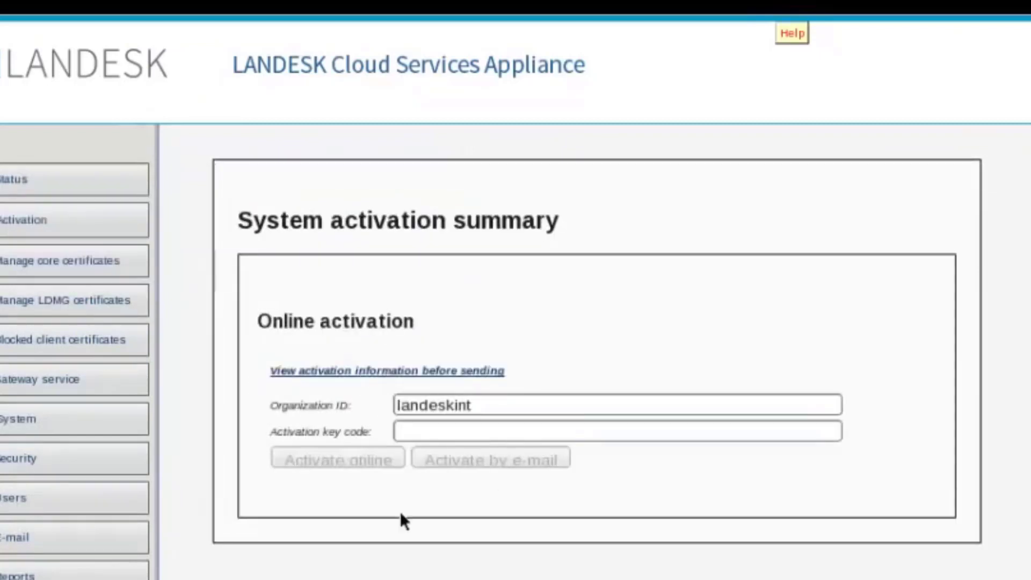
click(459, 436)
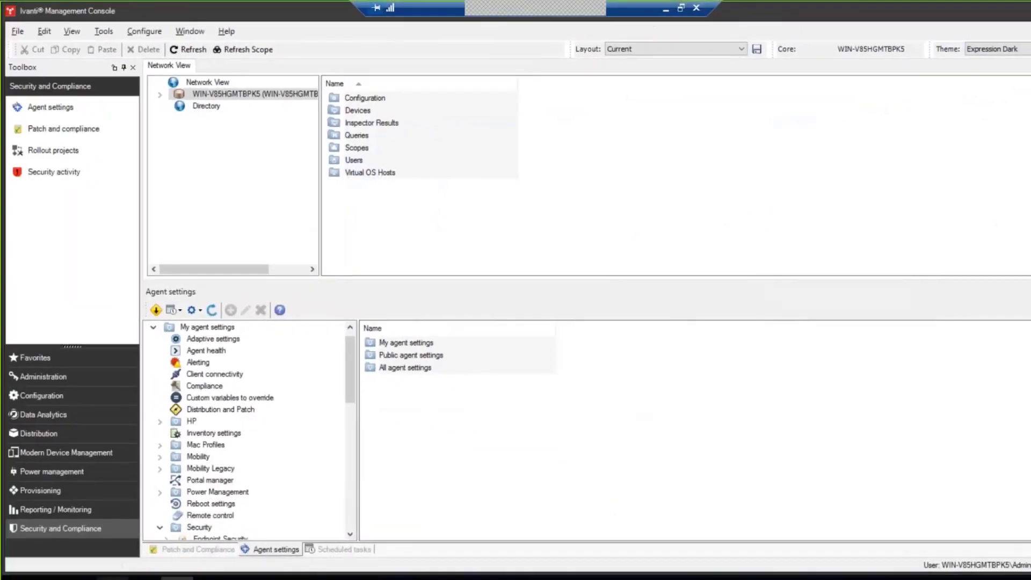
Step: Launch Internet Explorer from the taskbar over the console's Agent settings view
click(112, 578)
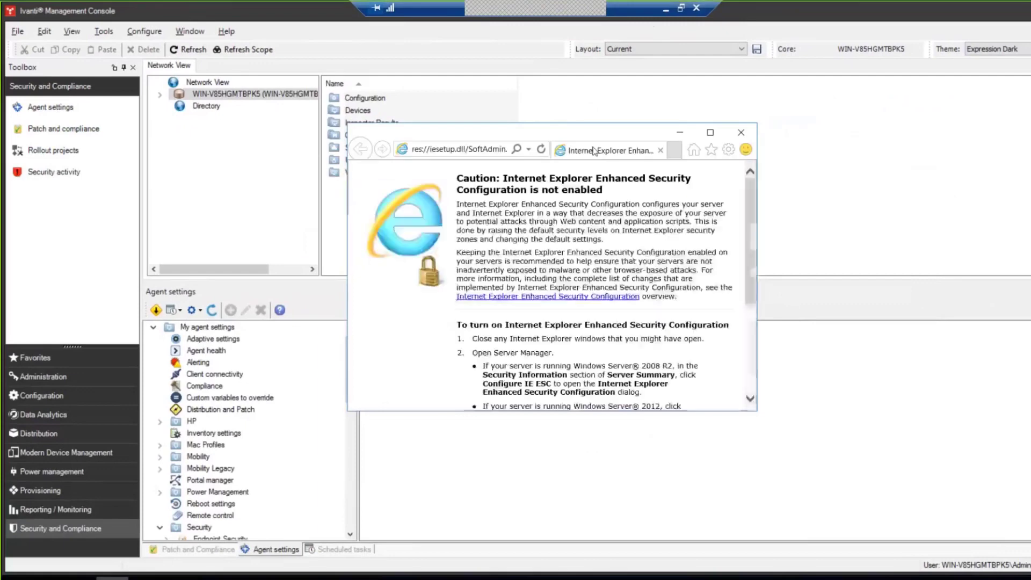
drag(758, 156, 934, 140)
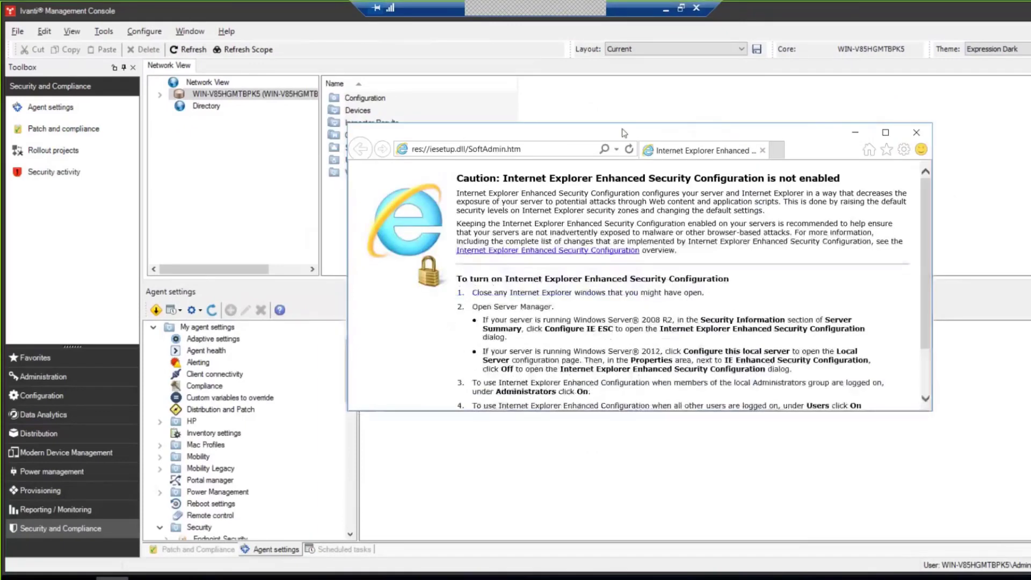
drag(626, 133, 487, 109)
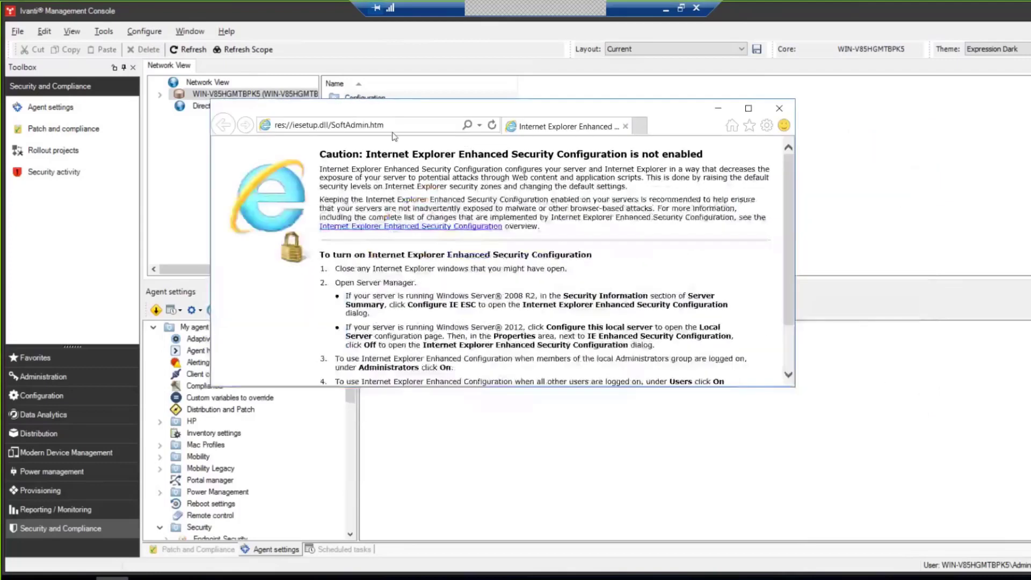
click(387, 125)
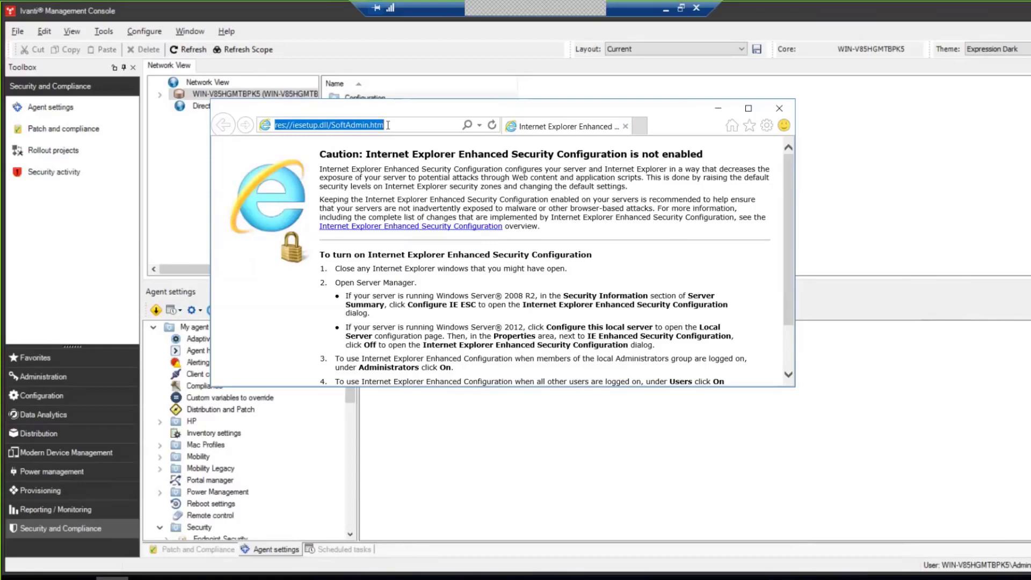
text(https:)
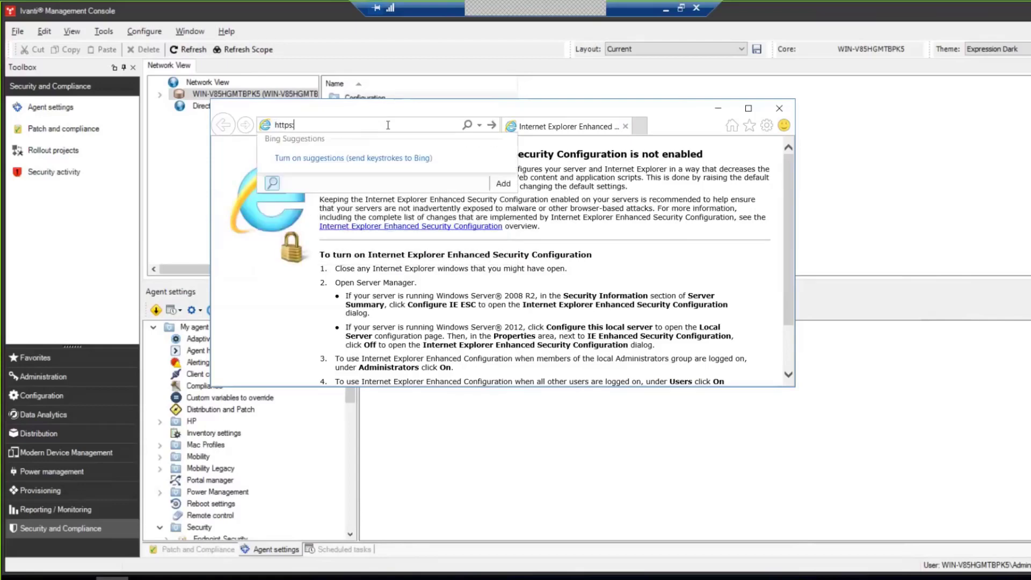
key(Escape)
right_click(301, 128)
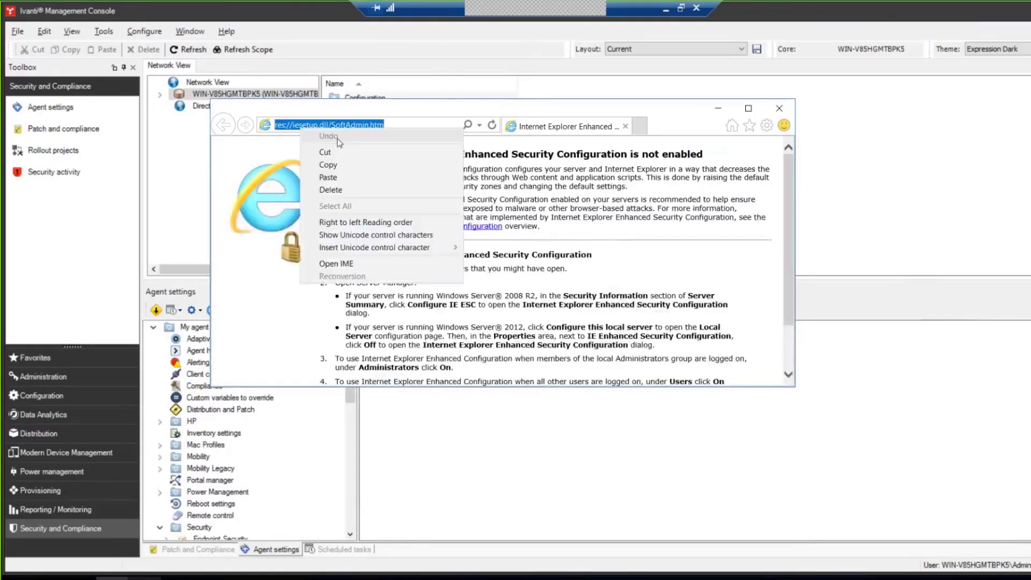
click(328, 178)
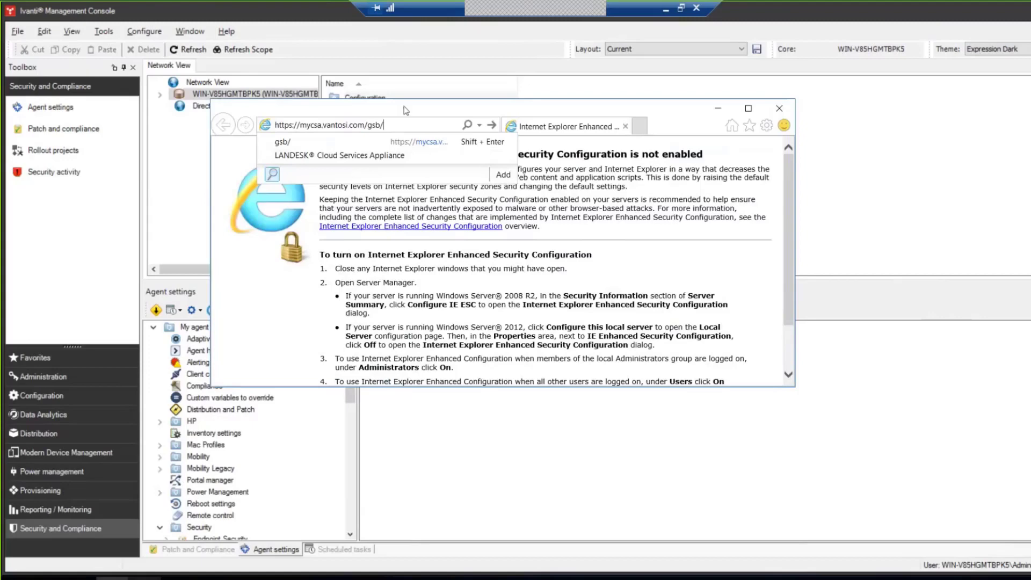
key(Return)
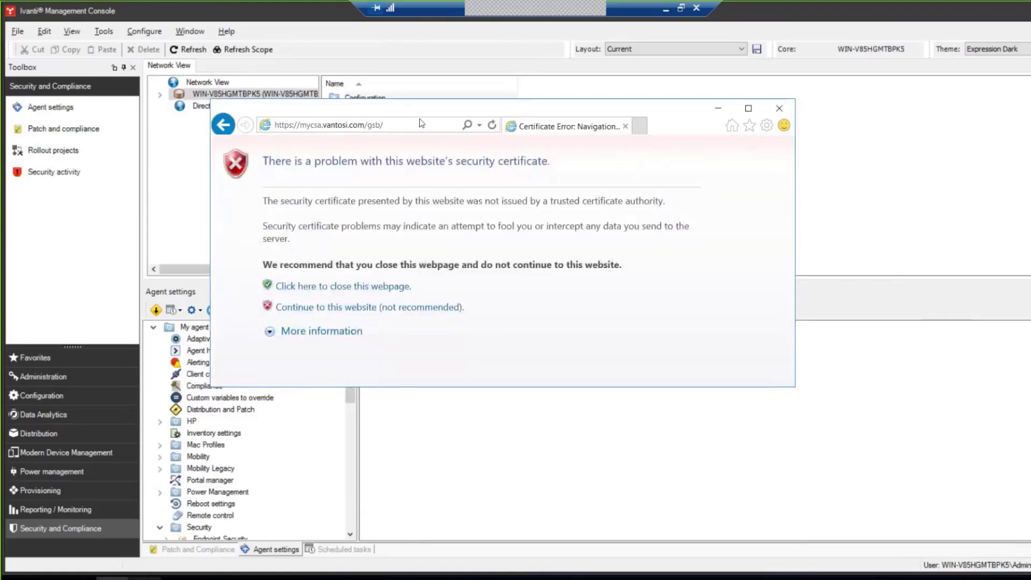
click(411, 307)
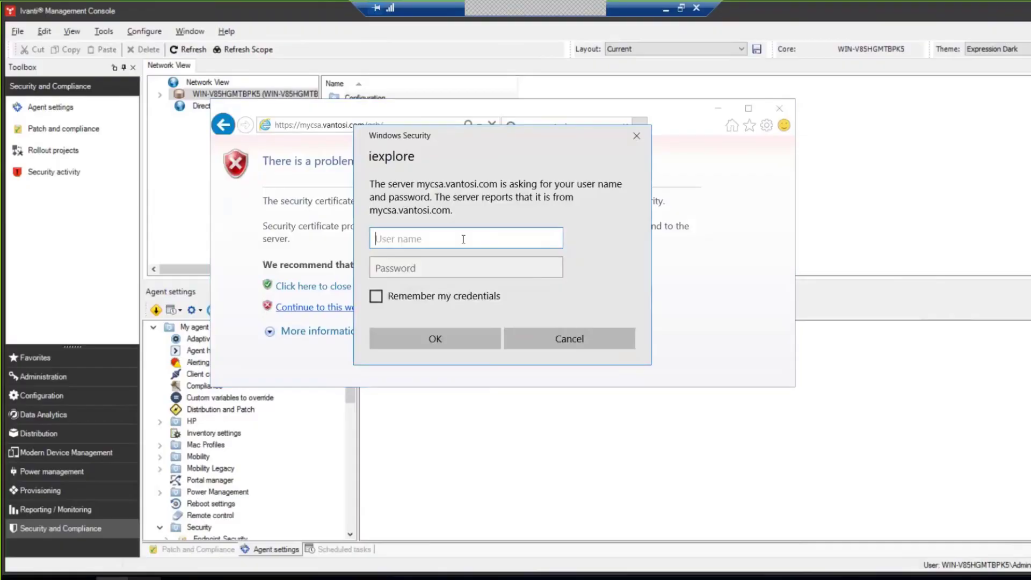
text(admin)
key(Tab)
text(•)
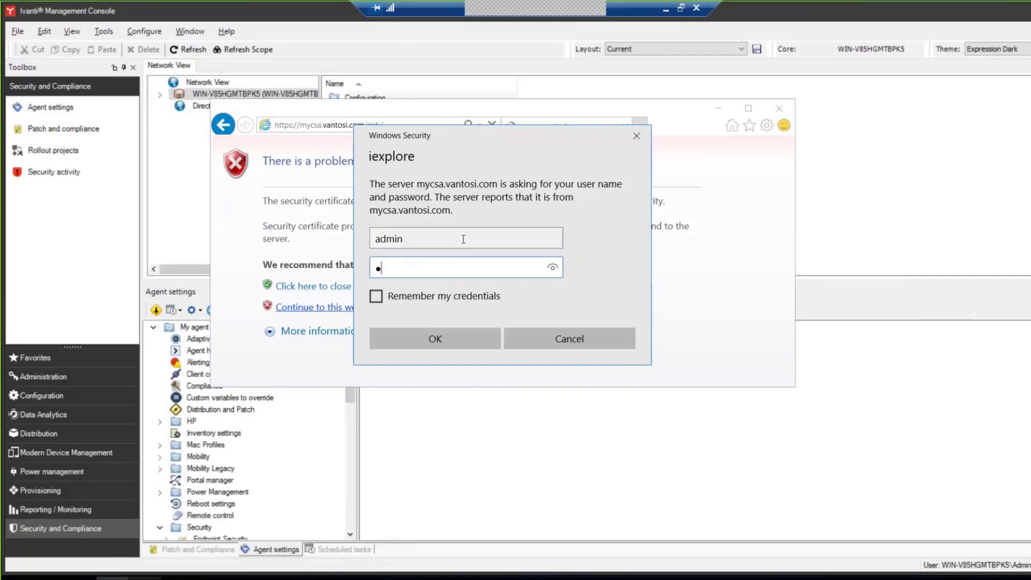
text(•••••••••••)
key(Return)
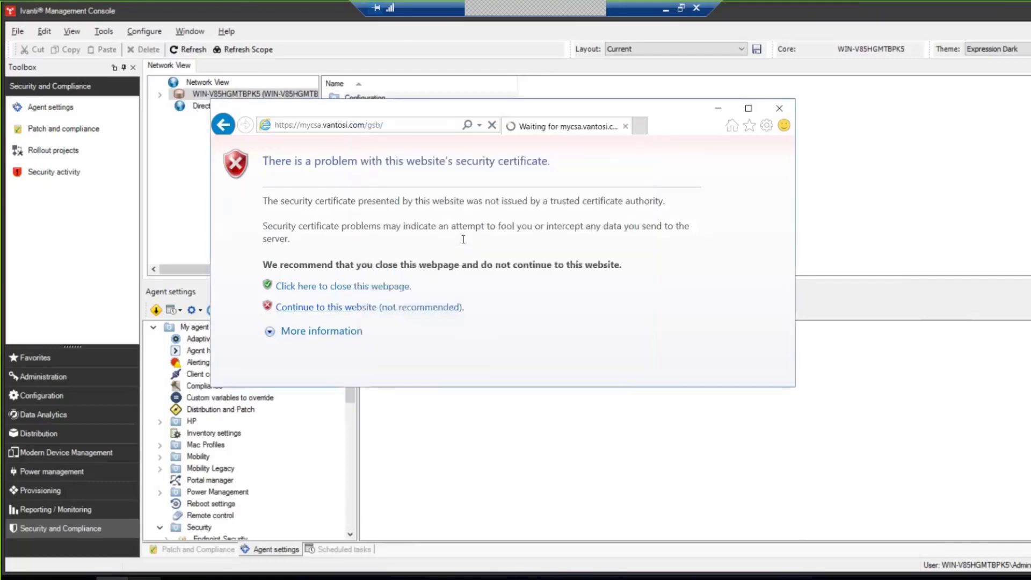
click(748, 110)
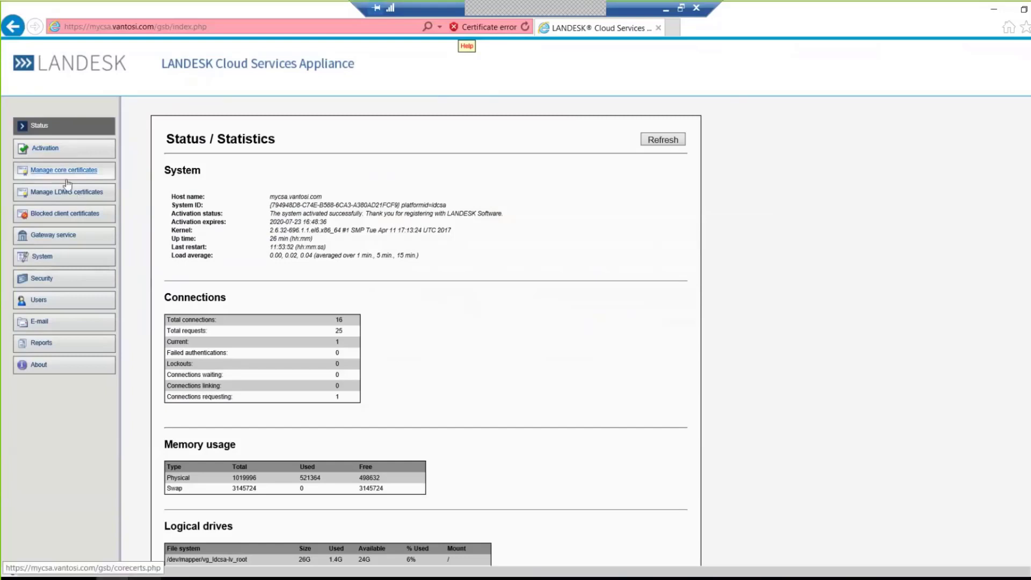
click(42, 256)
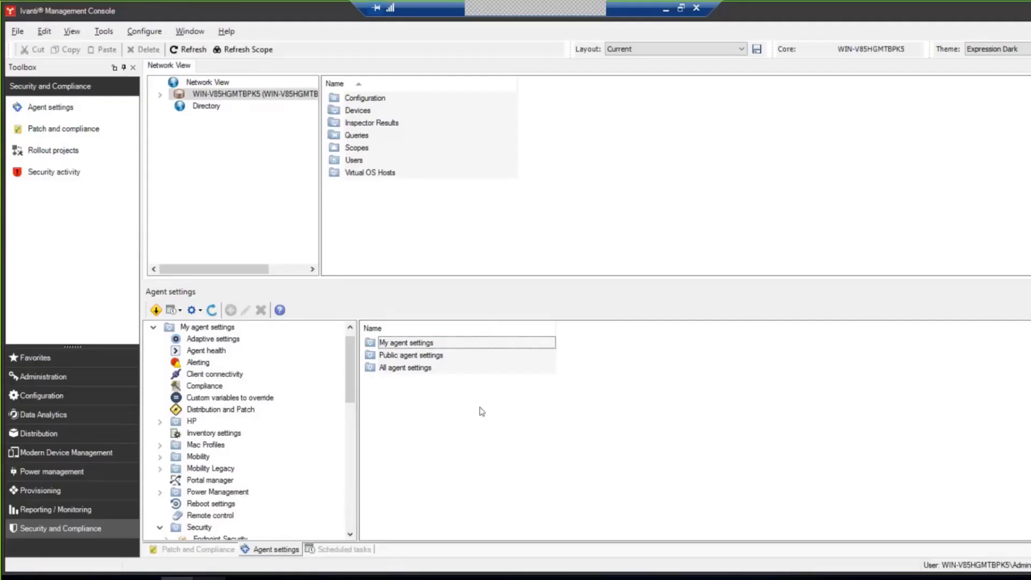
click(113, 578)
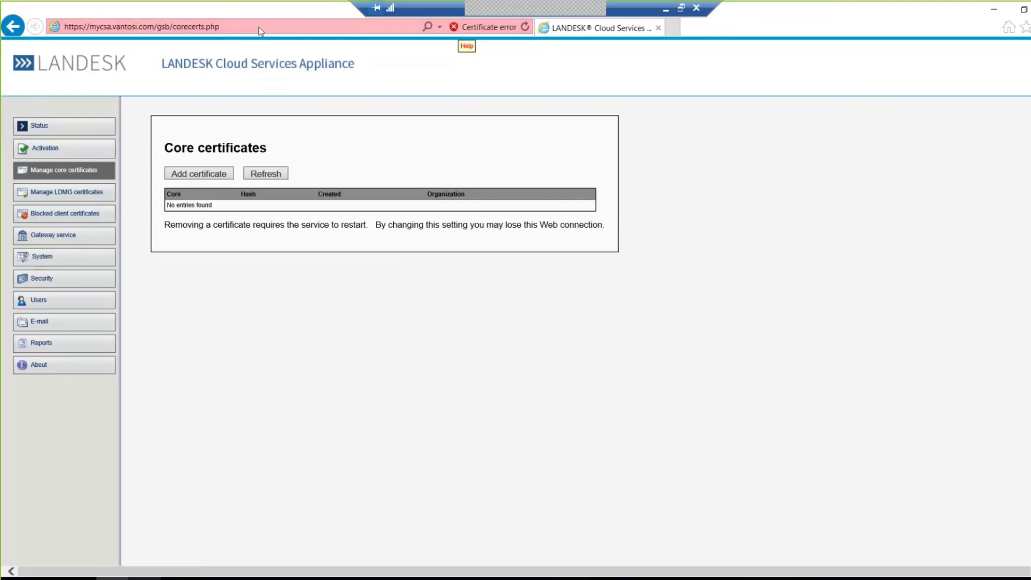
Step: Minimize Internet Explorer, leaving the empty Core certificates list, to return to the console
click(998, 12)
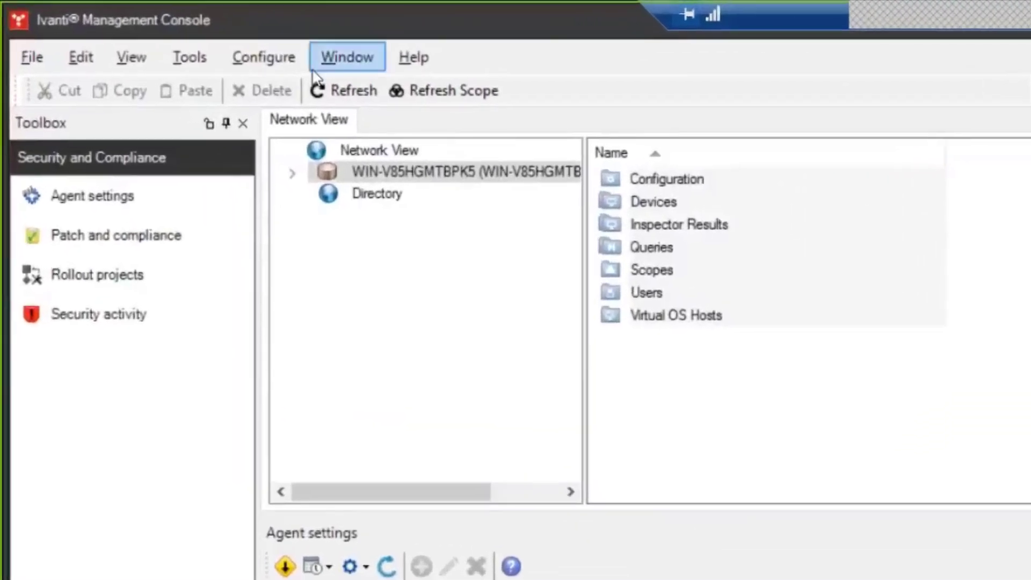
Step: Open Manage Cloud Services Appliances and enter the CSA public name mycsa.vantosi.com
click(273, 54)
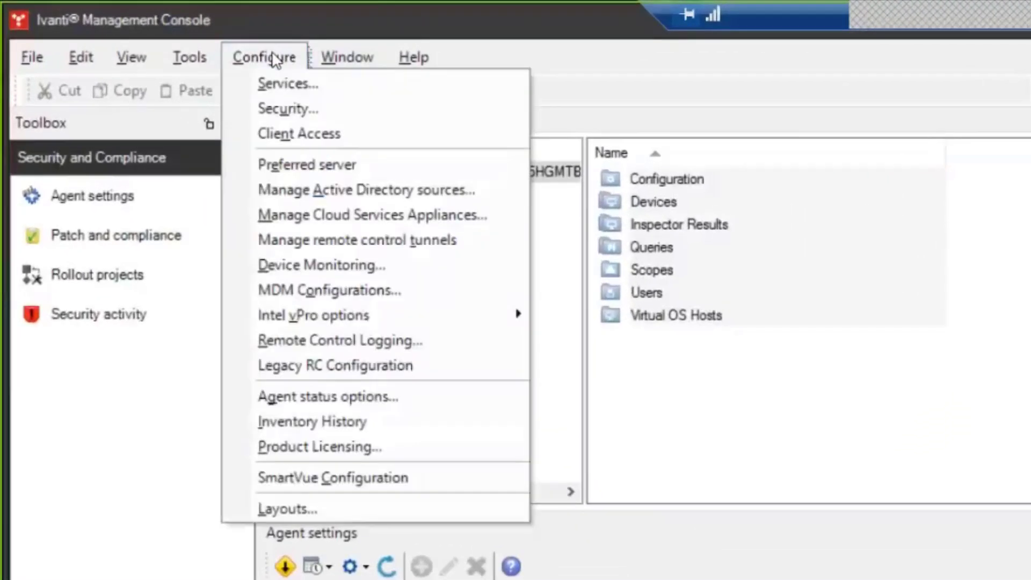
click(347, 214)
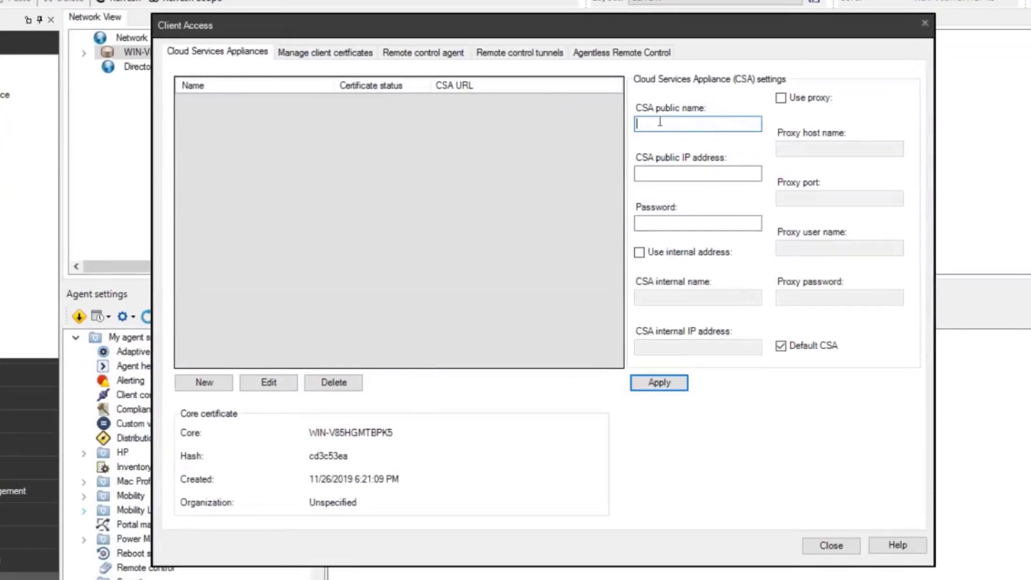
text(mycsa.vantosi.com)
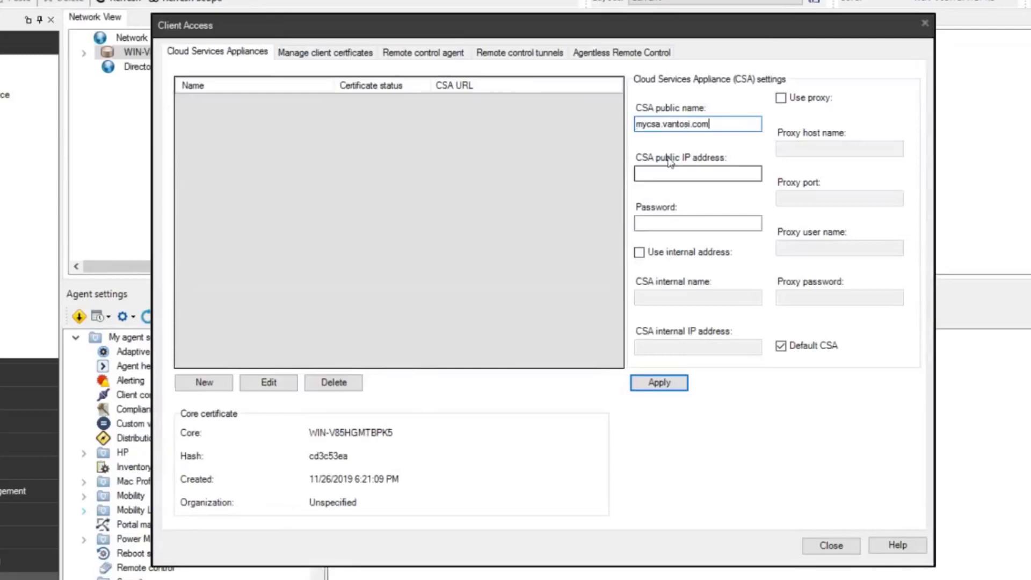
Step: Enter public IP 17.23.11.222 and the CSA password, and enable Use internal address
click(690, 168)
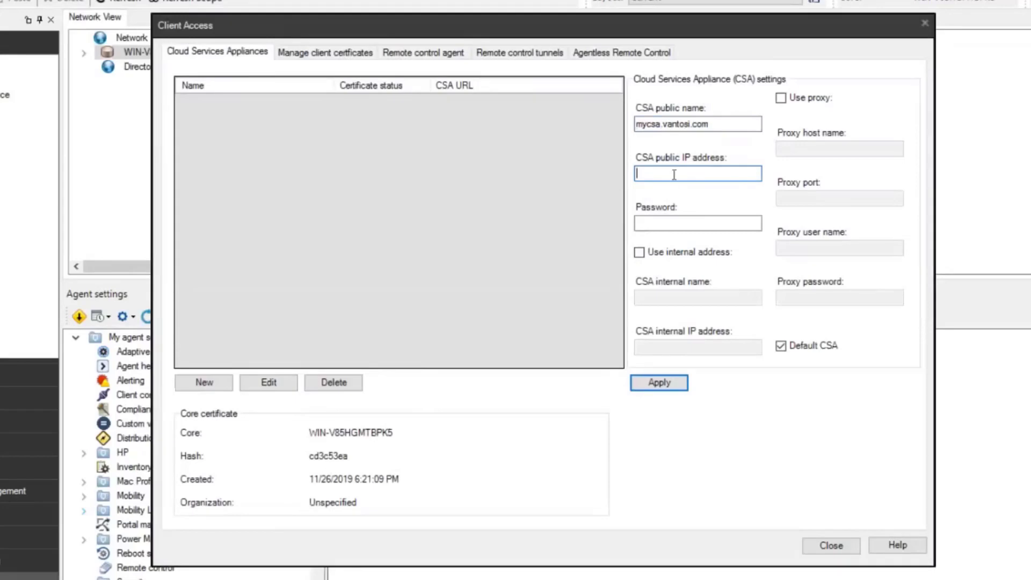
text(10)
text(.0.)
click(694, 229)
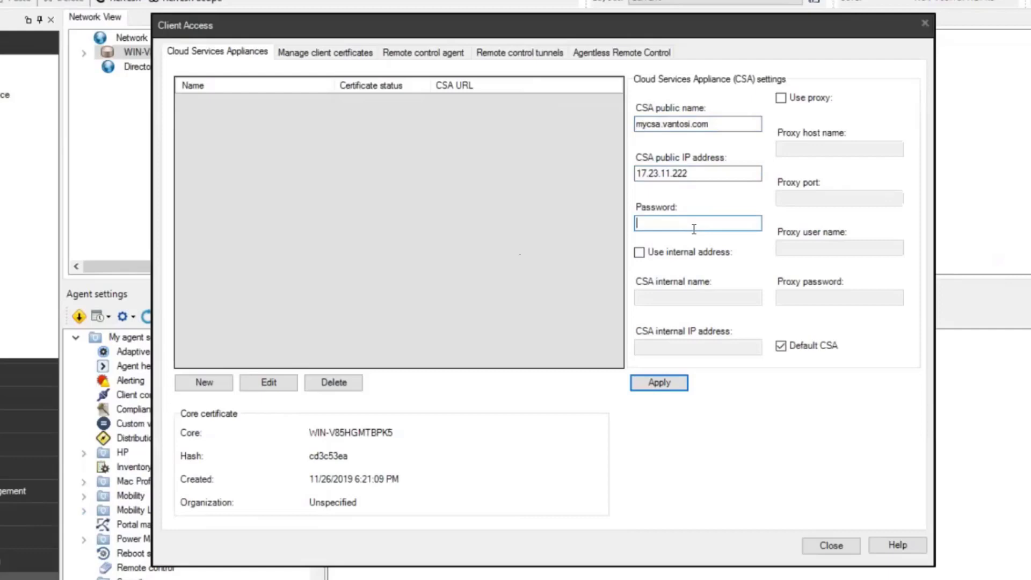
text(************)
click(644, 255)
Step: Reuse mycsa.vantosi.com as the internal name and change the public IP to 10.10.25.222
drag(708, 125, 553, 122)
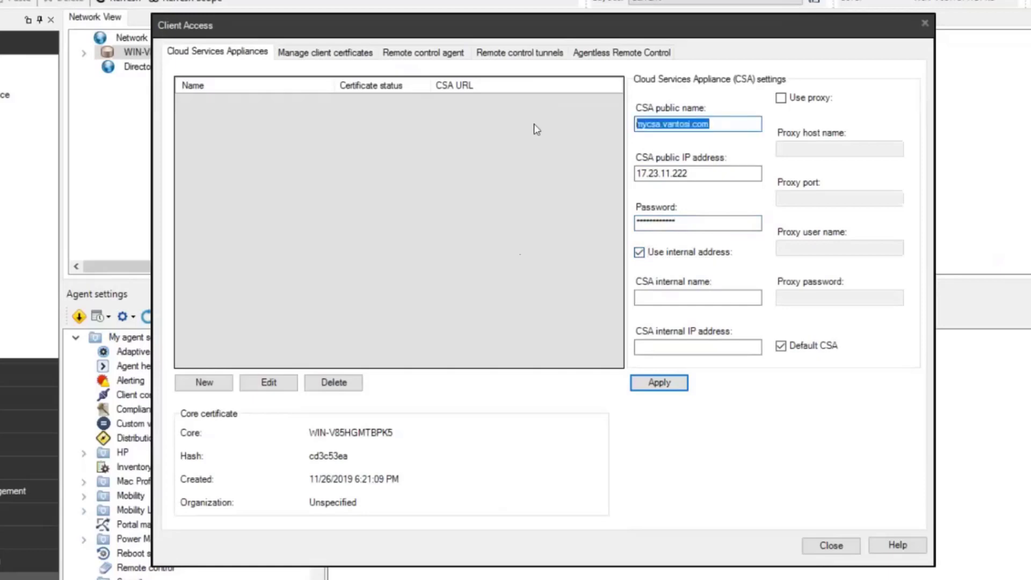
click(691, 298)
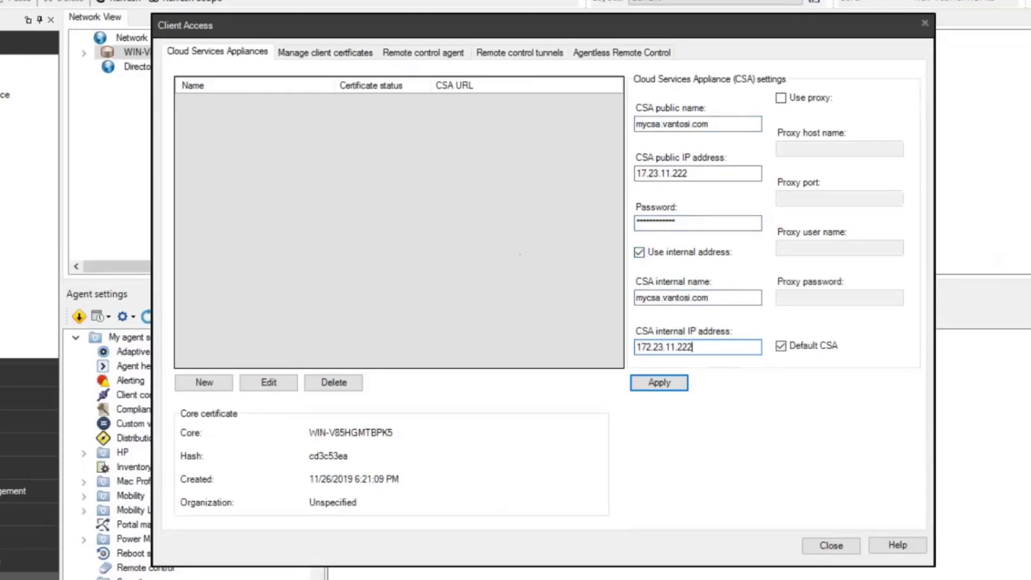
click(709, 172)
drag(709, 171, 599, 179)
text(10.10.25.222)
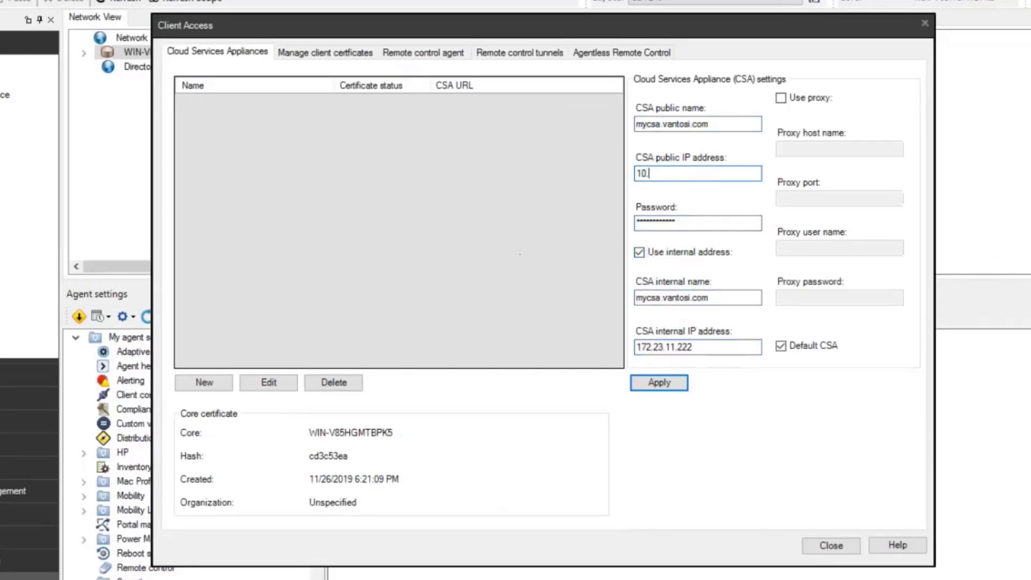
Step: Check the public name, public IP, internal name and internal IP 172.23.11.222, then apply
click(721, 129)
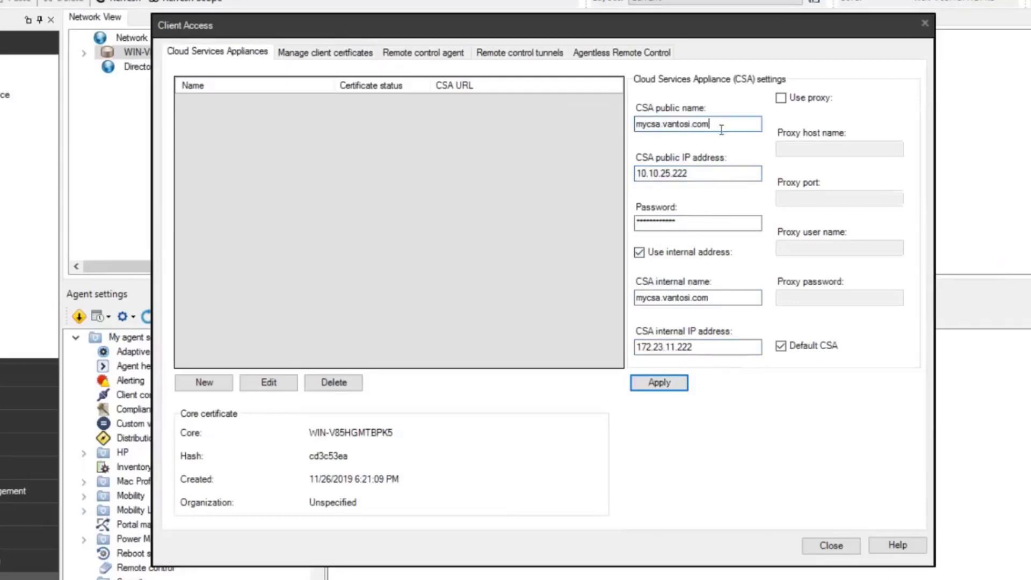
click(700, 172)
click(749, 295)
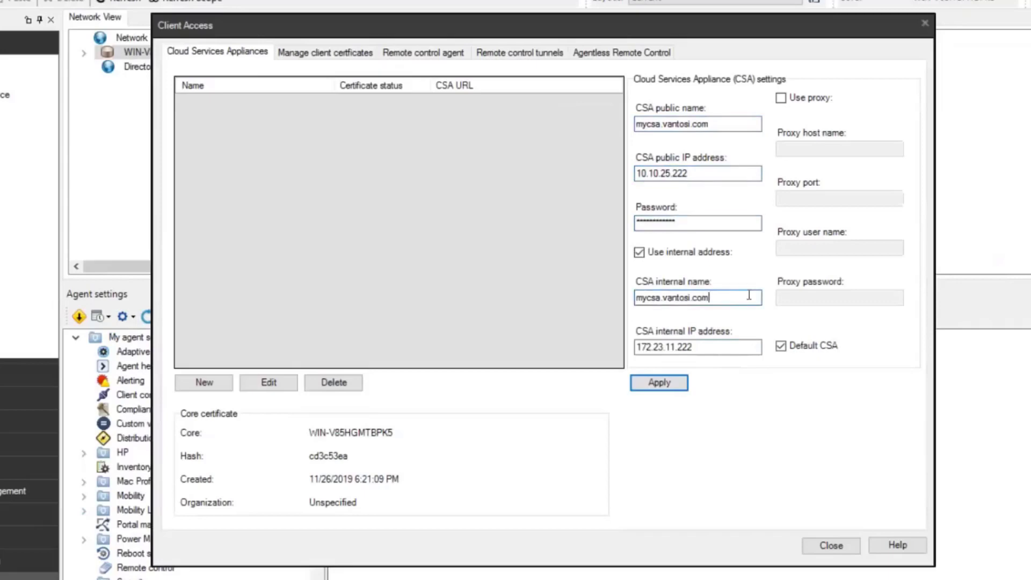
click(738, 350)
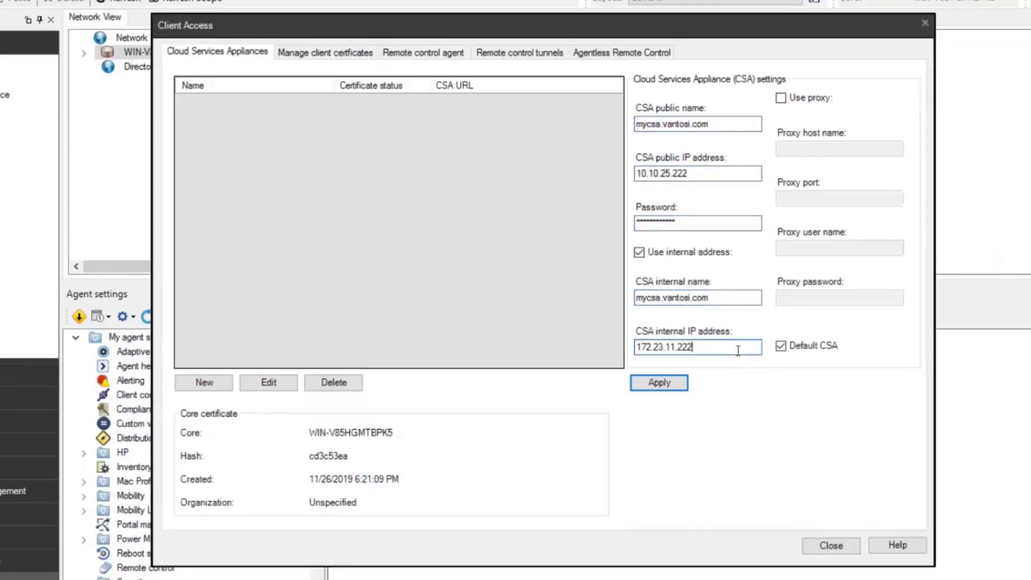
click(673, 386)
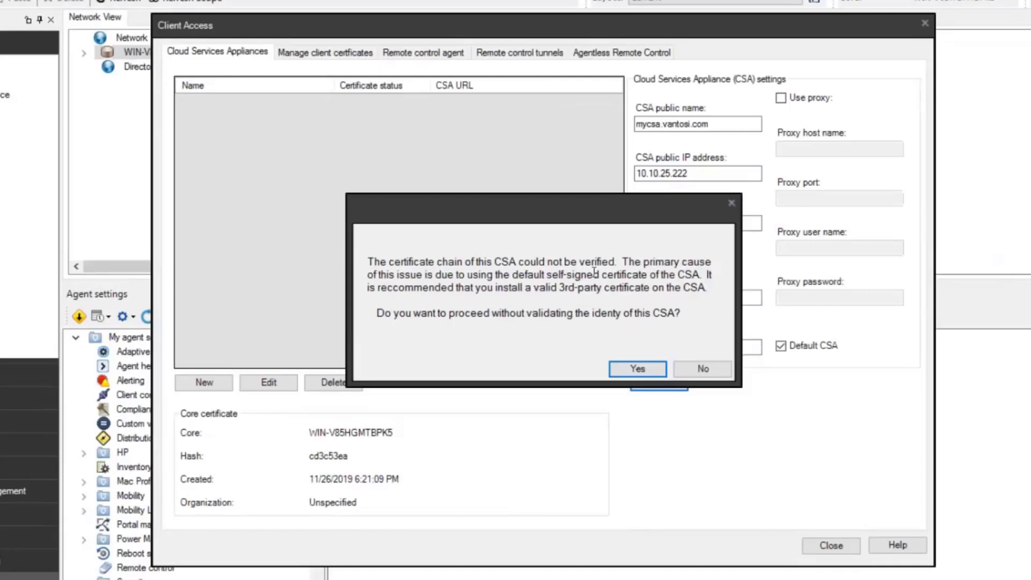
Step: Accept the self-signed CSA certificate warning and confirm restarting the broker service
click(633, 369)
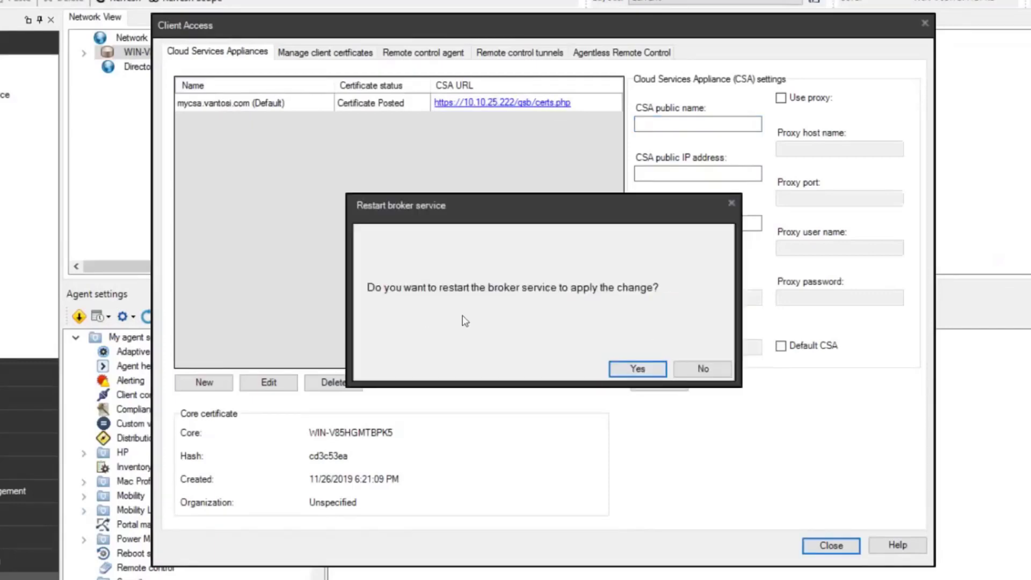
click(638, 369)
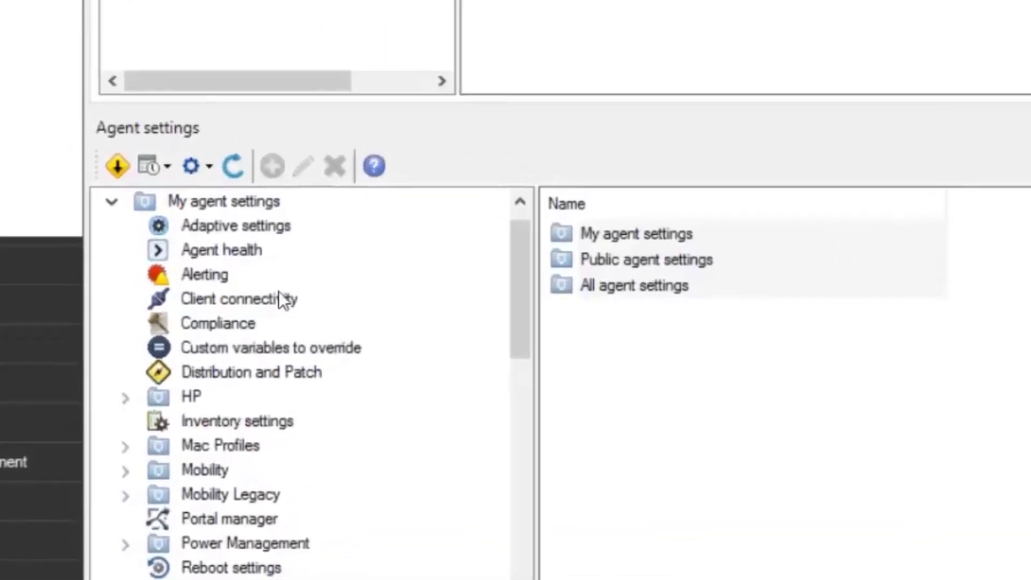
Step: List the Client connectivity agent settings and open Workstation Client Connectivity Settings for editing
click(279, 299)
scroll(383, 460, down, 5)
scroll(382, 459, down, 6)
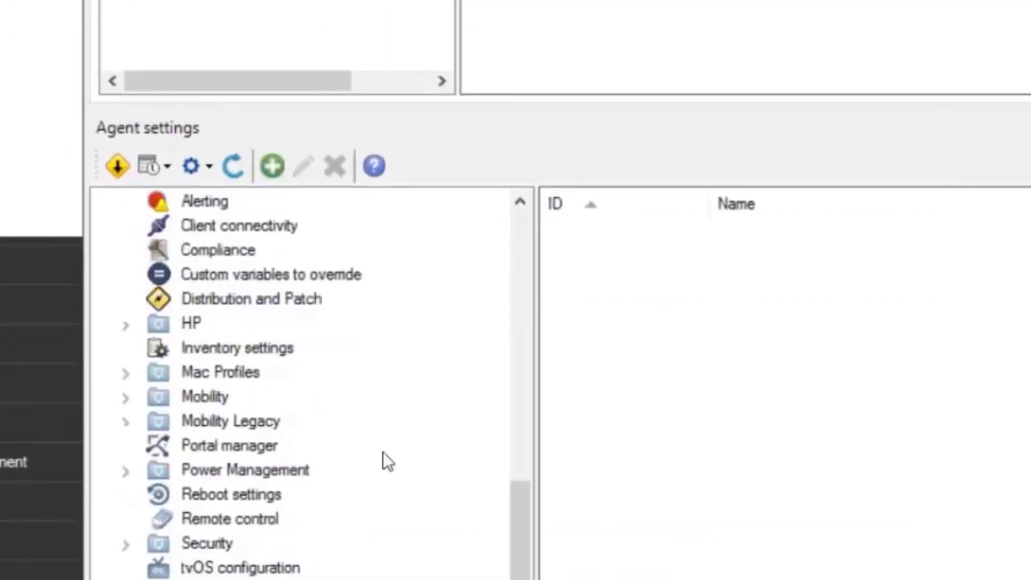
click(239, 229)
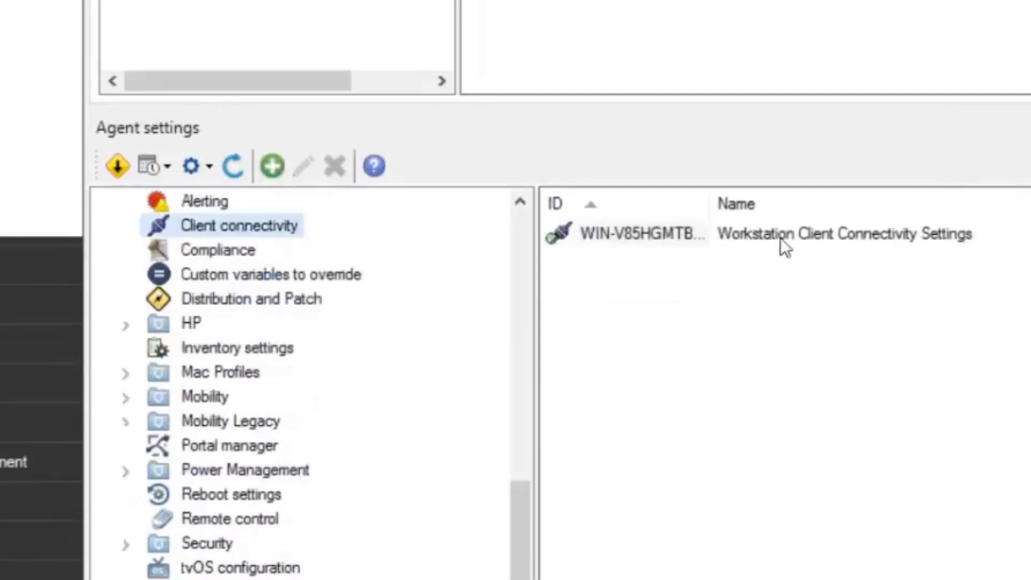
click(781, 238)
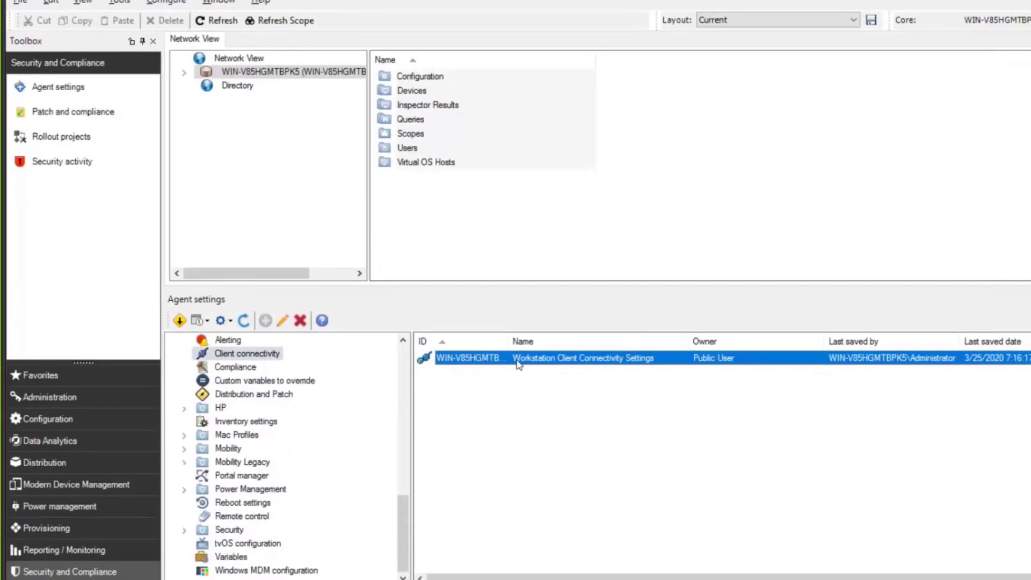
double_click(514, 360)
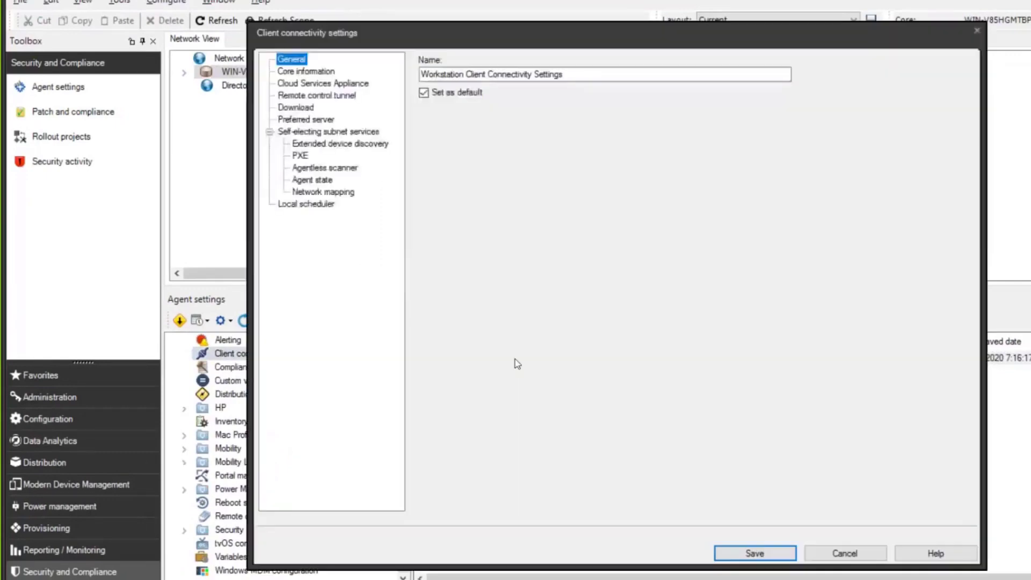
Step: On the Cloud Services Appliance page, enable CSA communication and move mycsa.vantosi.com to Selected items
click(321, 72)
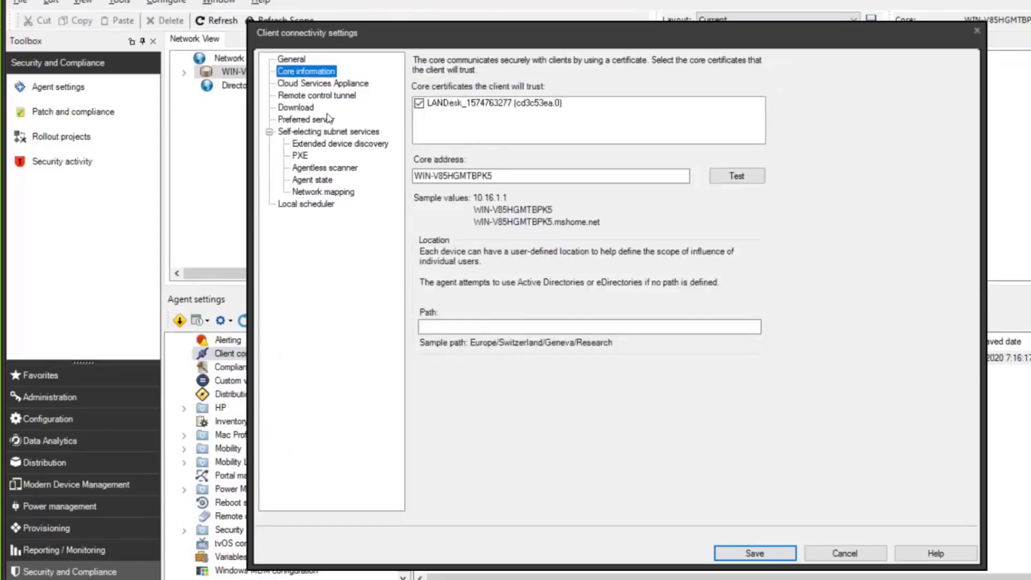
click(314, 84)
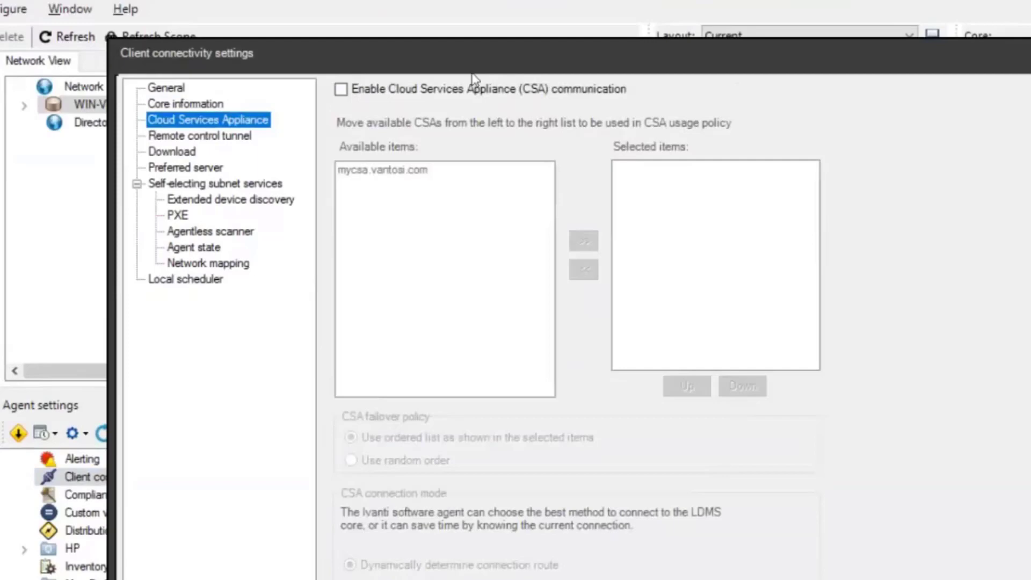
click(340, 89)
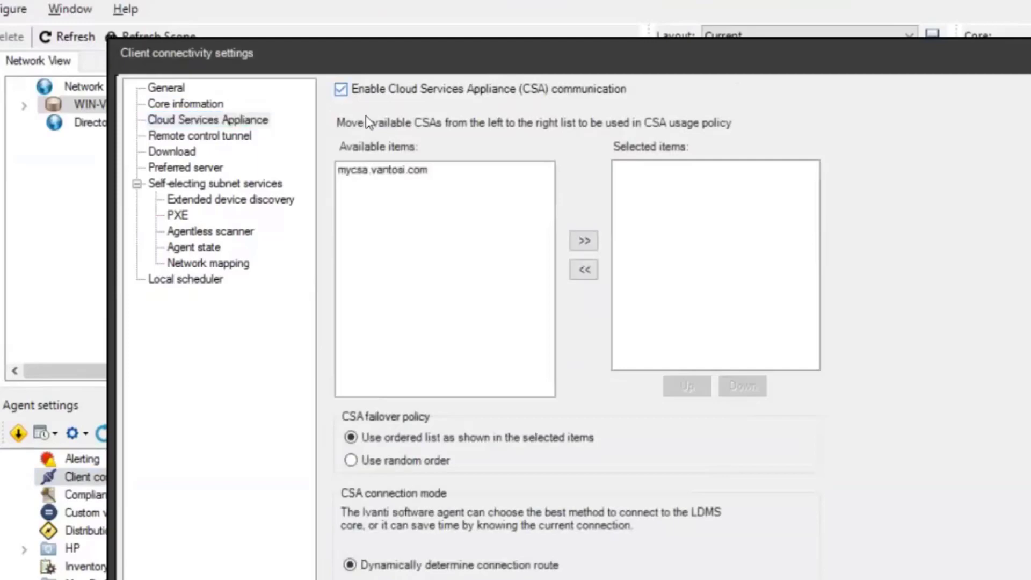
click(397, 171)
click(590, 244)
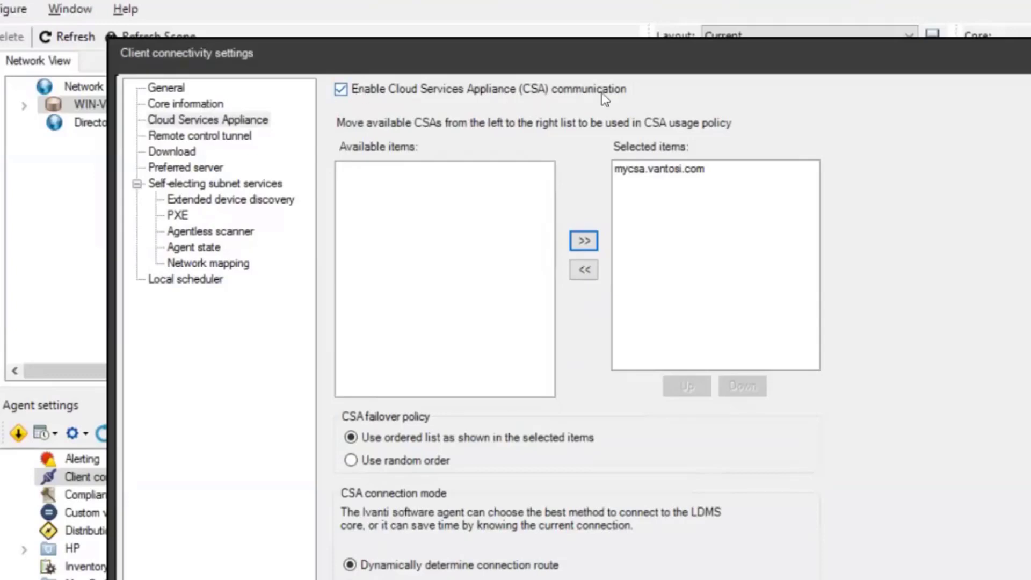
click(669, 170)
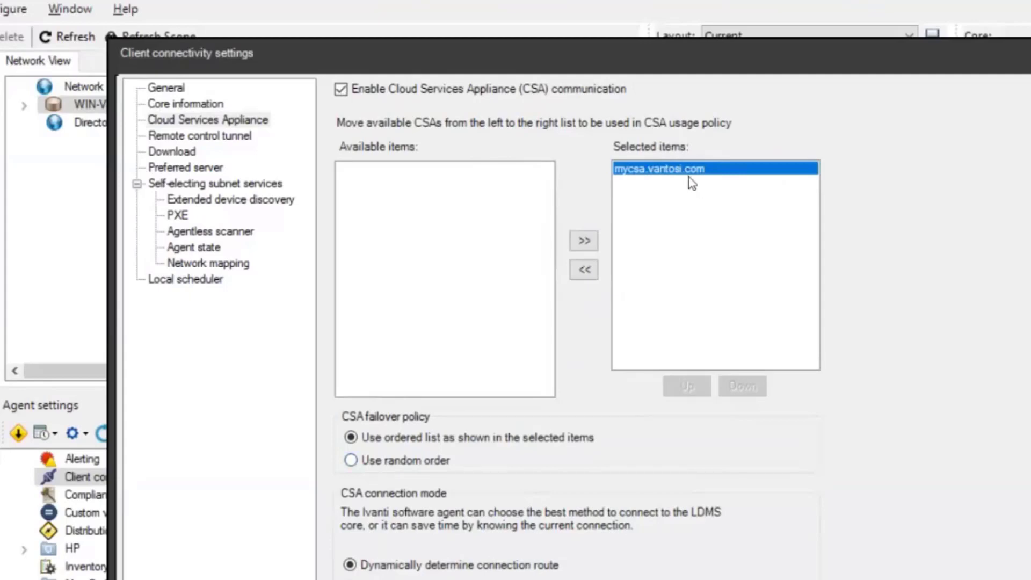
Step: Switch CSA failover to 'Use random order', then back to 'Use ordered list'
click(407, 463)
click(440, 439)
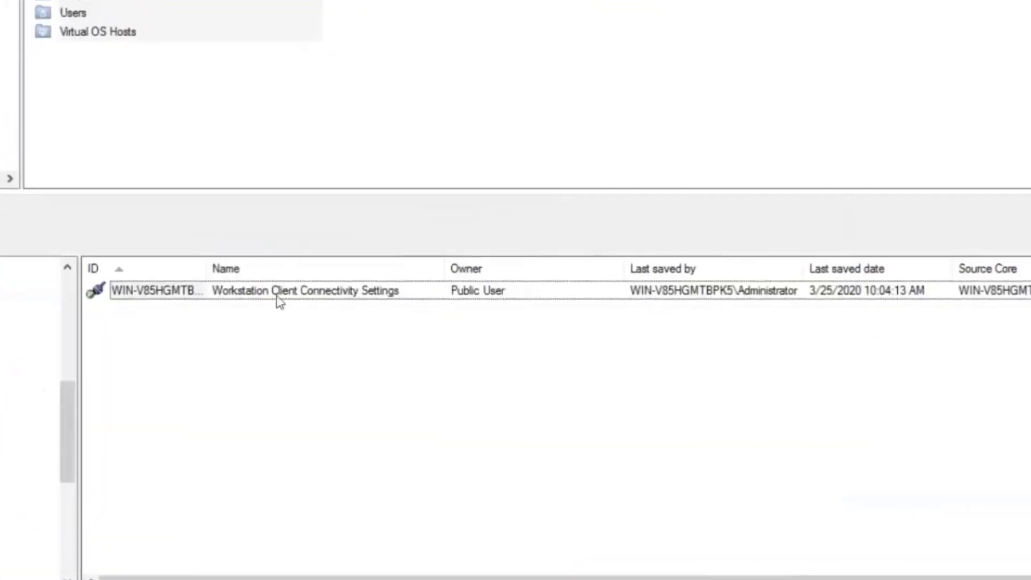
click(397, 297)
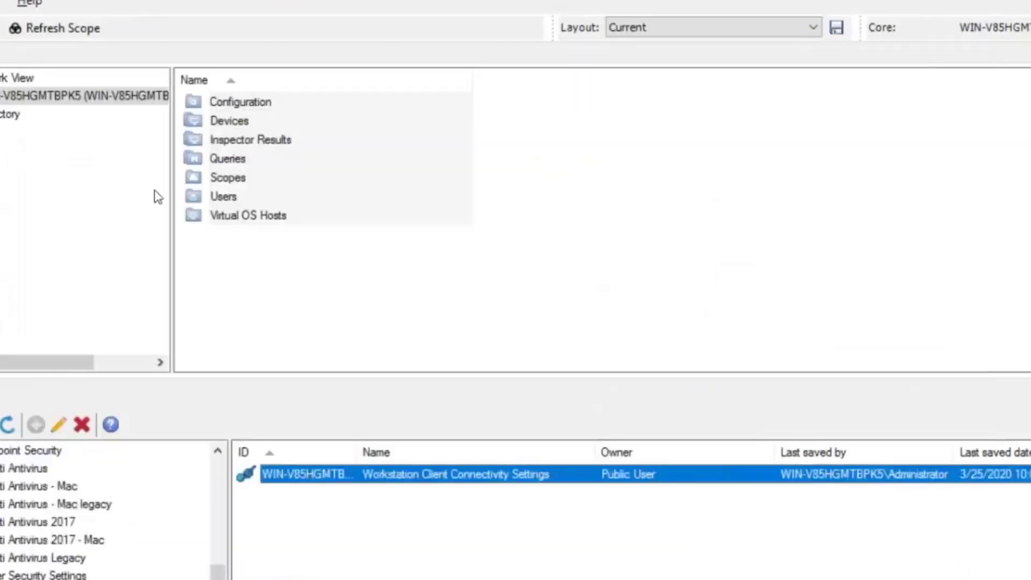
double_click(302, 477)
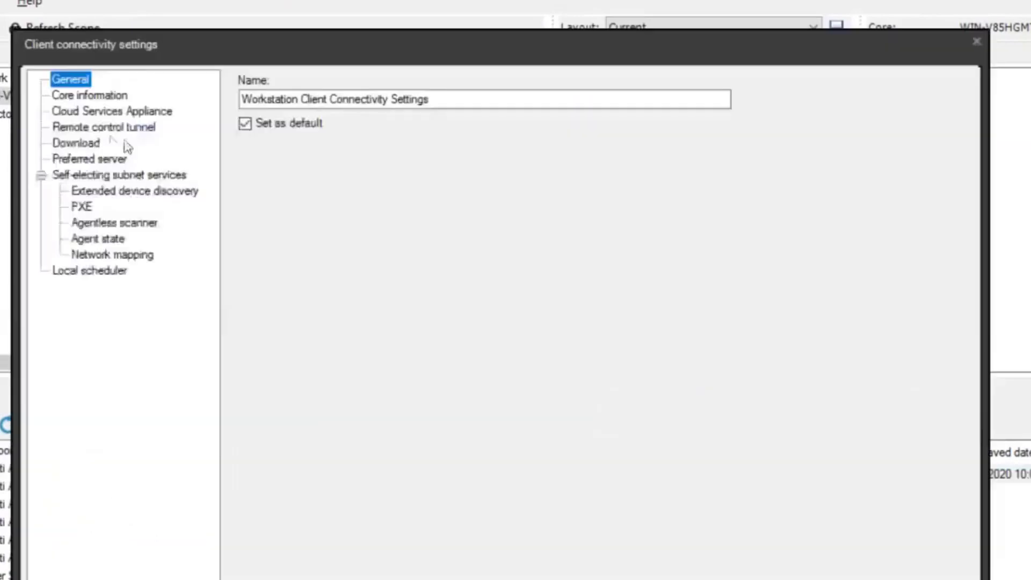
click(137, 113)
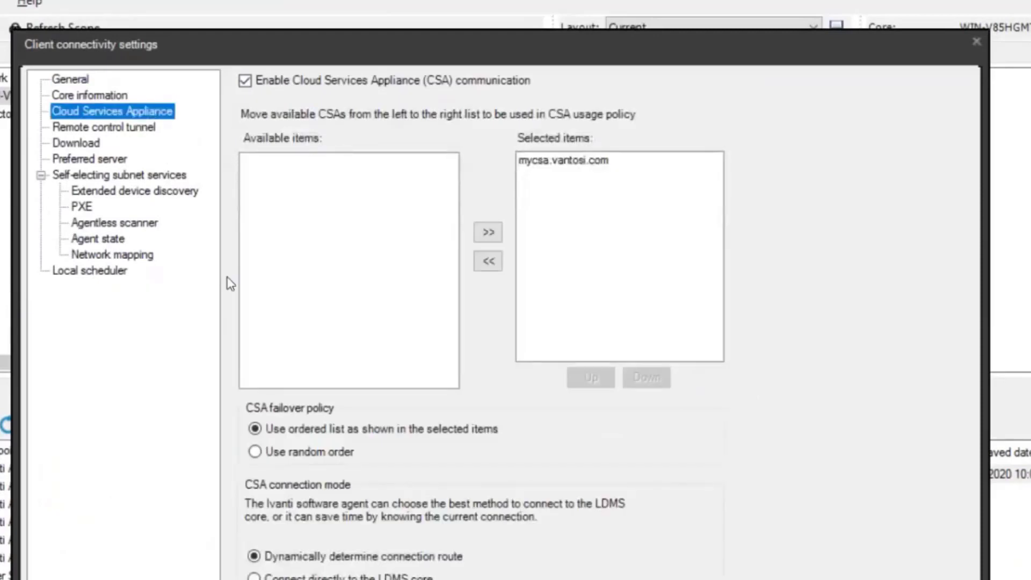
key(Escape)
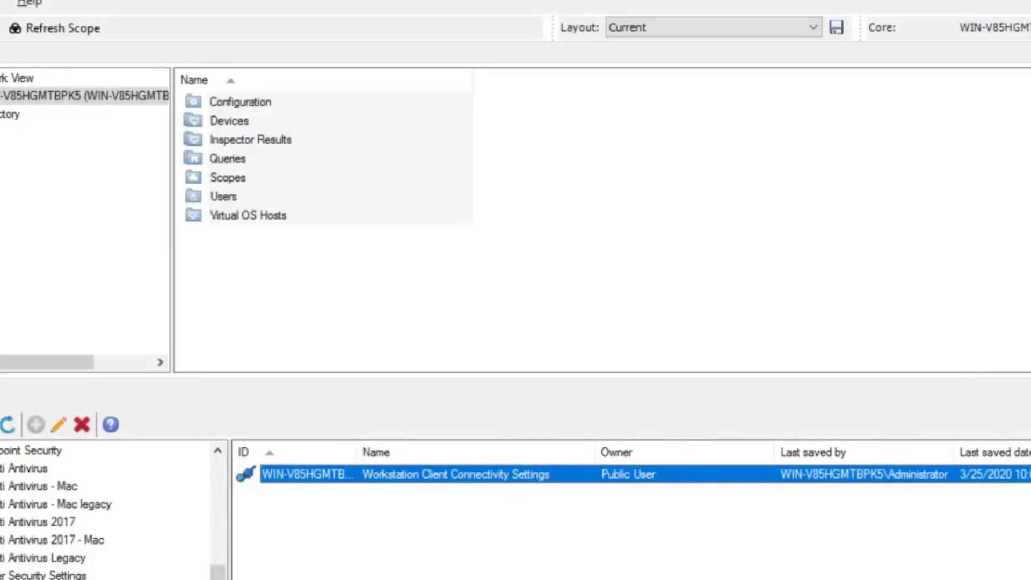
Step: Expand the core server, list All devices, and select the WIN-V85HGMTBPK5 row
click(1, 96)
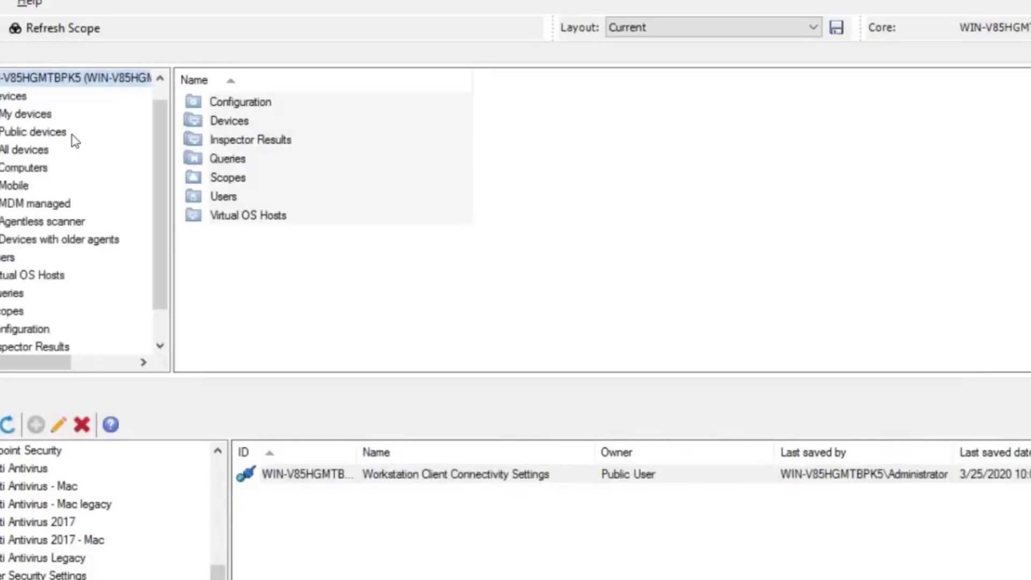
click(27, 150)
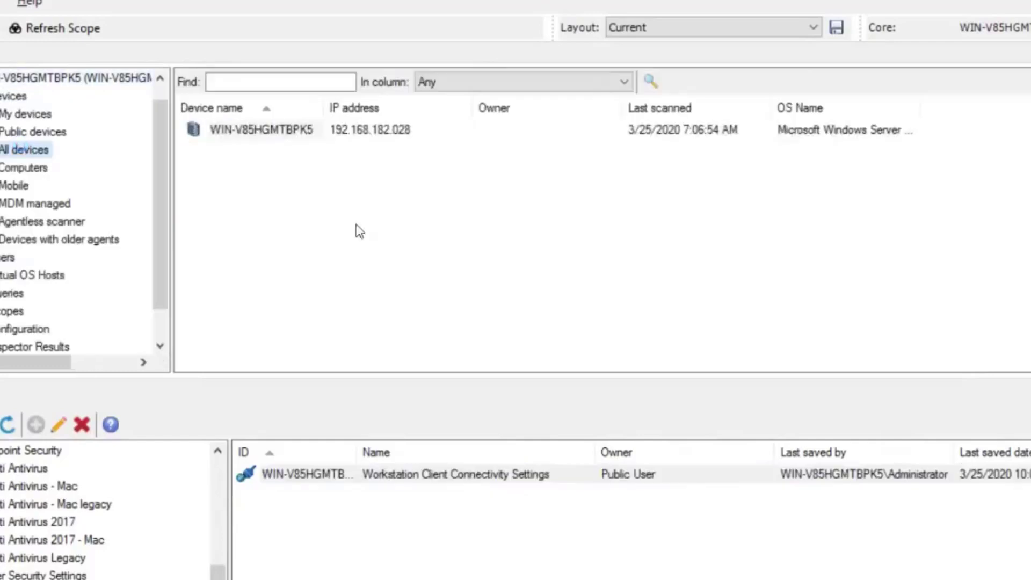
click(290, 133)
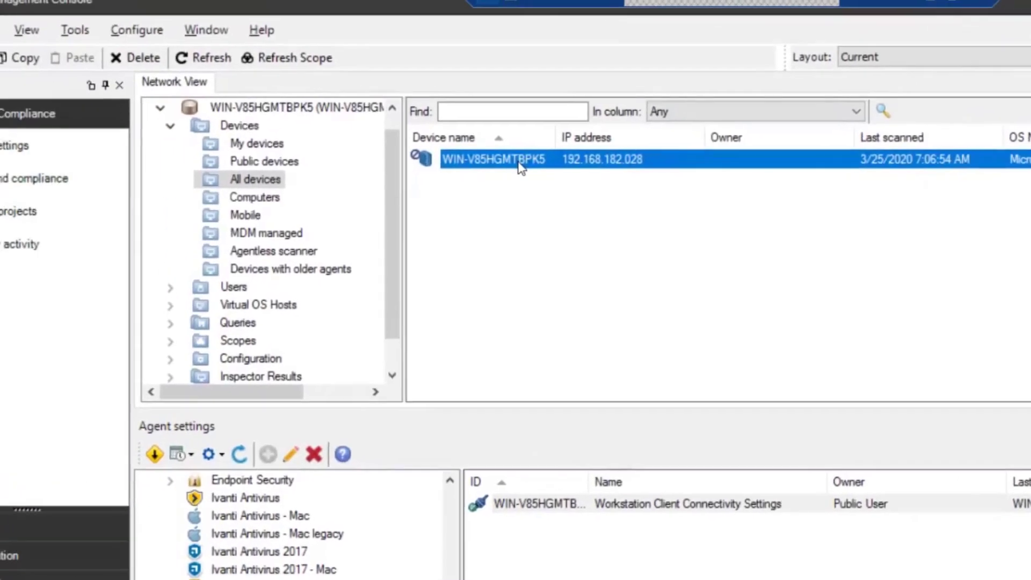
Step: Turn off Legacy and HTML5 Remote Control in Legacy RC Configuration
click(74, 29)
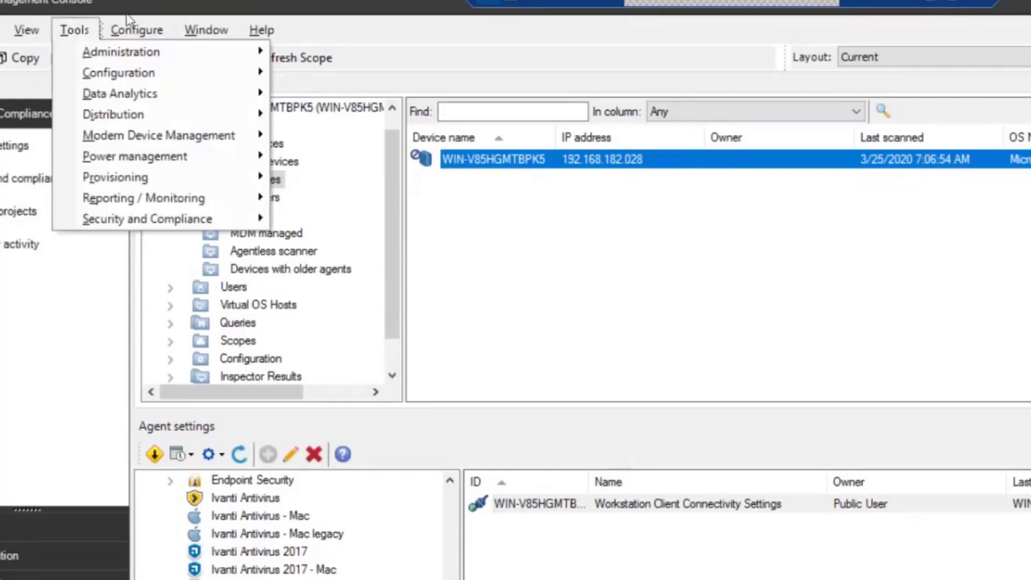
mouse_move(134, 32)
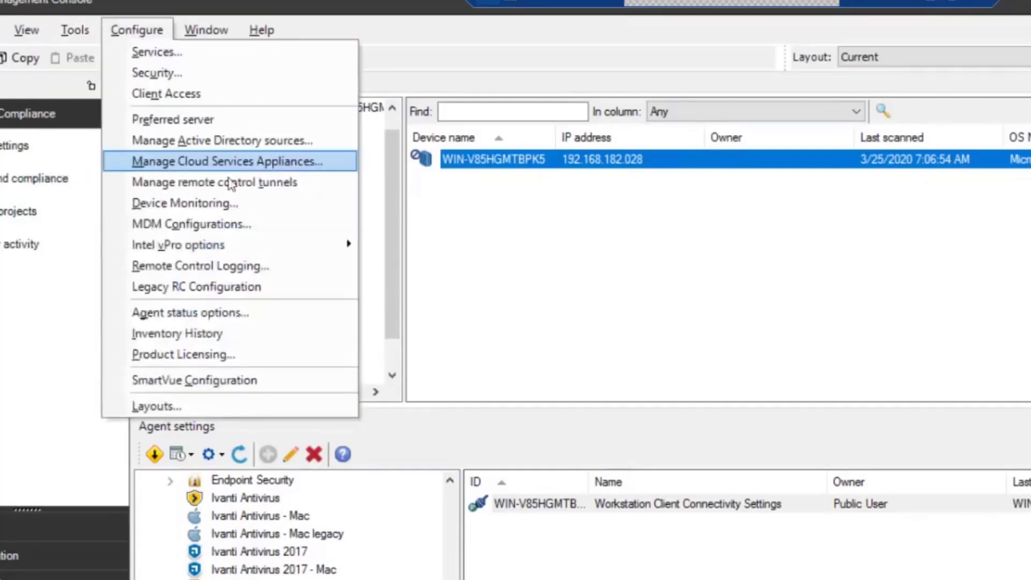
click(254, 286)
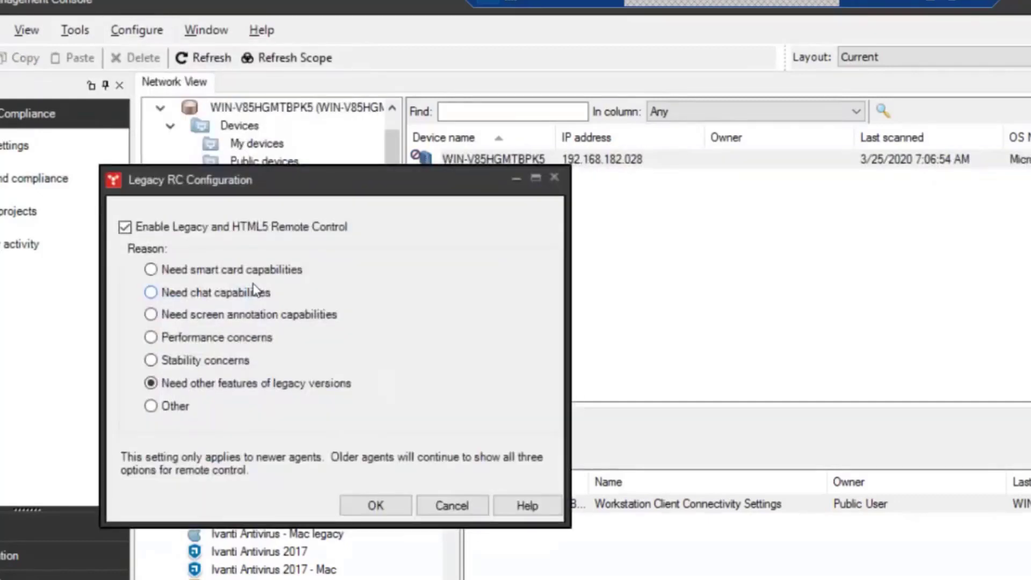
click(125, 227)
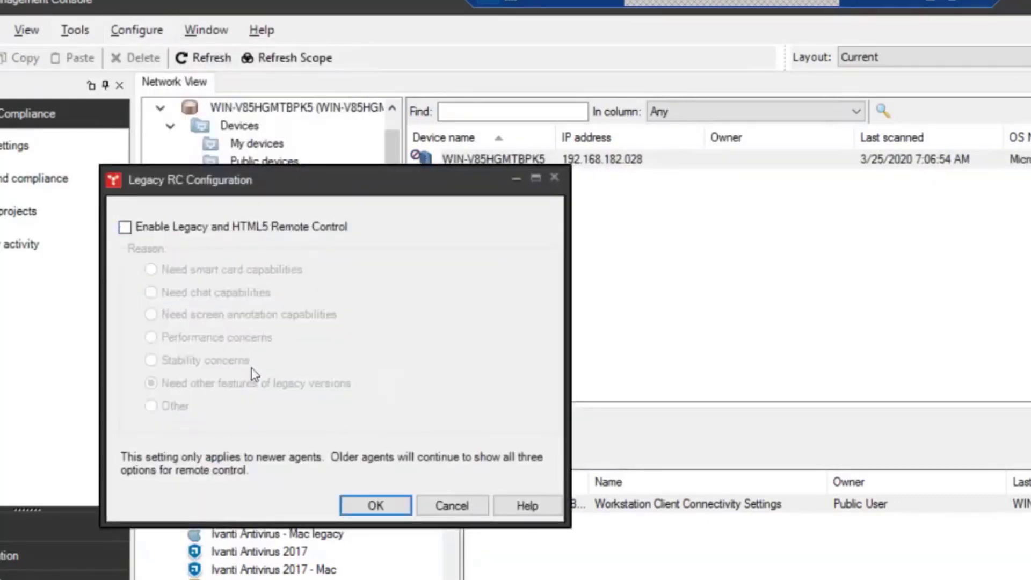
click(375, 505)
Step: Re-enable Legacy and HTML5 Remote Control with 'Other' as the reason
click(133, 31)
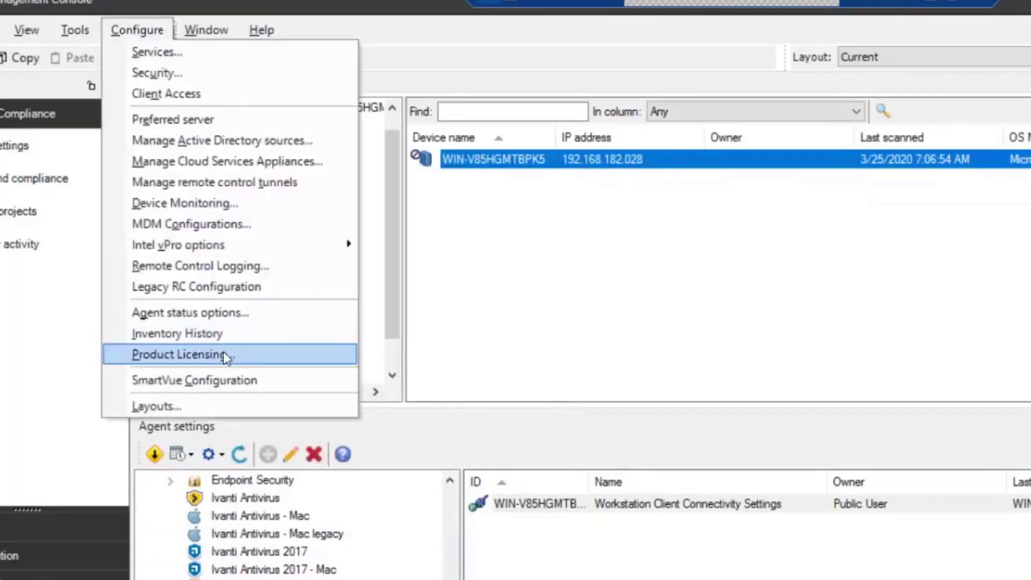
click(235, 289)
click(152, 253)
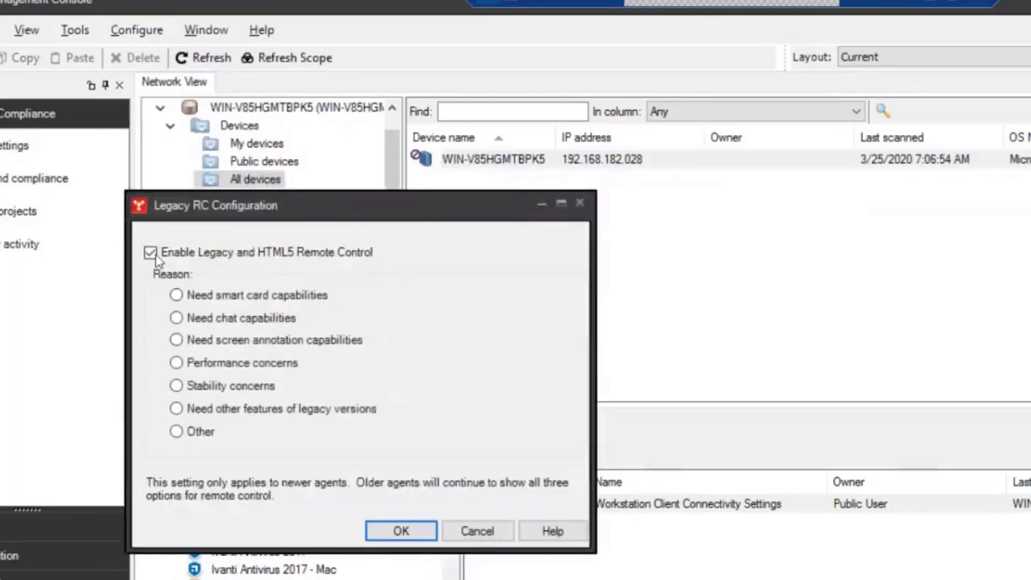
click(181, 433)
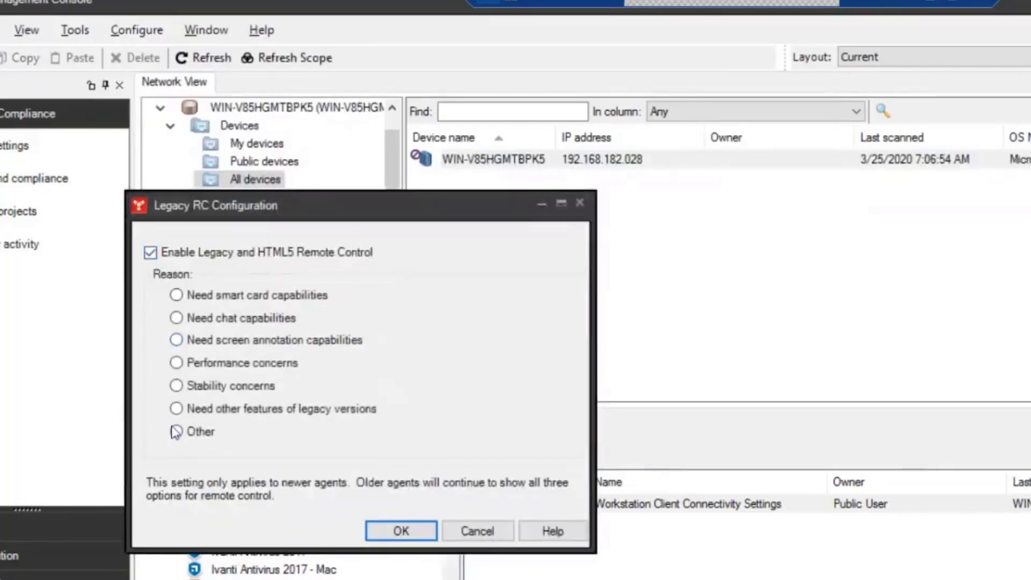
click(401, 531)
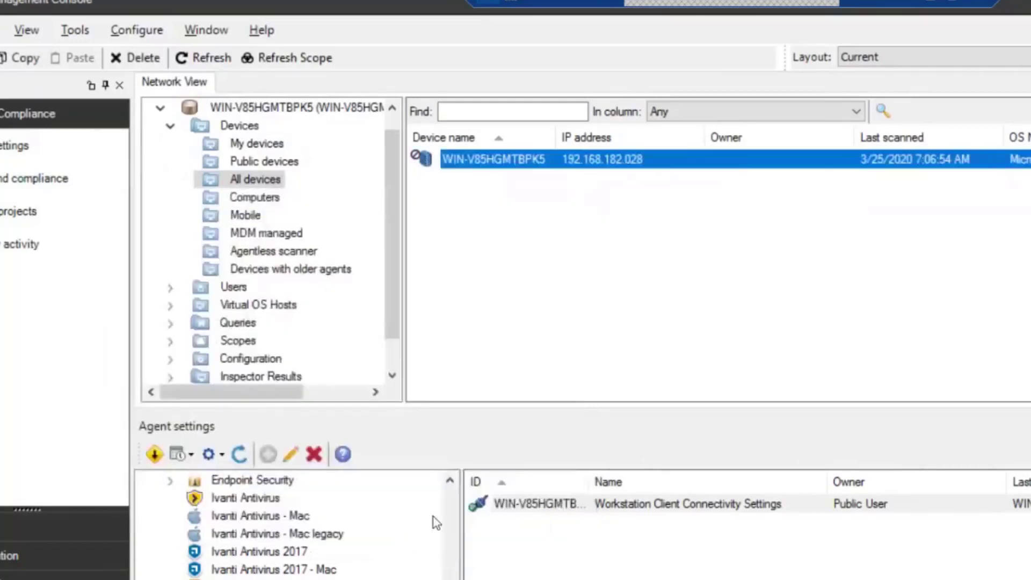
Step: Open Workstation Remote control settings from the Remote control agent settings category
click(501, 483)
scroll(290, 524, down, 4)
scroll(290, 523, up, 5)
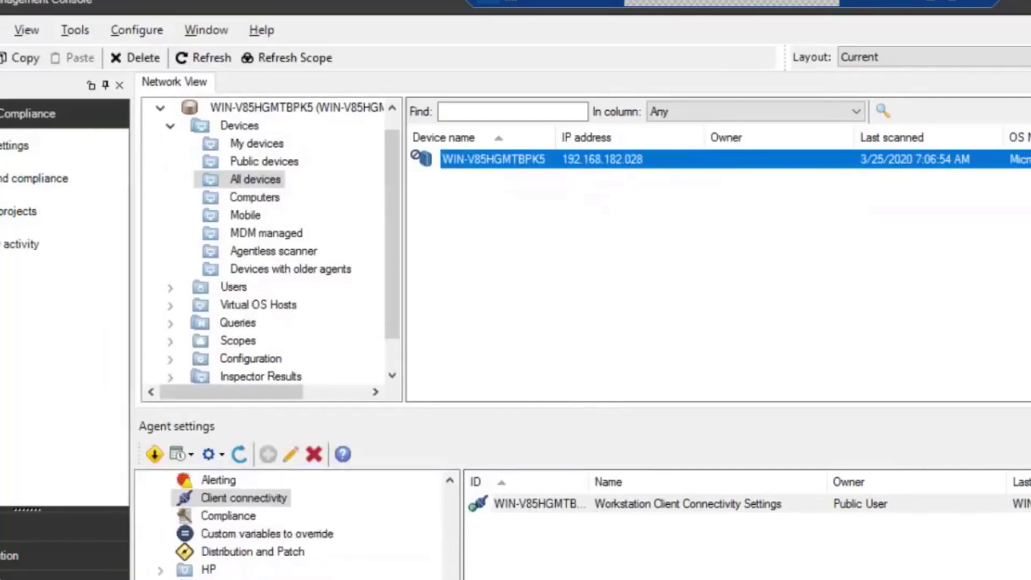
click(231, 579)
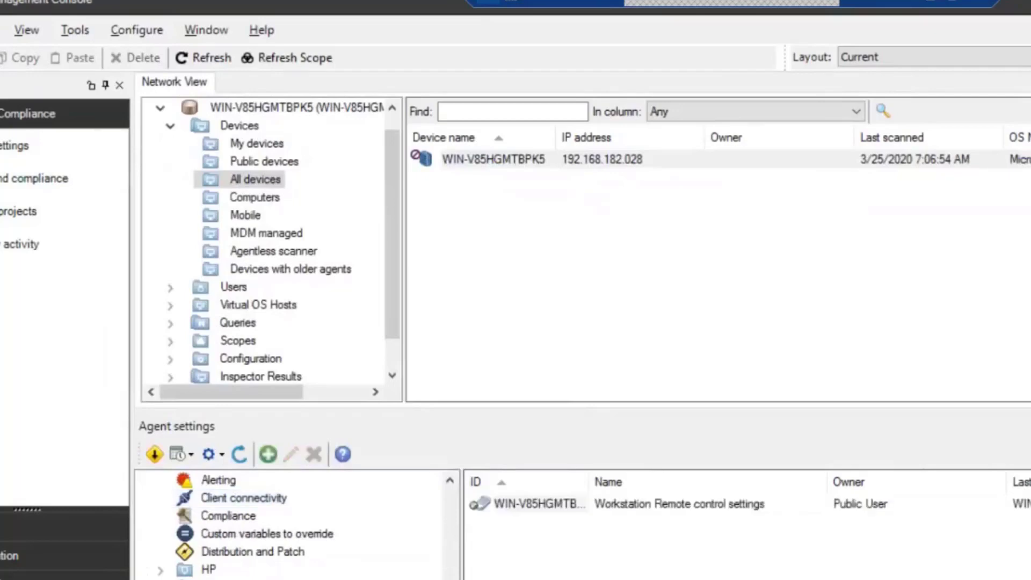
click(534, 509)
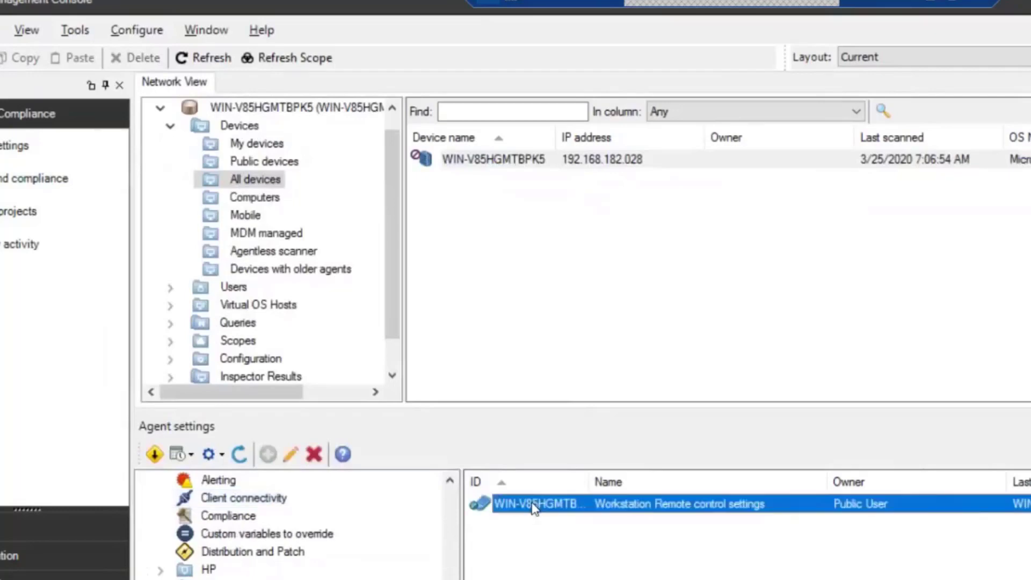
double_click(534, 508)
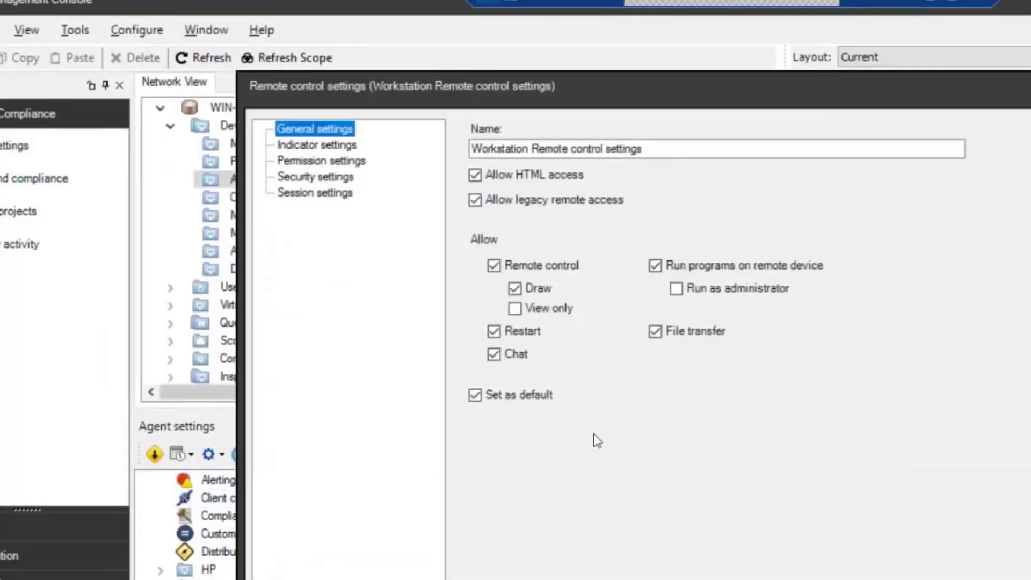
Step: Toggle Allow HTML access off and on, then save the Workstation Remote control settings
click(476, 176)
click(480, 175)
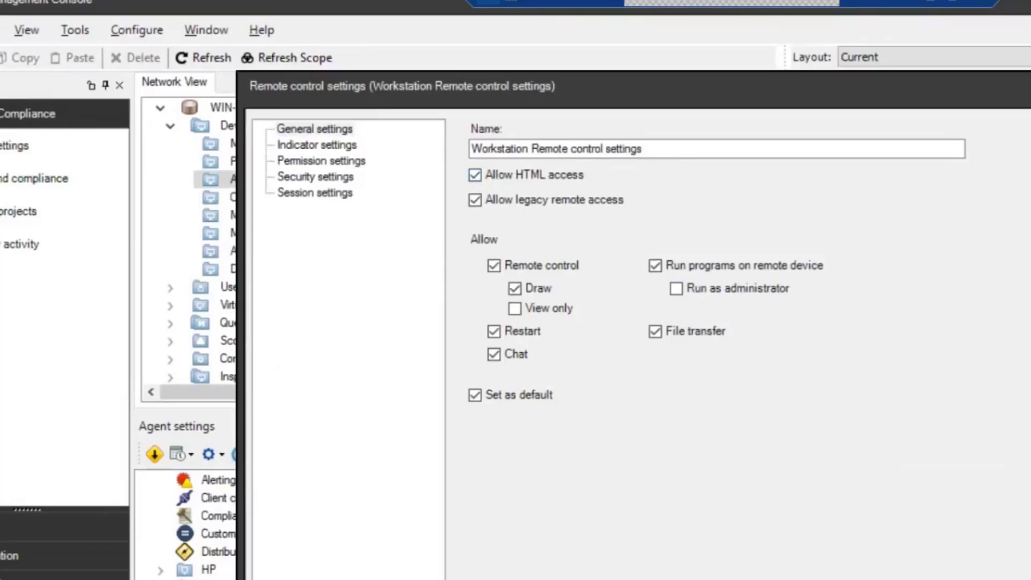
click(913, 579)
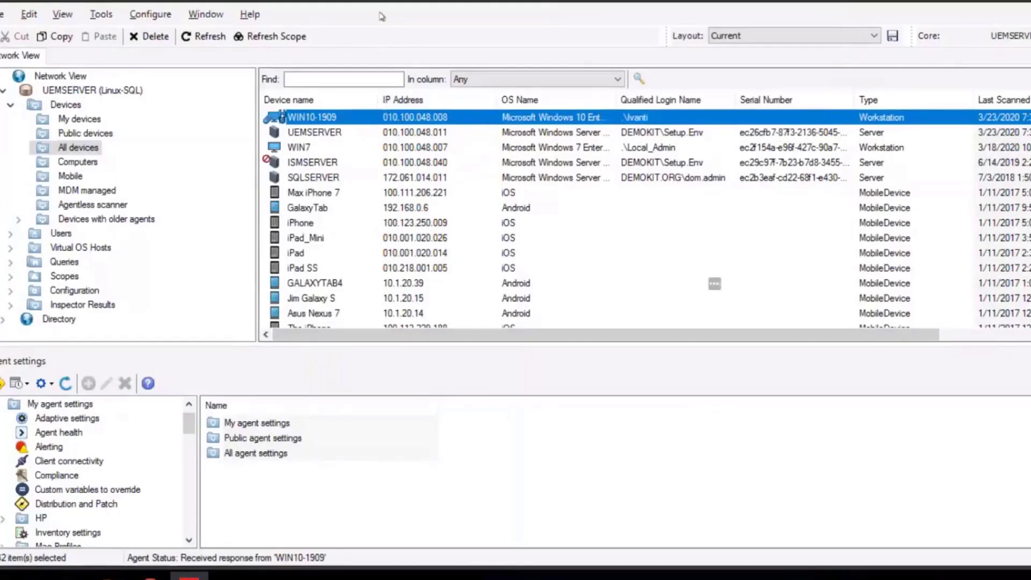
right_click(352, 121)
click(311, 124)
Step: Bring up the context menu for WIN10-1909 in the device list
right_click(357, 121)
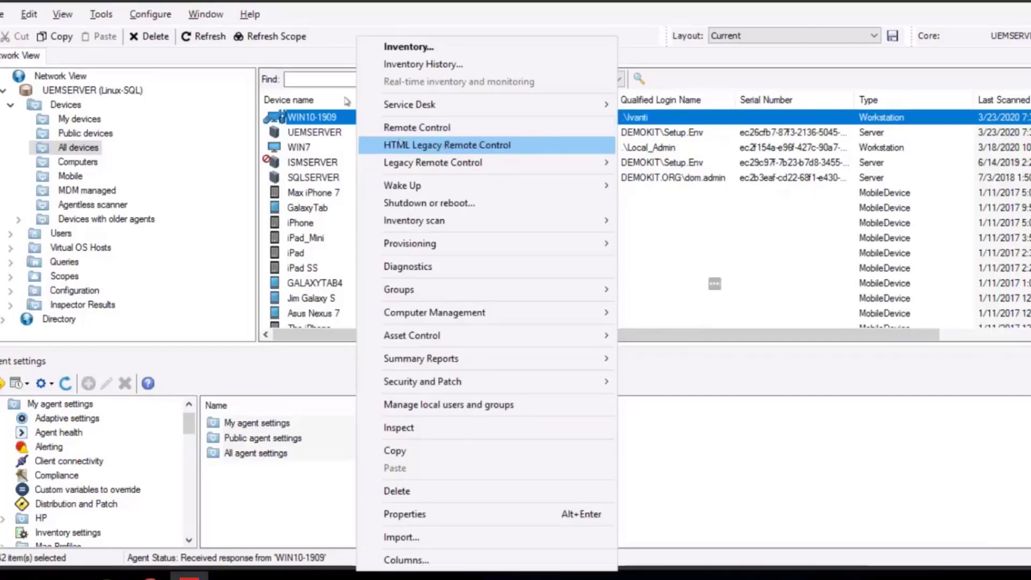
Step: Disable Legacy and HTML5 remote control and check WIN10-1909's available actions
click(161, 14)
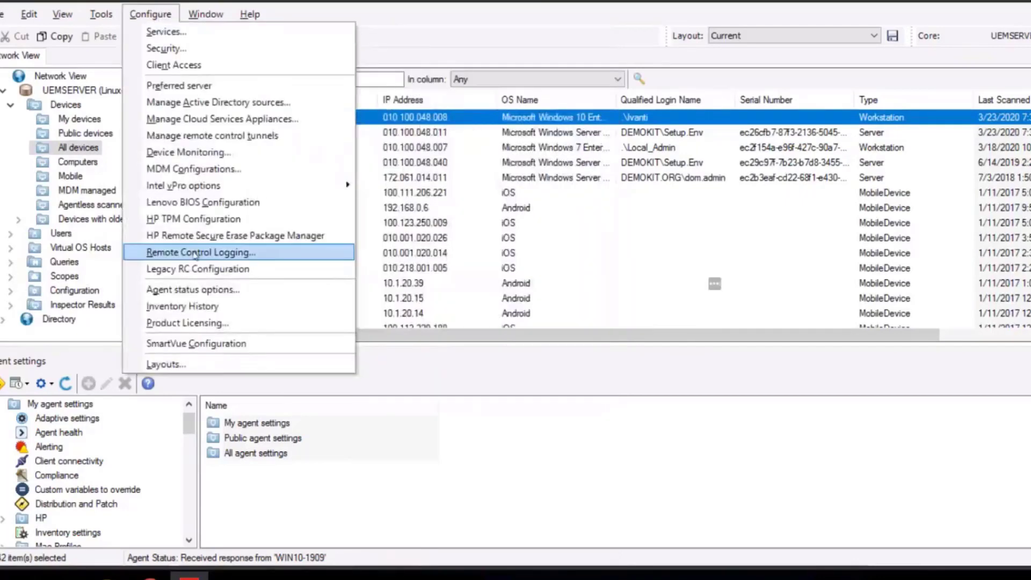
click(195, 269)
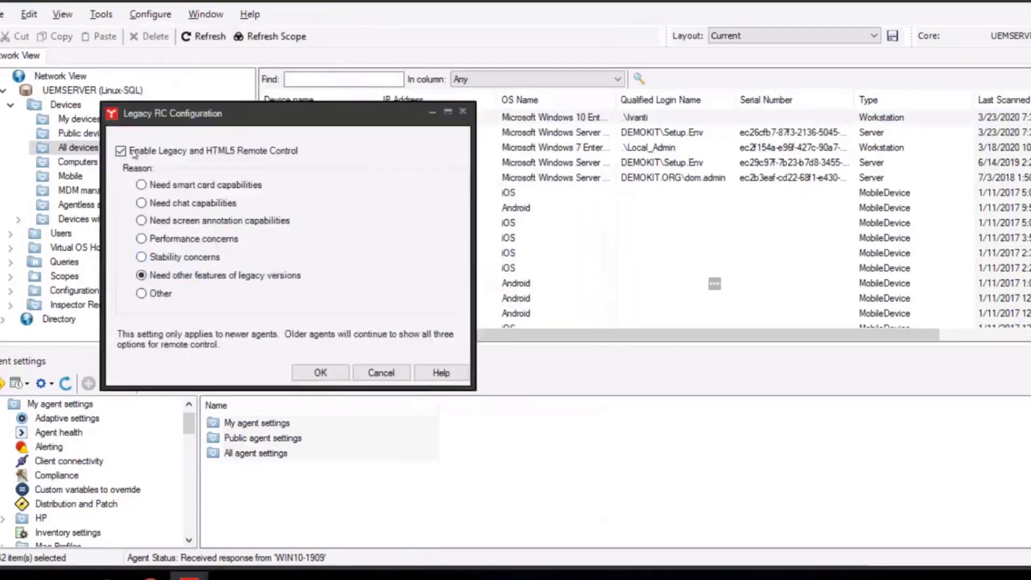
click(121, 151)
click(317, 374)
right_click(401, 117)
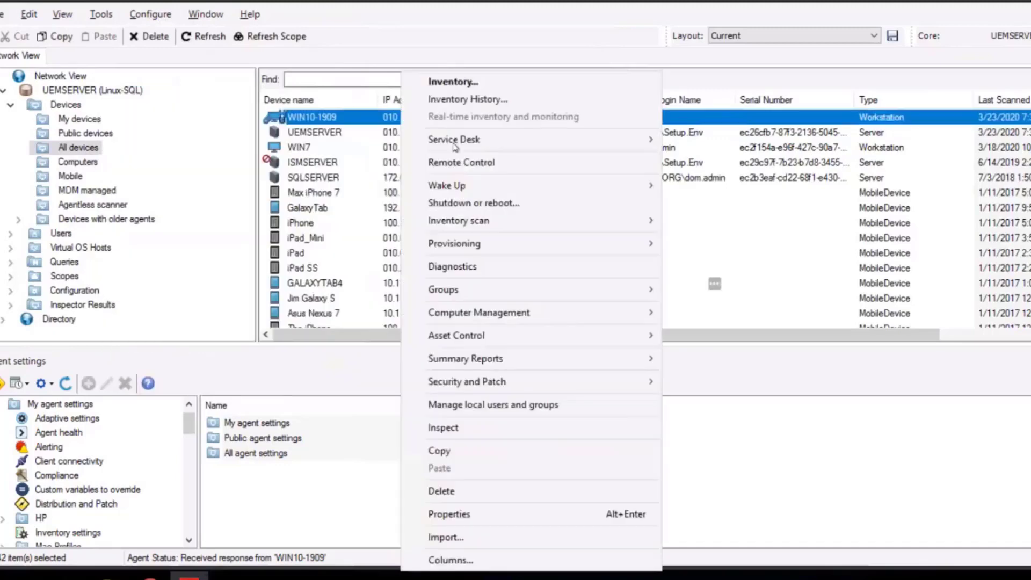
right_click(370, 117)
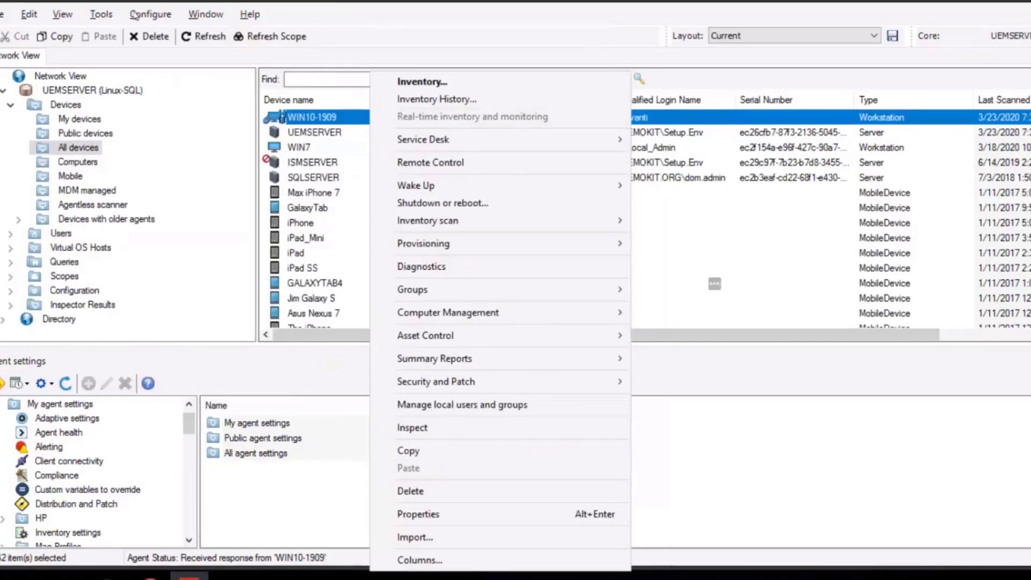
Step: Re-enable Legacy and HTML5 remote control with reason 'Need other features of legacy versions'
click(146, 14)
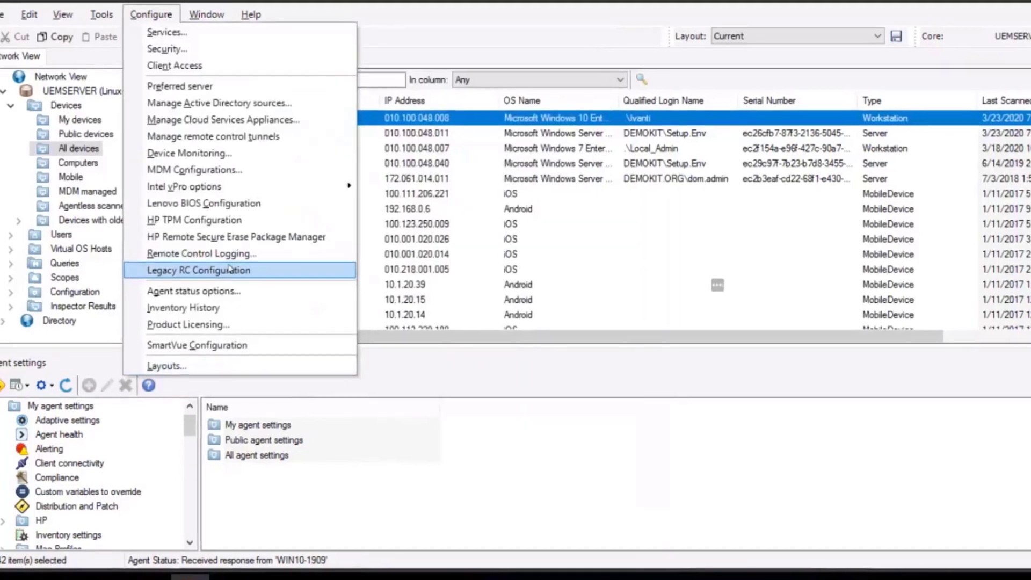
click(198, 269)
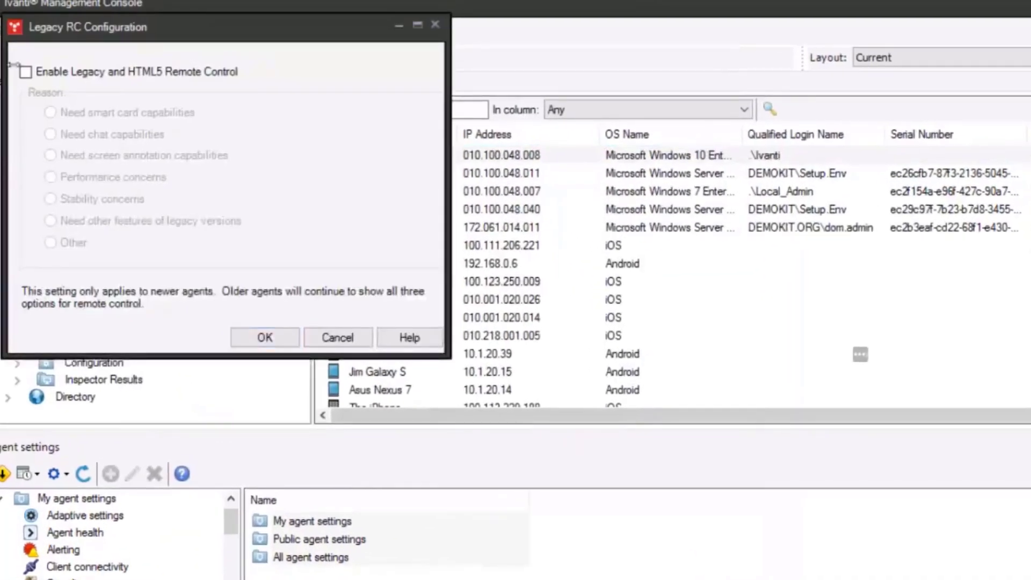
click(25, 71)
click(81, 199)
click(86, 222)
click(262, 345)
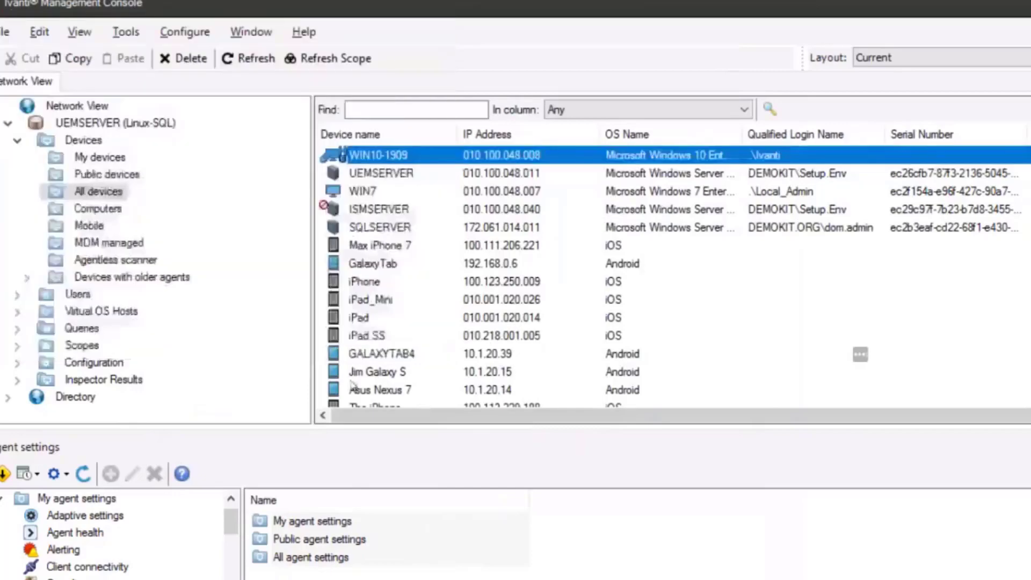
Step: Start an HTML Legacy Remote Control session to WIN10-1909 from its context menu
right_click(414, 161)
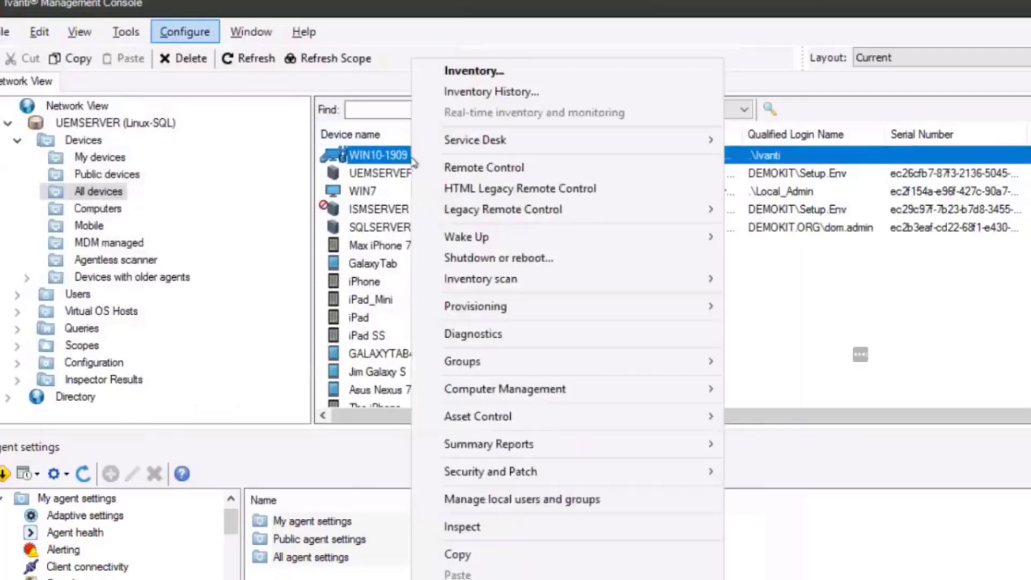
click(496, 190)
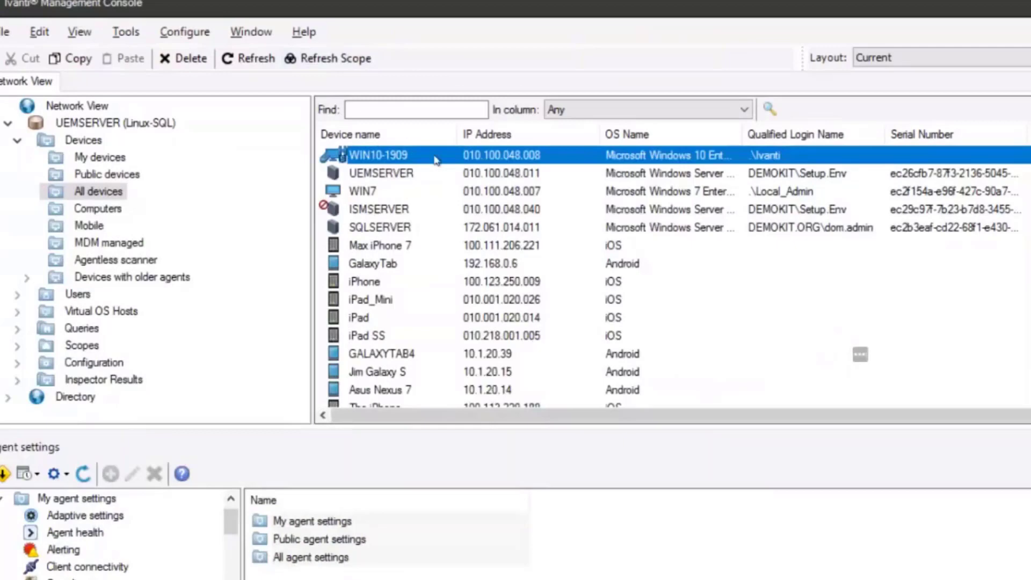
right_click(435, 160)
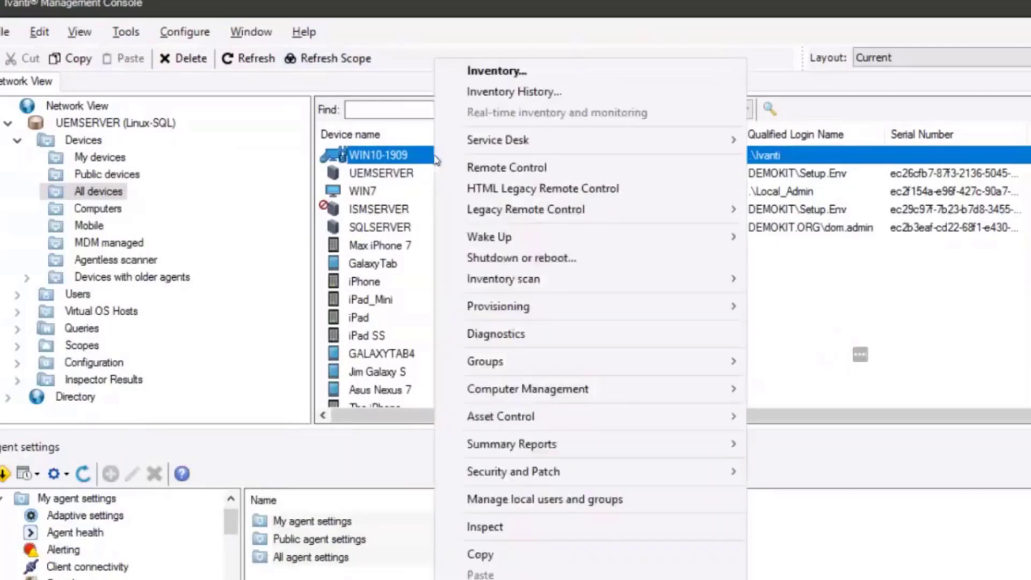
click(509, 192)
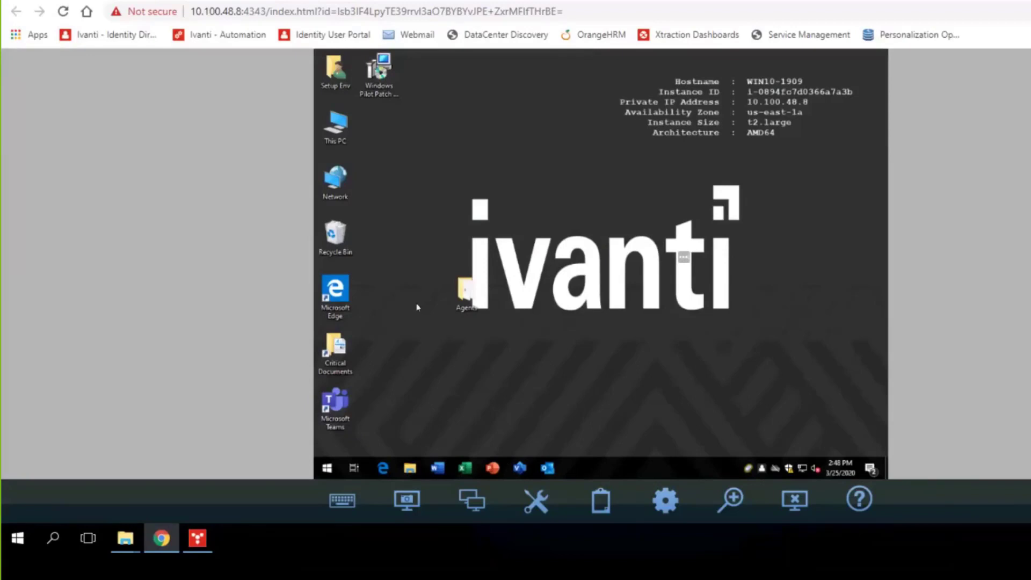
Step: On the remote desktop, launch Security Scan from Start > Ivanti Management
click(327, 468)
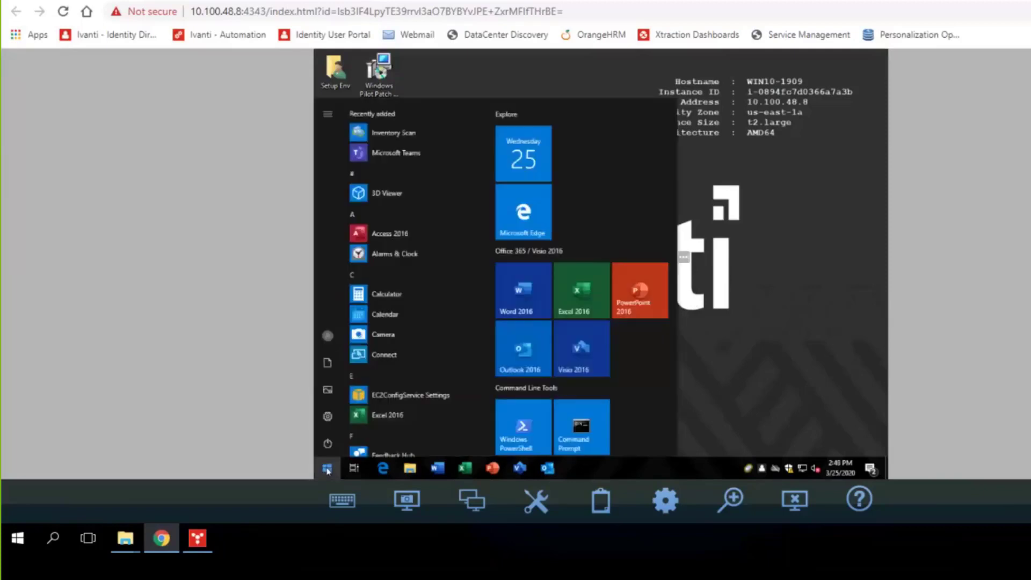
scroll(375, 355, down, 3)
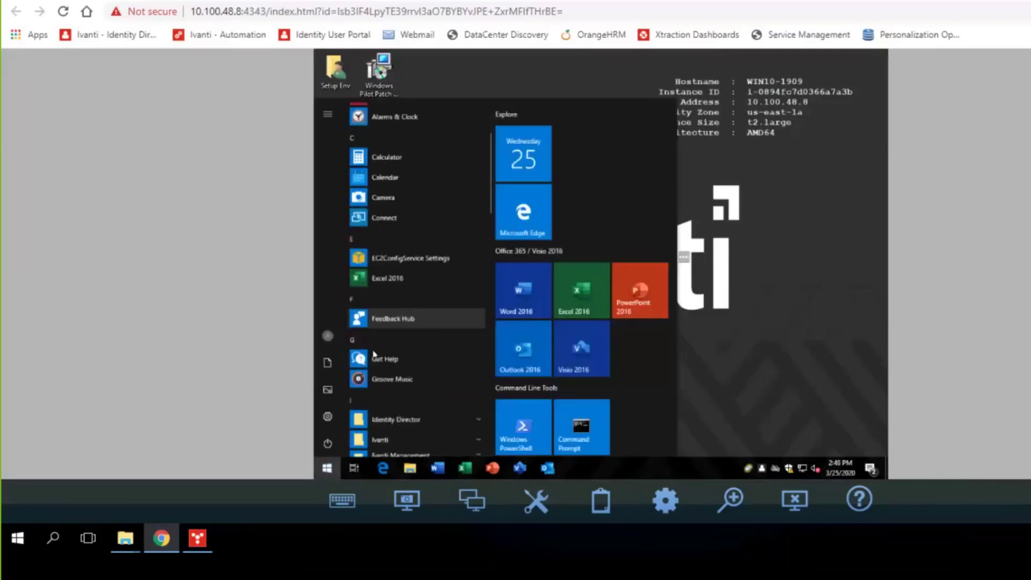
scroll(375, 355, down, 4)
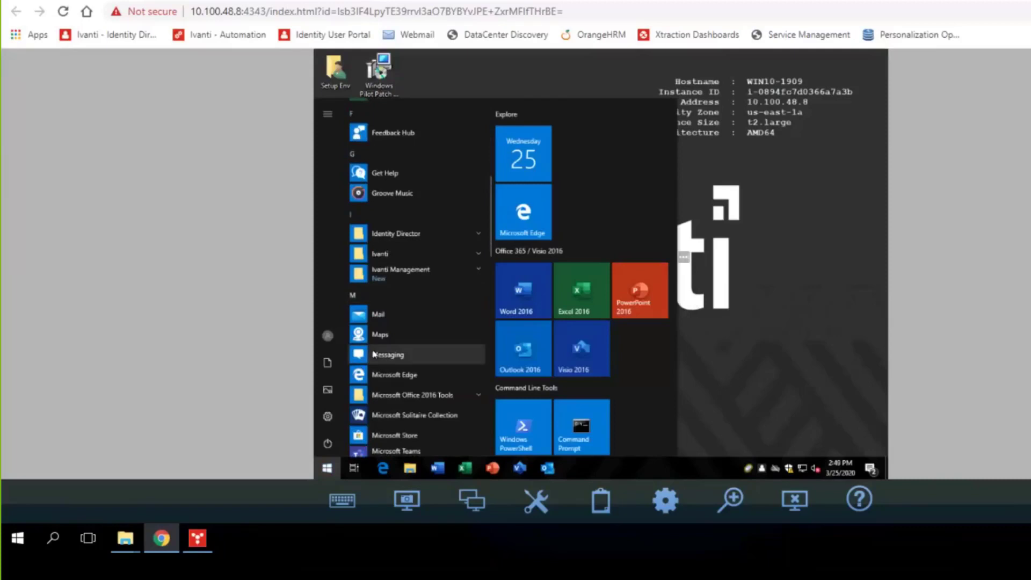
click(415, 272)
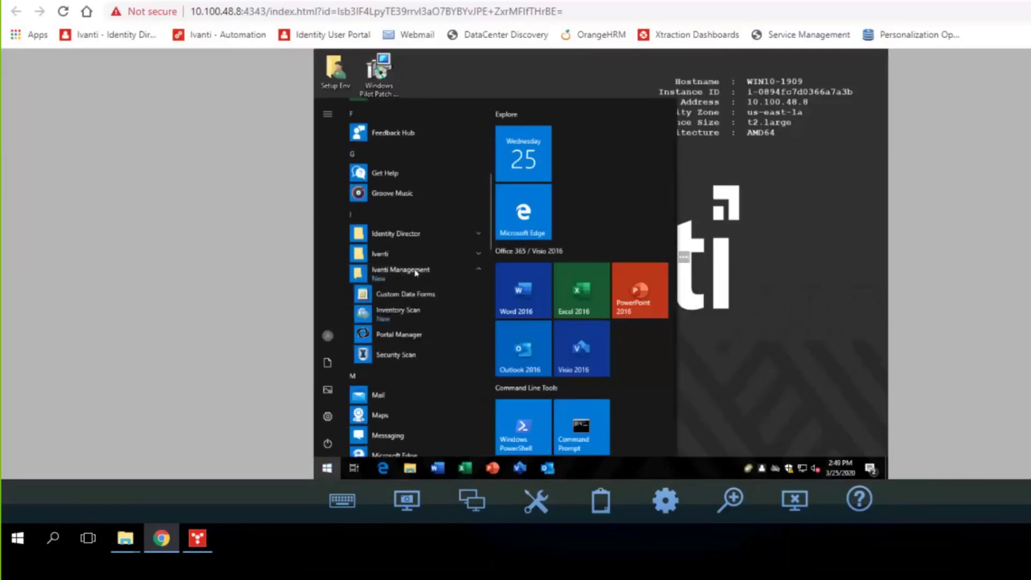
click(411, 356)
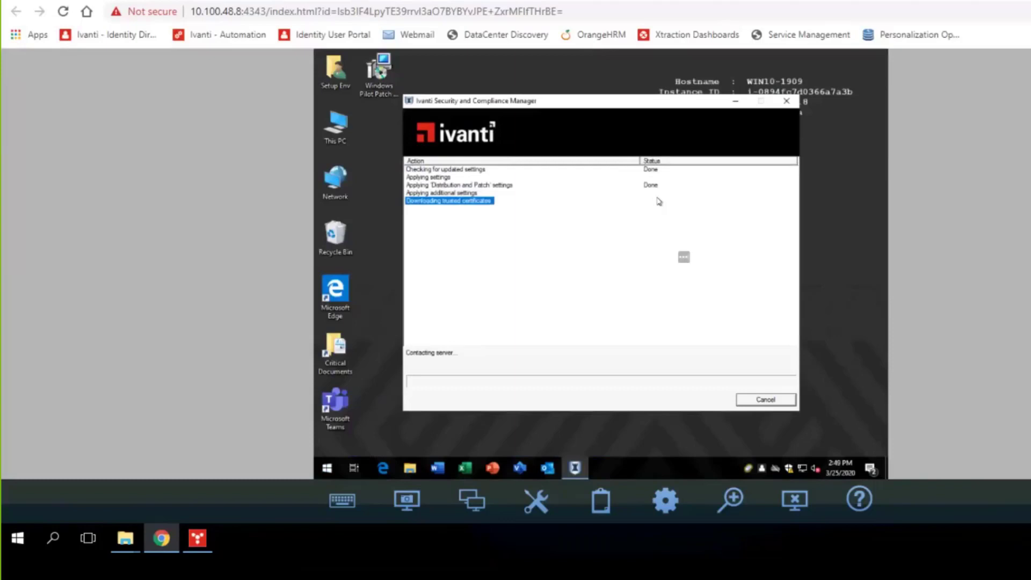